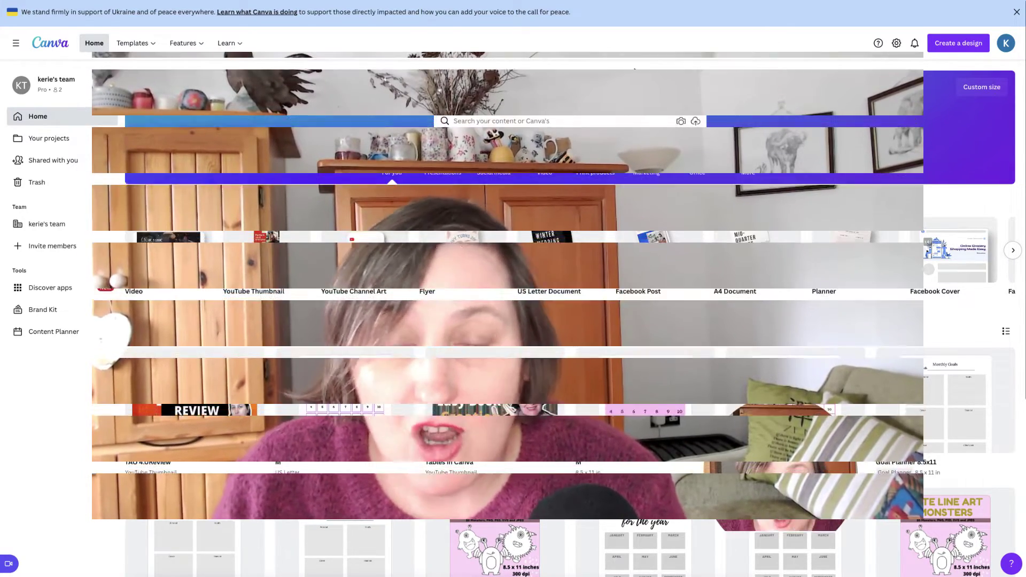
# Create a blank custom-size design measuring 8.5 × 11 in.
pyautogui.click(962, 44)
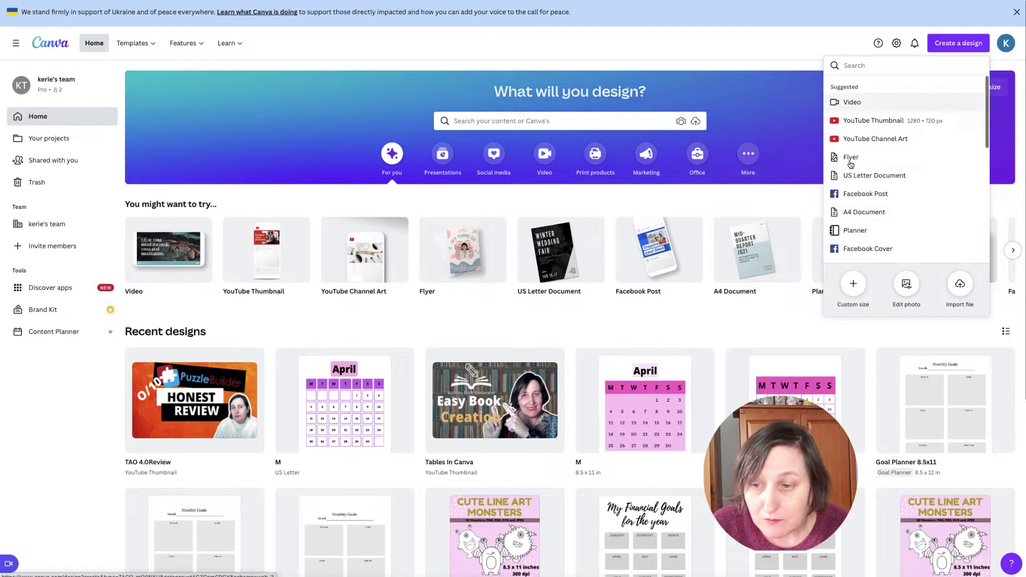
pyautogui.click(853, 284)
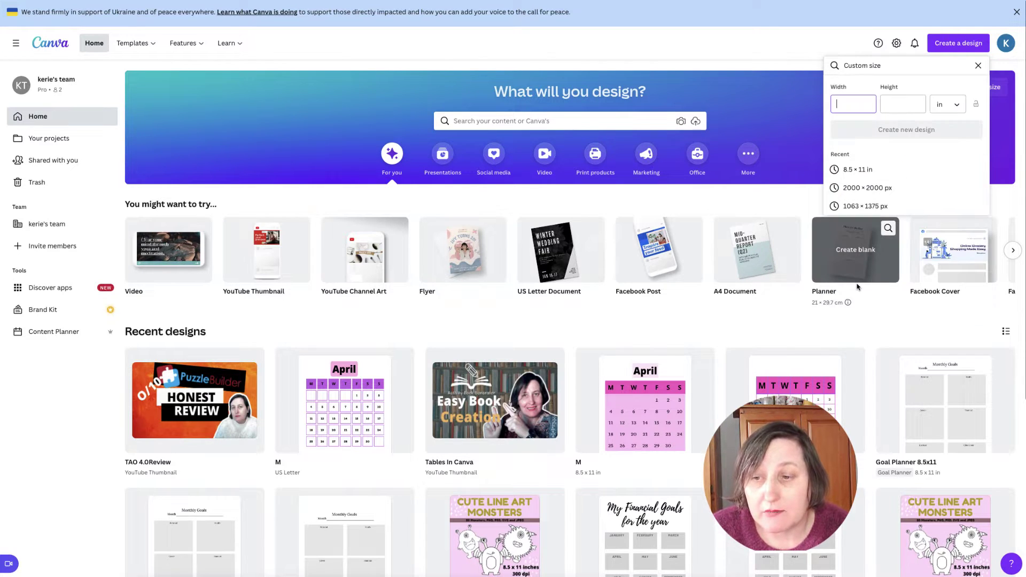
pyautogui.click(958, 107)
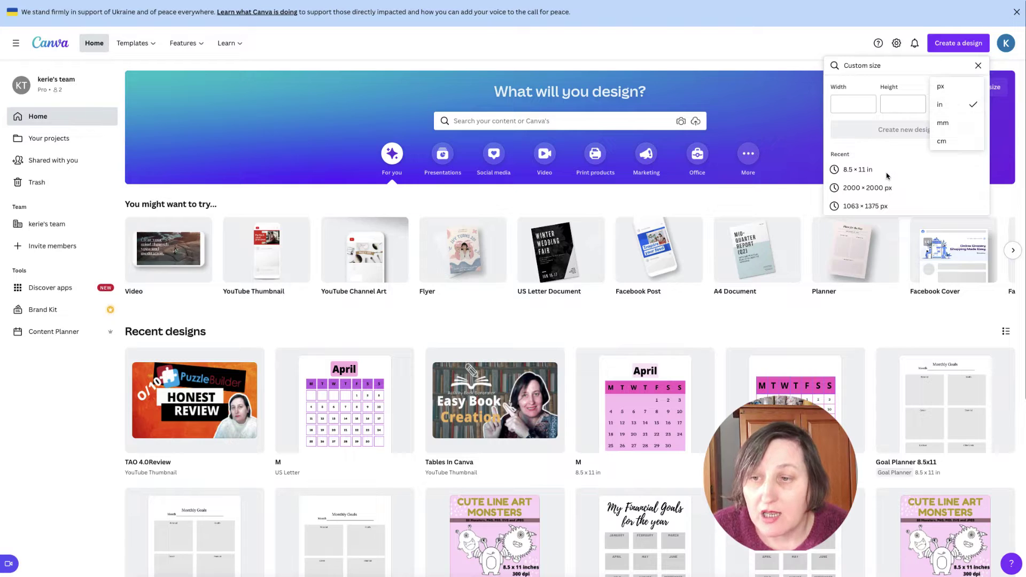
pyautogui.click(857, 170)
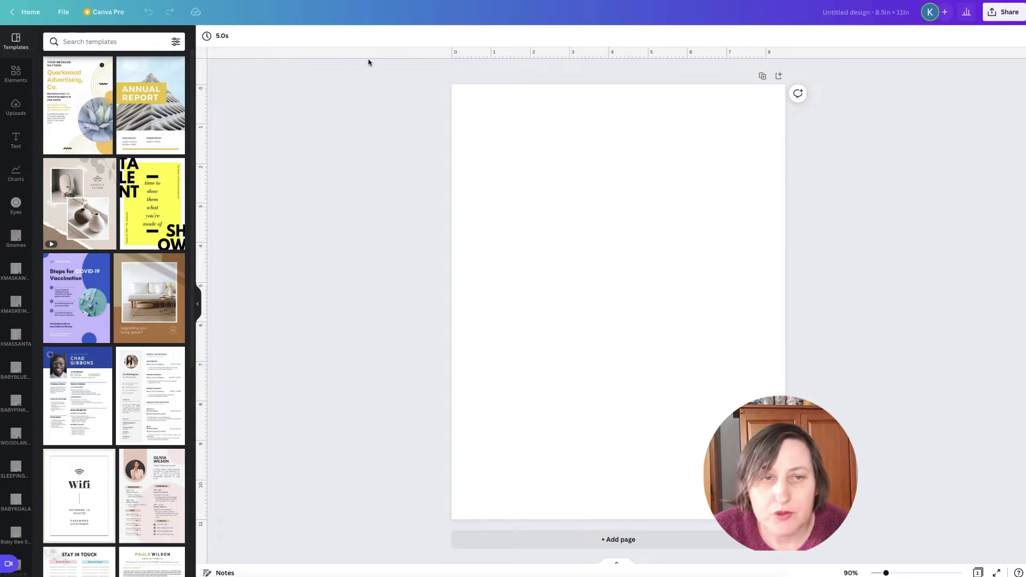
# Show the page margins and hide them again.
pyautogui.click(62, 12)
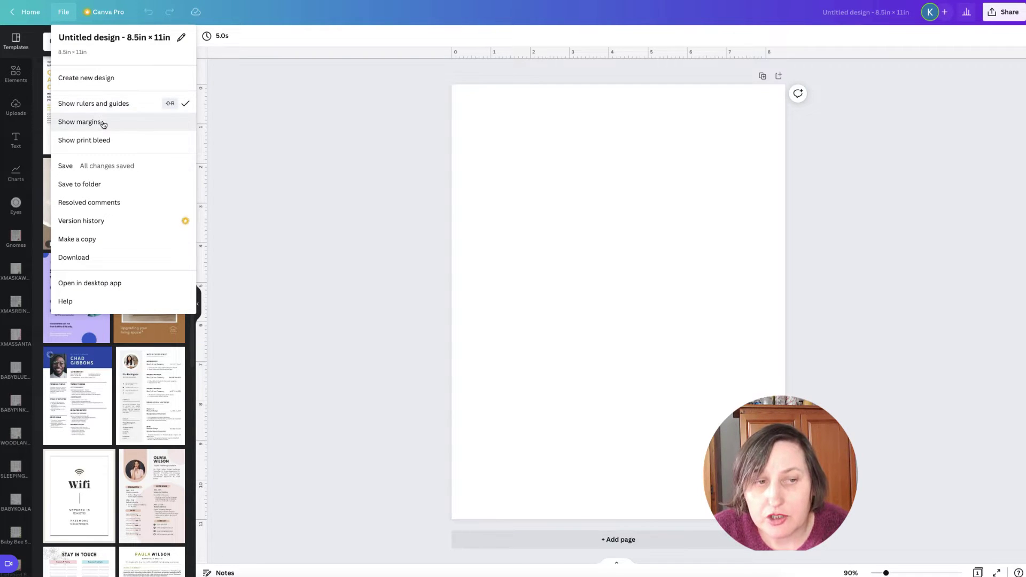
pyautogui.click(103, 124)
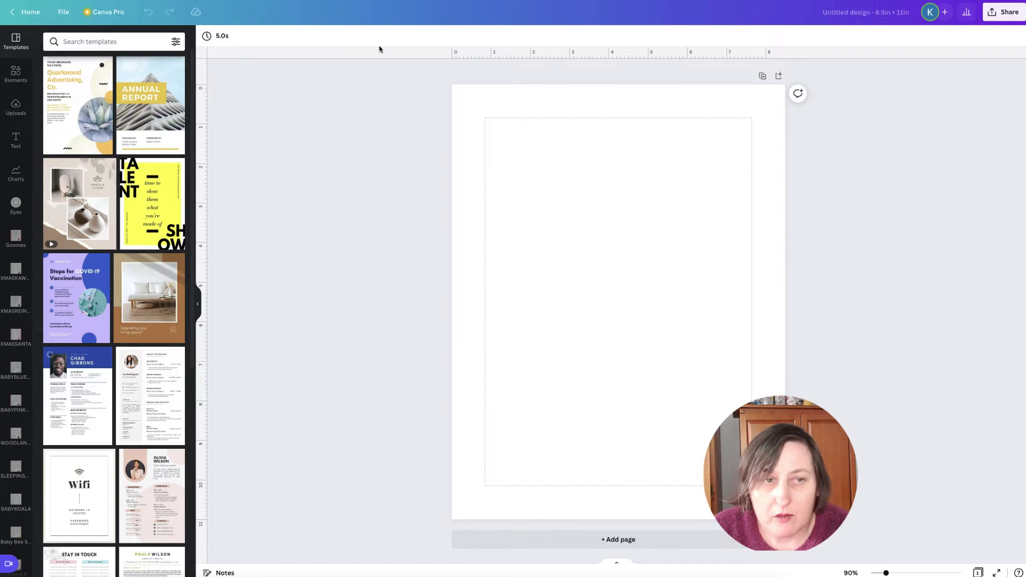
pyautogui.click(63, 15)
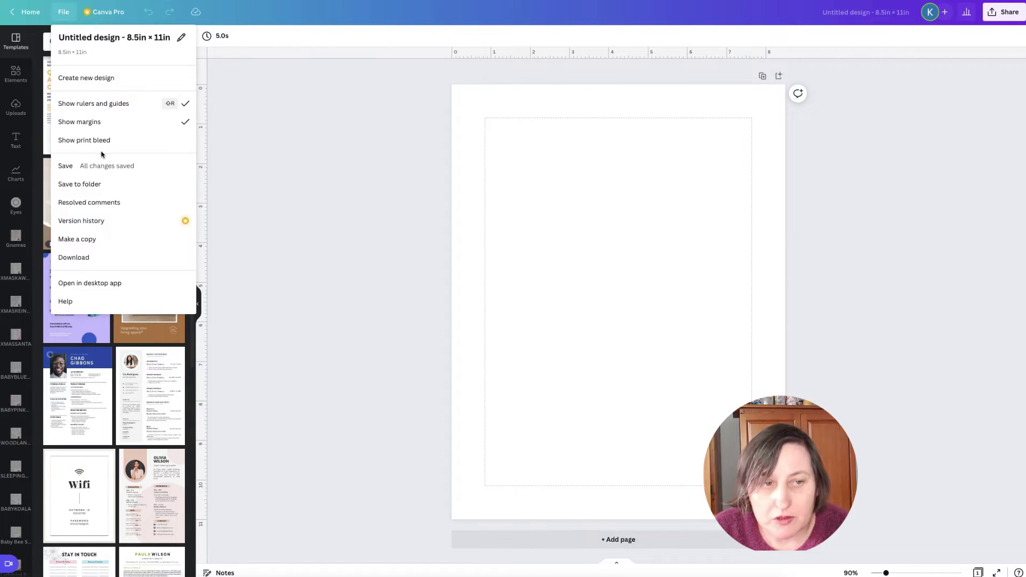
pyautogui.click(104, 123)
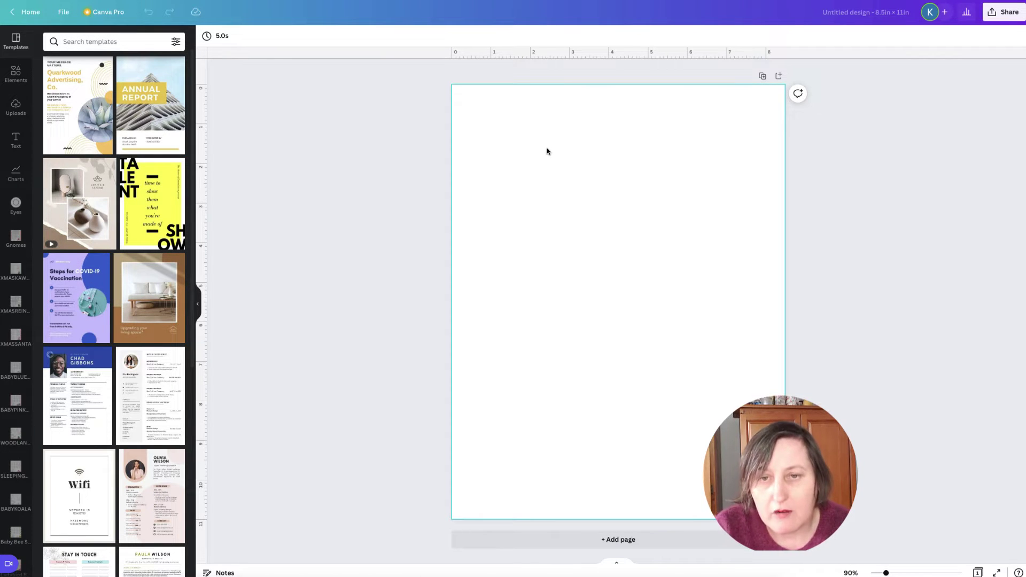
# Add a grey square, shrink it to about 0.5 in, and place it in the page's upper-left corner.
pyautogui.press('r')
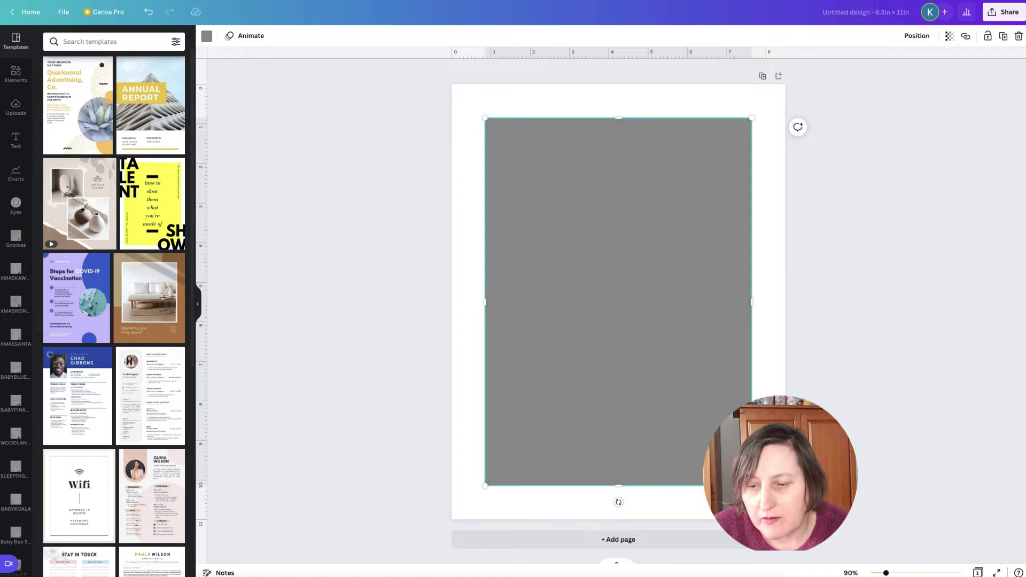
pyautogui.moveTo(752, 486); pyautogui.dragTo(598, 267)
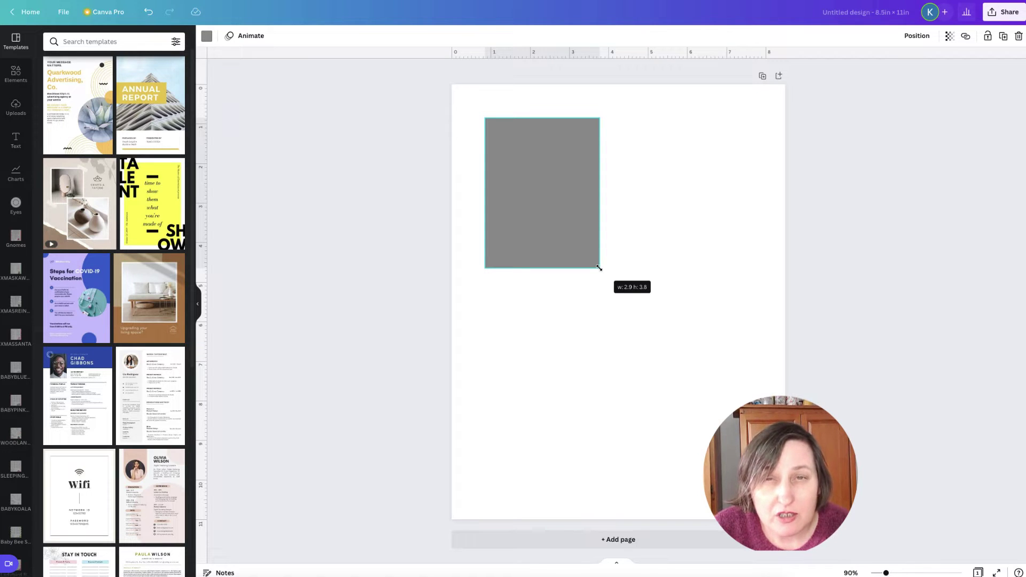
pyautogui.moveTo(599, 268); pyautogui.dragTo(505, 137)
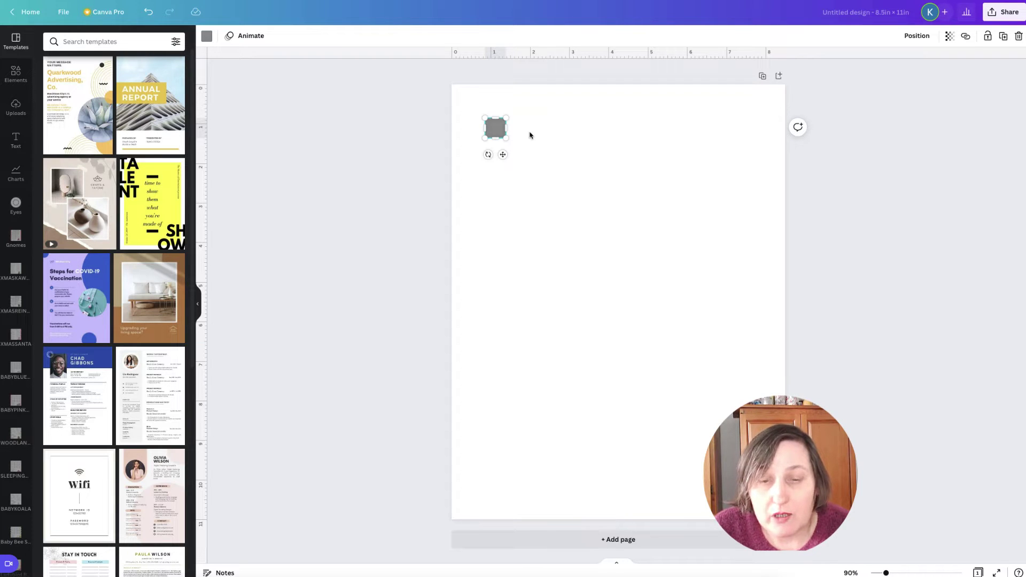
pyautogui.moveTo(495, 129); pyautogui.dragTo(462, 95)
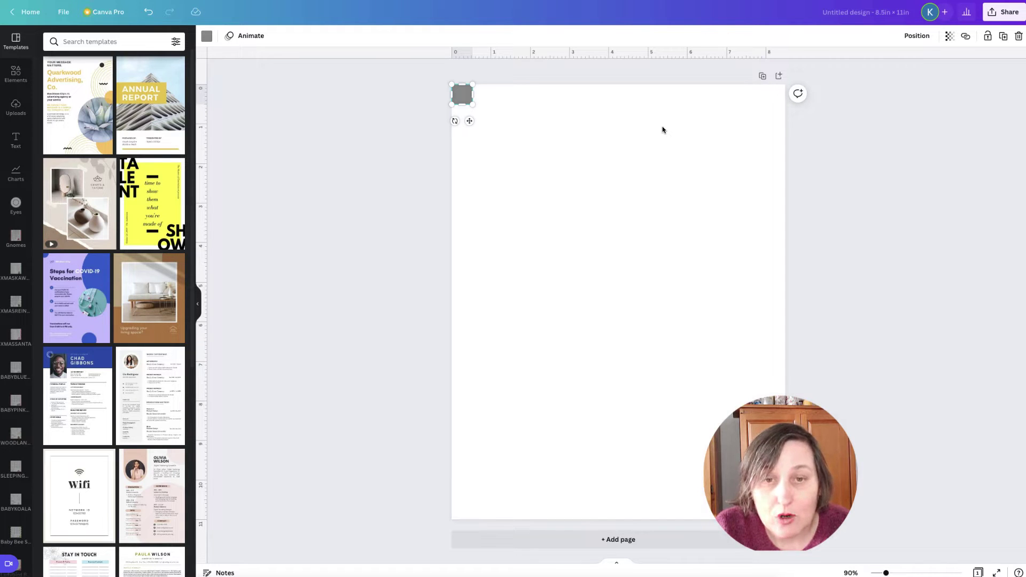
# Duplicate the small grey square into the page's other three corners.
pyautogui.hotkey('ctrl', 'd')
pyautogui.moveTo(465, 106); pyautogui.dragTo(769, 92)
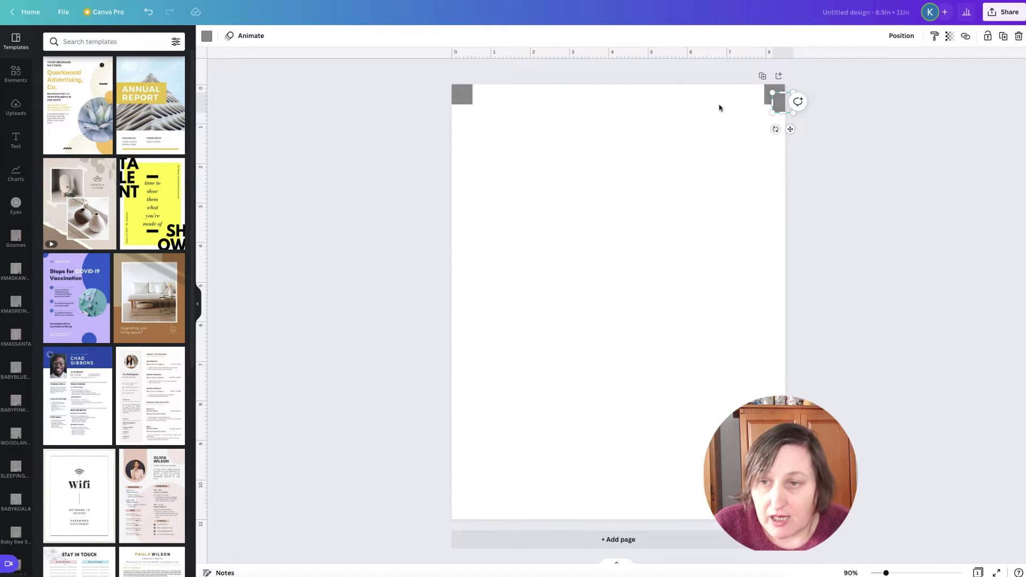
pyautogui.moveTo(782, 113); pyautogui.dragTo(462, 506)
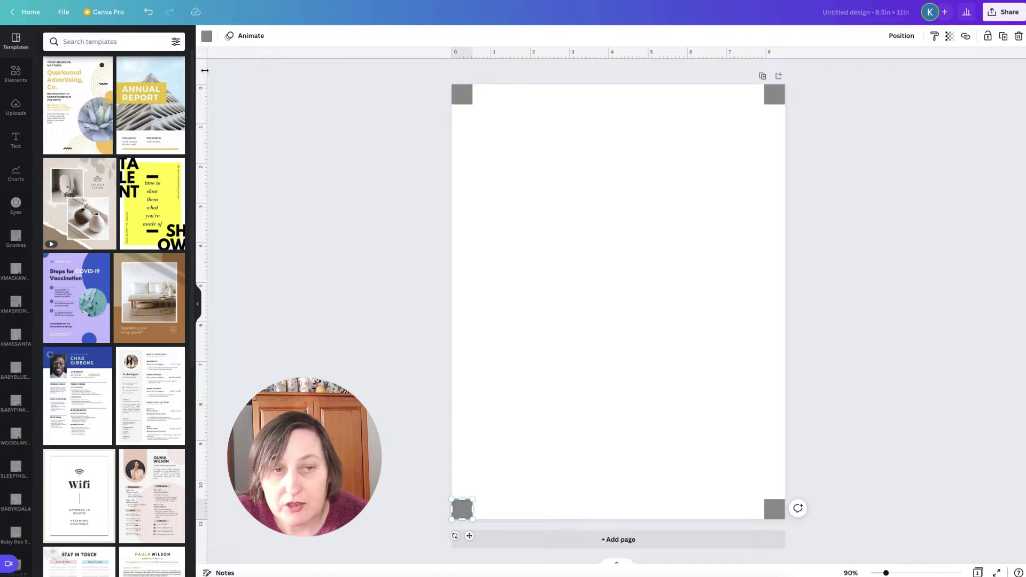
# Place two vertical and two horizontal ruler guides along the inner edges of the four corner squares.
pyautogui.moveTo(205, 70); pyautogui.dragTo(764, 90)
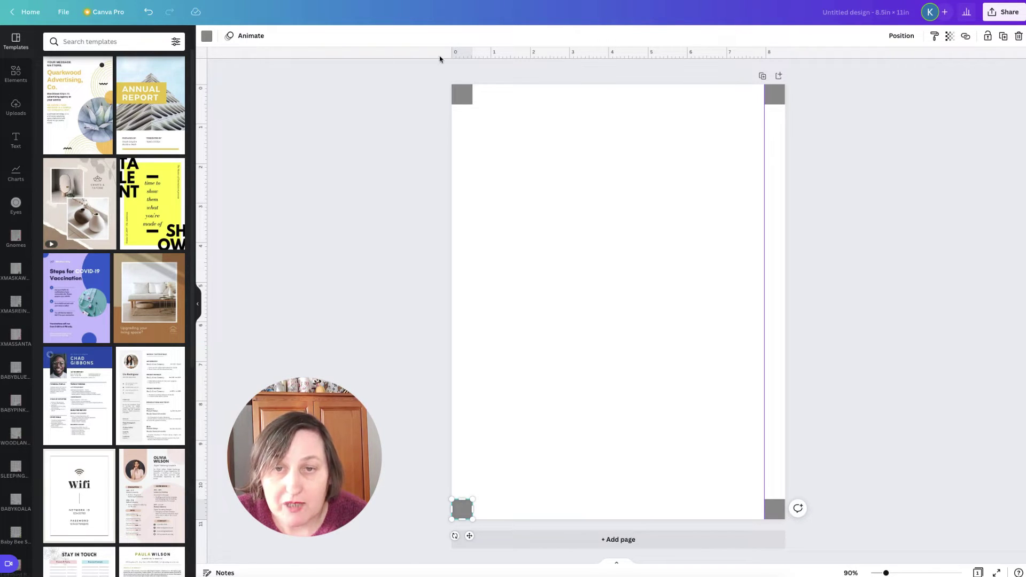
pyautogui.moveTo(205, 77); pyautogui.dragTo(473, 94)
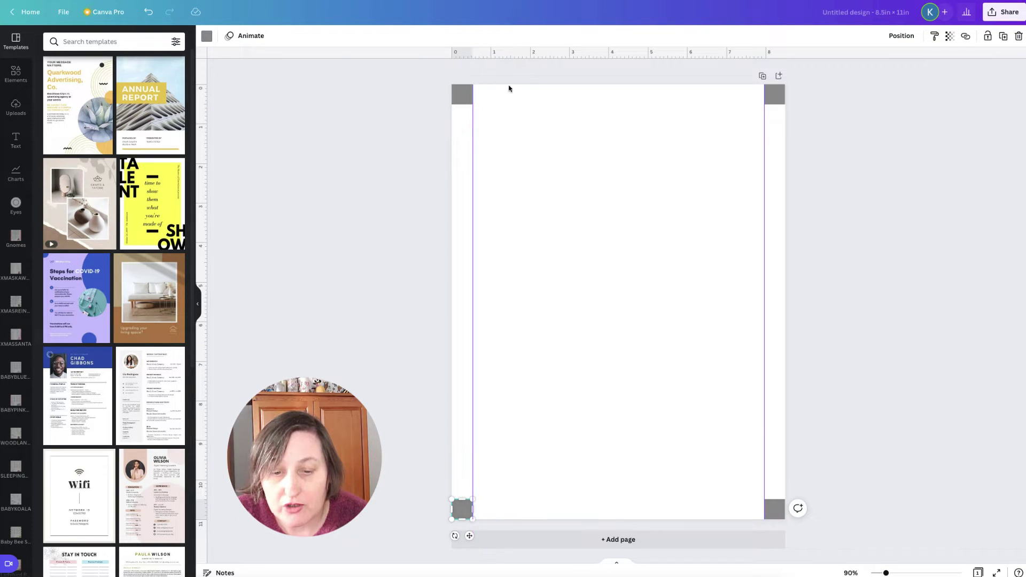
pyautogui.moveTo(513, 61); pyautogui.dragTo(521, 105)
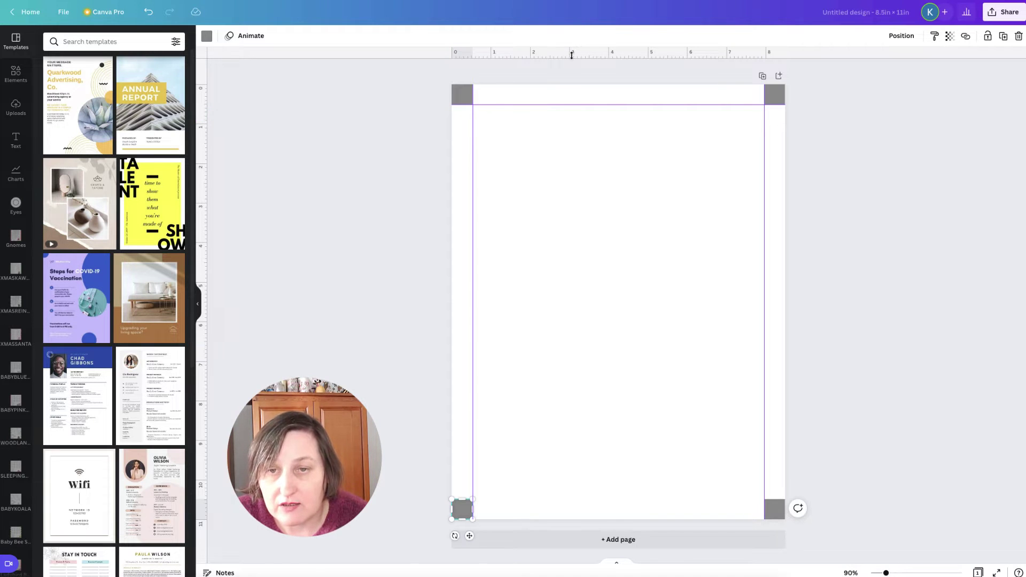
pyautogui.moveTo(571, 55); pyautogui.dragTo(636, 497)
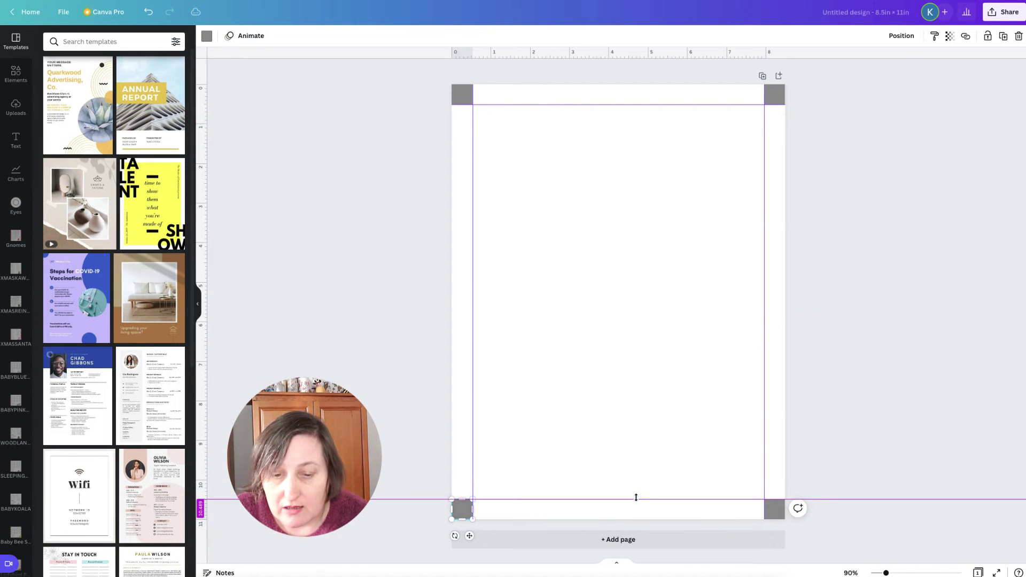
pyautogui.click(884, 310)
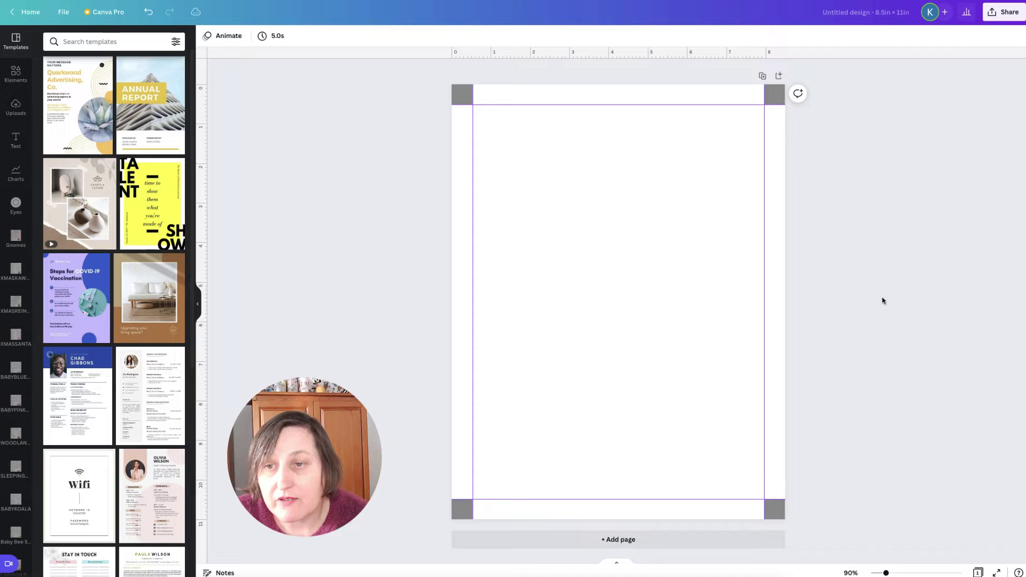
# Add a blank second page to the design and return to page 1.
pyautogui.click(779, 77)
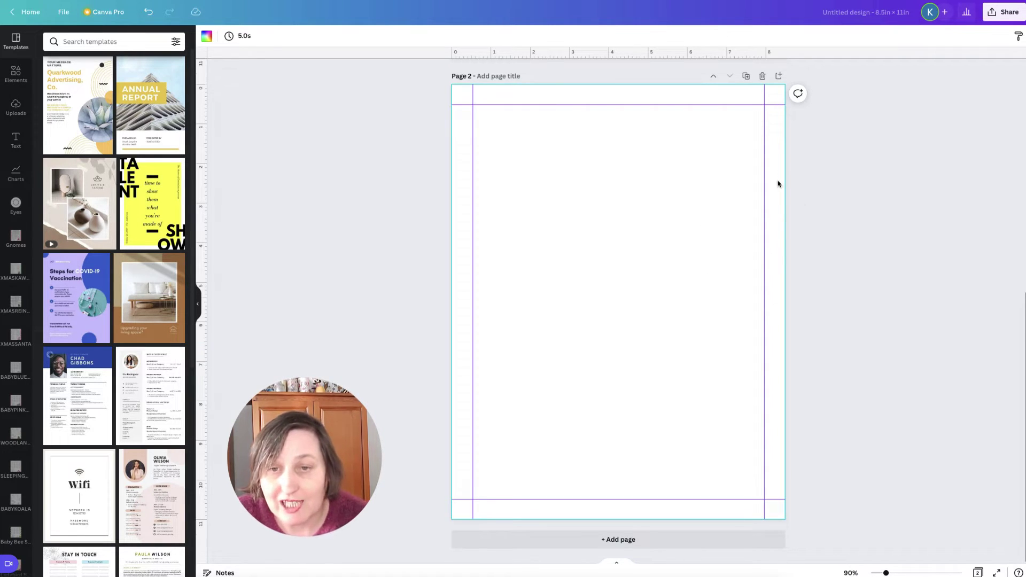
pyautogui.scroll(4, 781, 184)
pyautogui.scroll(4, 781, 184)
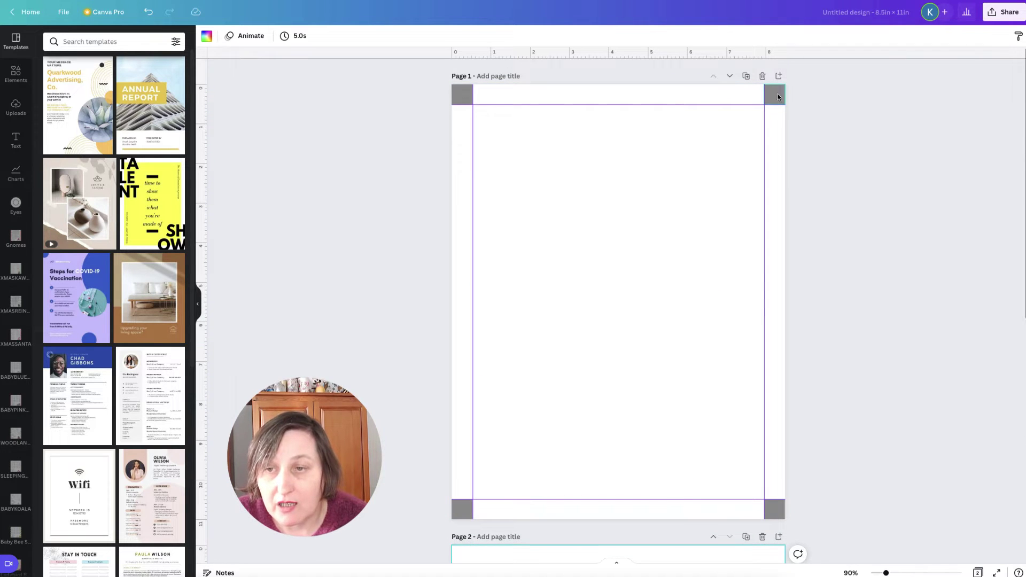
# Delete the four grey corner squares from page 1, keeping the guides.
pyautogui.moveTo(777, 94)
pyautogui.mouseDown()
pyautogui.moveTo(769, 248)
pyautogui.moveTo(781, 517)
pyautogui.moveTo(776, 506)
pyautogui.mouseUp()
pyautogui.press('Delete')
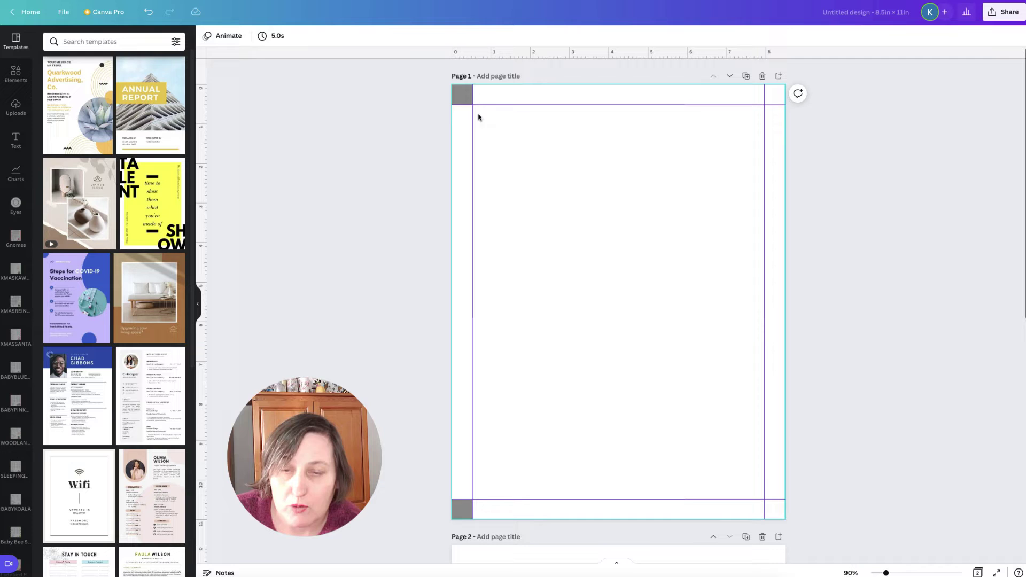
pyautogui.click(464, 91)
pyautogui.press('Delete')
pyautogui.click(460, 507)
pyautogui.press('Delete')
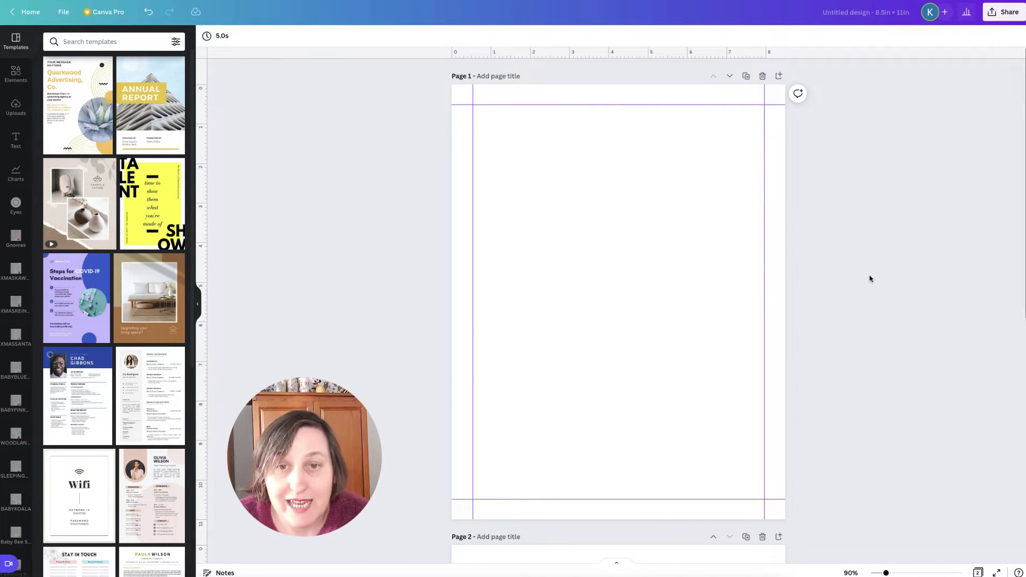
pyautogui.scroll(-1, 648, 151)
pyautogui.scroll(1, 480, 160)
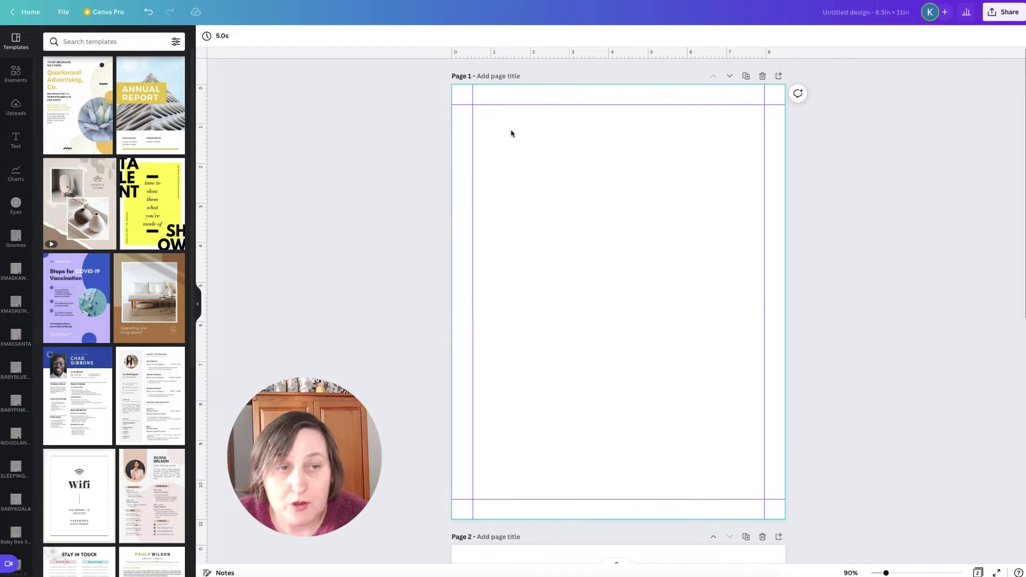
# Search the elements for "TABLES" and insert the plain outlined table with three columns and four rows on page 1.
pyautogui.click(16, 75)
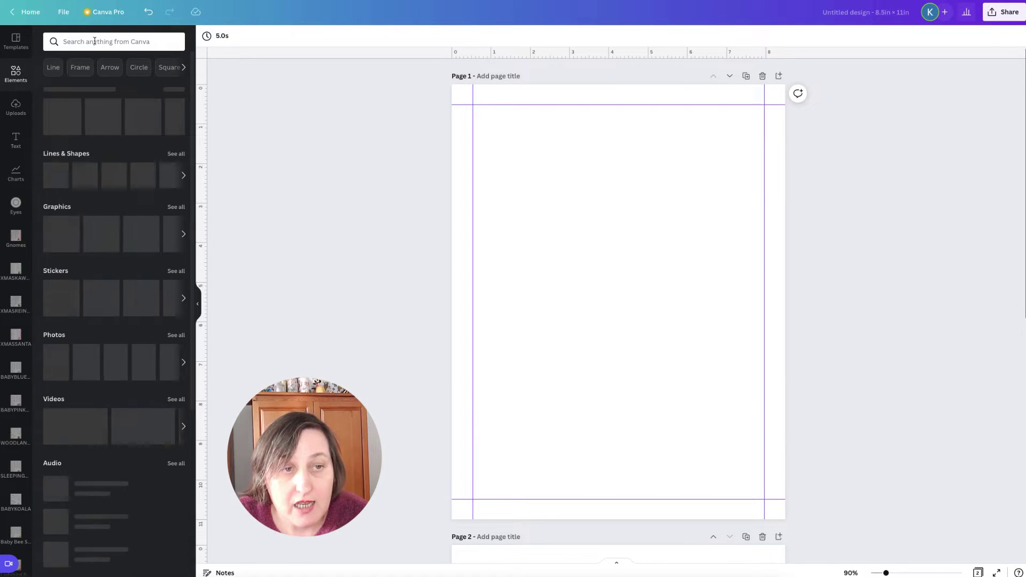
pyautogui.click(94, 41)
pyautogui.write('TAV')
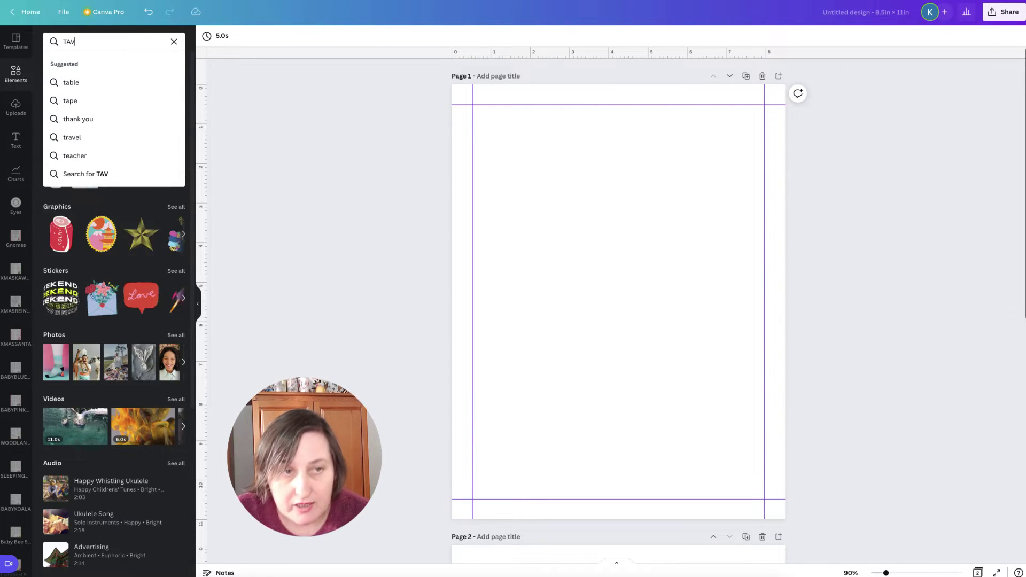
pyautogui.press('BackSpace')
pyautogui.write('BLE')
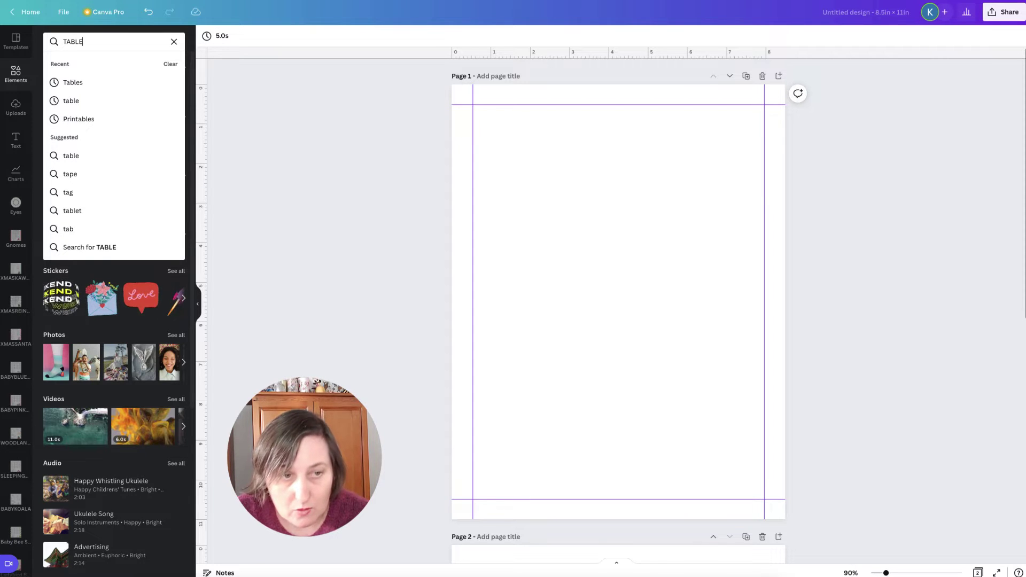
pyautogui.write('S')
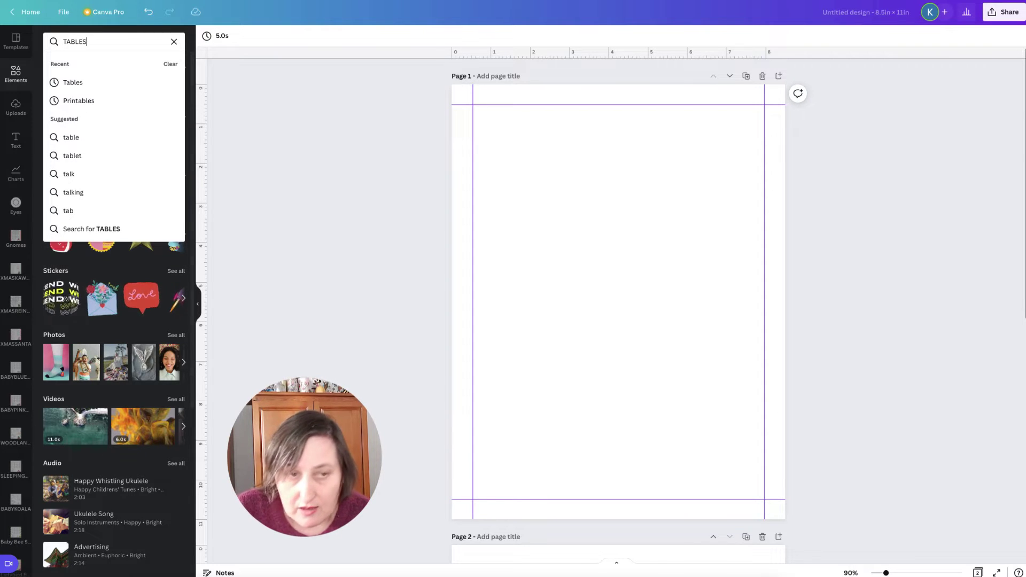
pyautogui.press('Return')
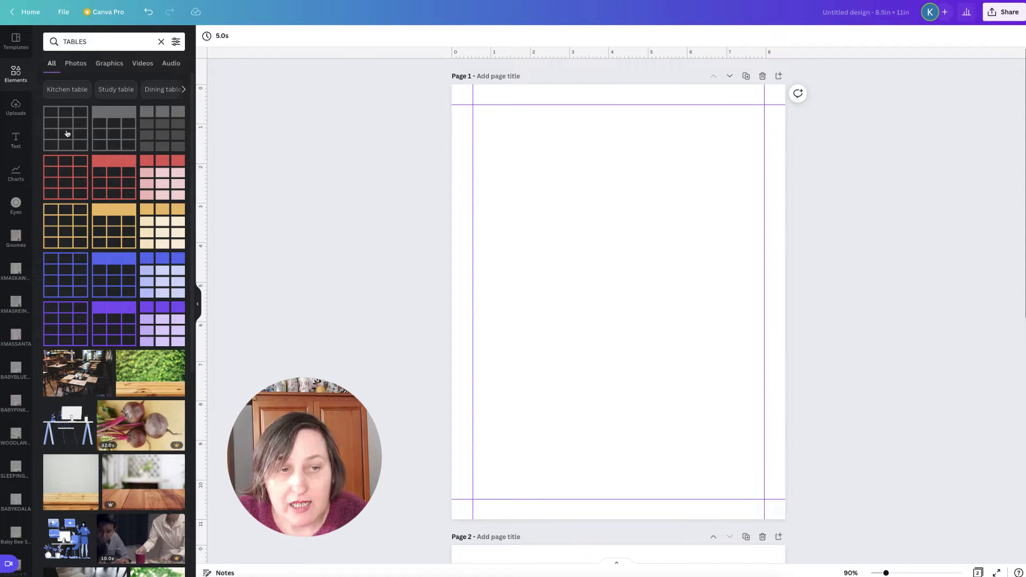
pyautogui.click(67, 133)
pyautogui.moveTo(66, 133); pyautogui.dragTo(140, 165)
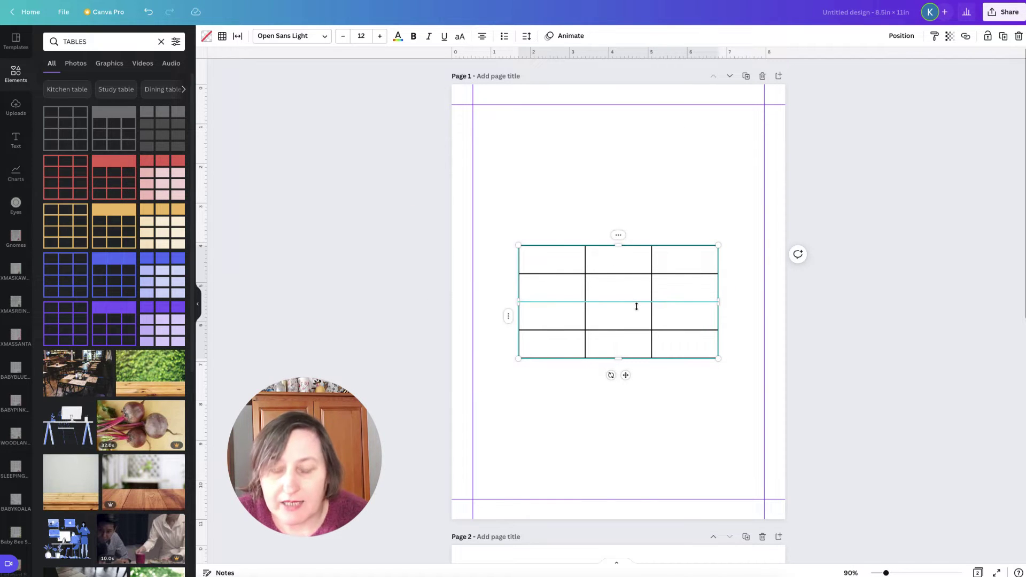
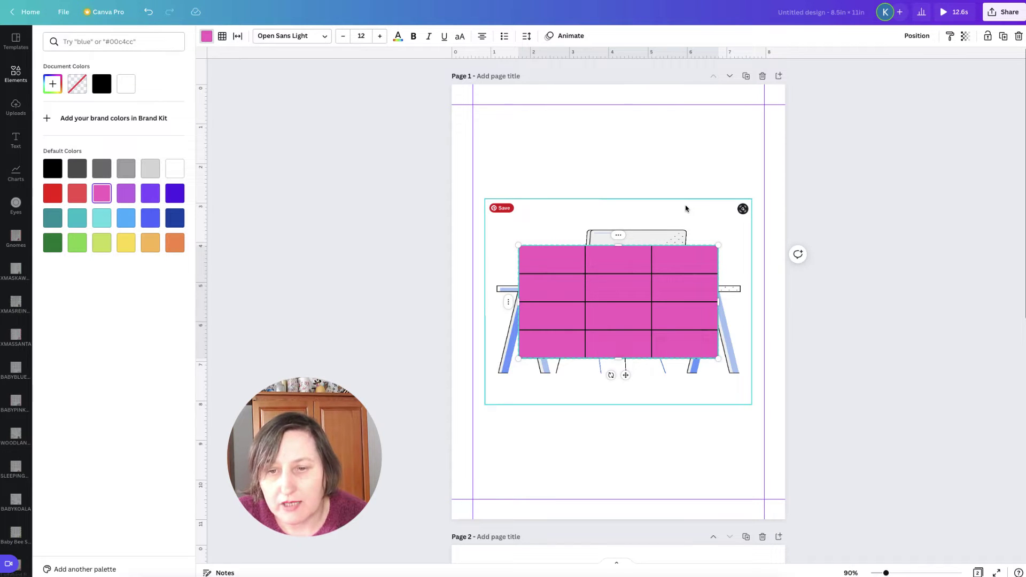
# Set all borders of the pink table to coral red with a border weight of 10.
pyautogui.click(222, 36)
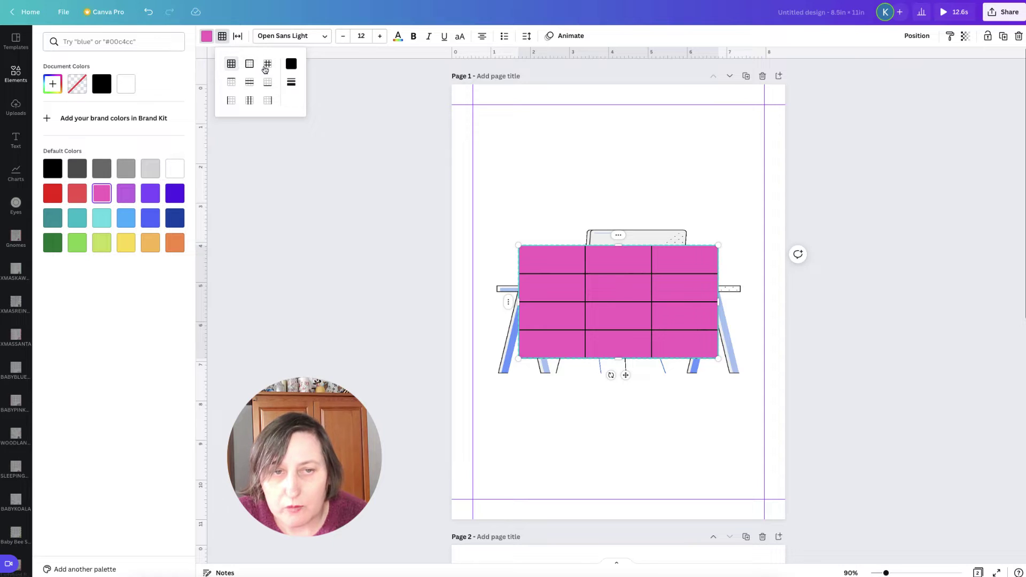
pyautogui.click(291, 64)
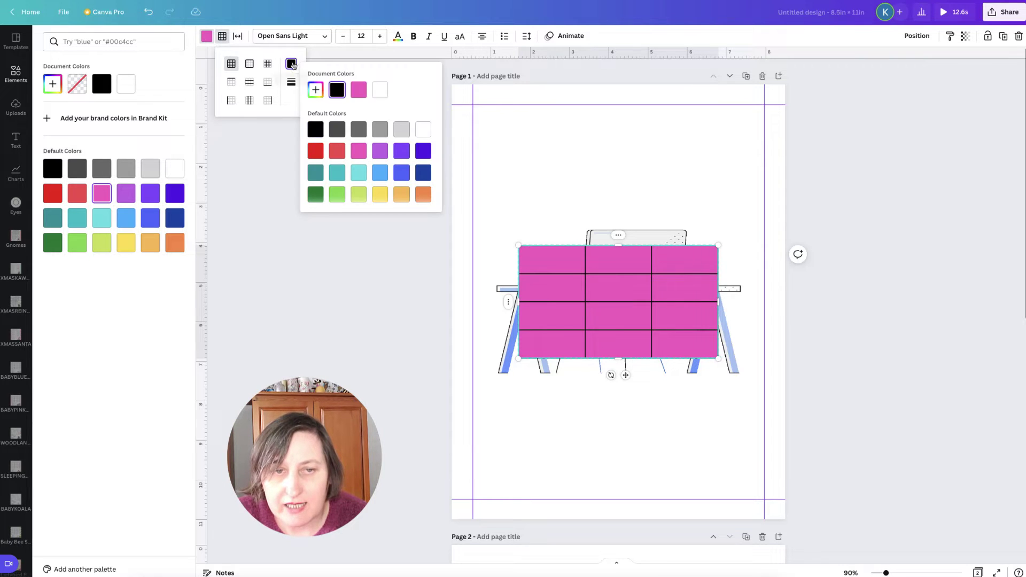
pyautogui.click(337, 151)
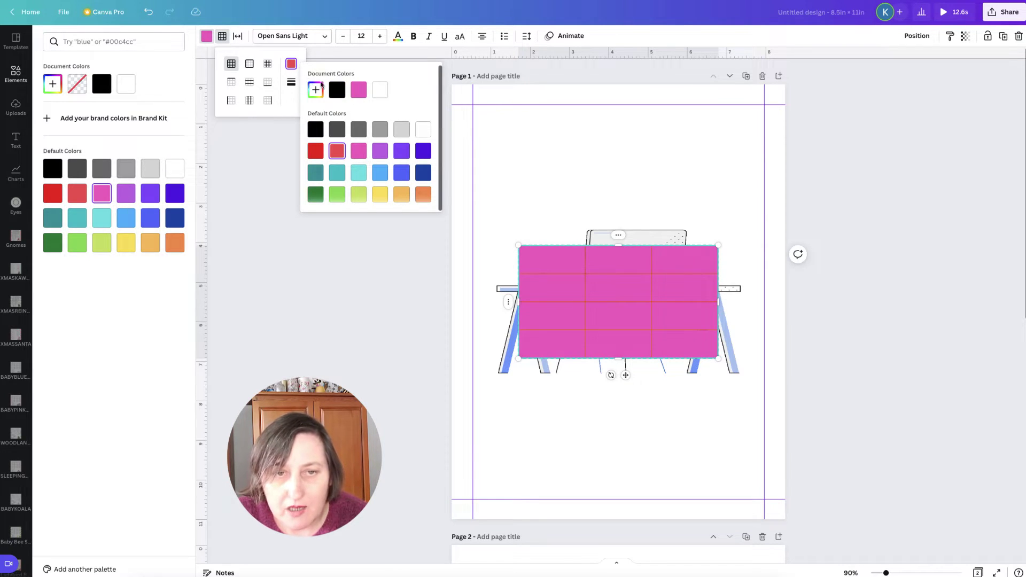
pyautogui.click(291, 82)
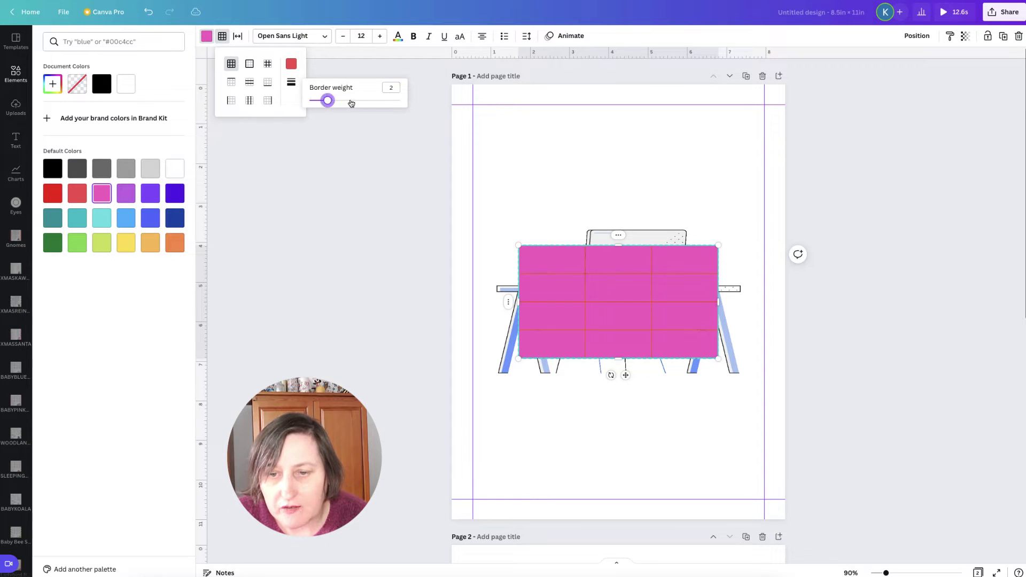
pyautogui.moveTo(351, 102); pyautogui.dragTo(406, 103)
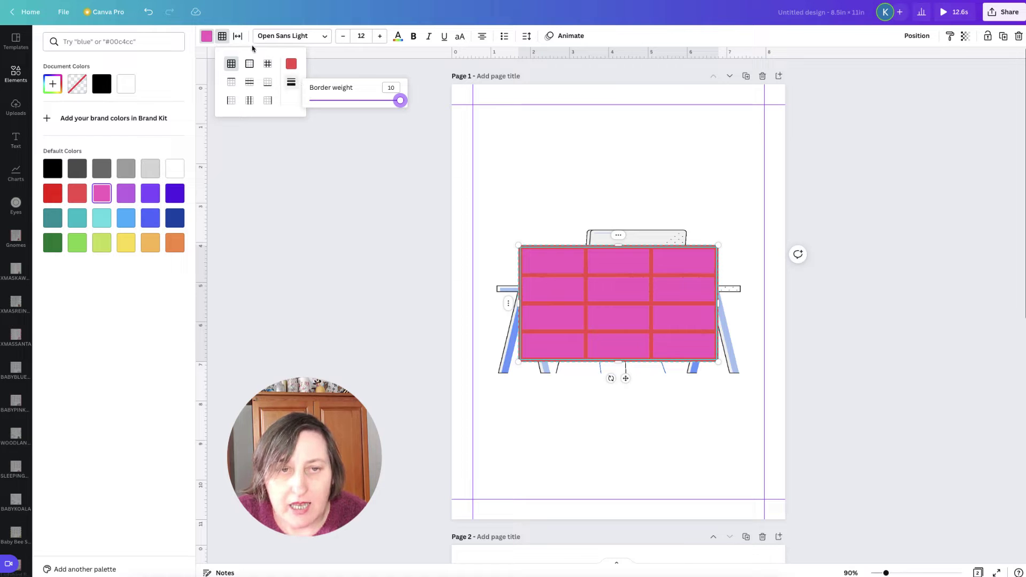
# Increase the table spacing so that white gaps separate the bordered cells.
pyautogui.click(237, 36)
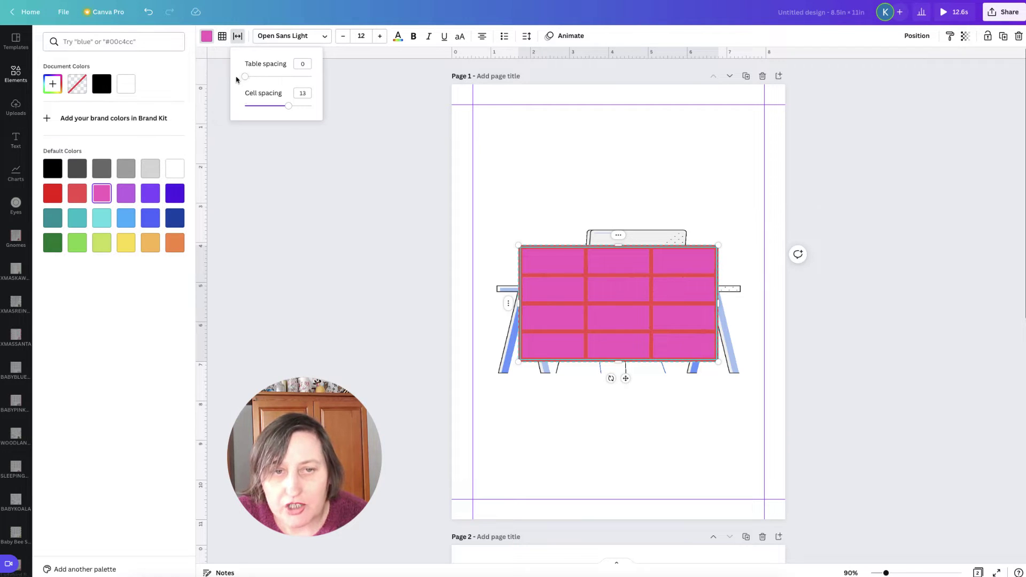
pyautogui.moveTo(245, 77); pyautogui.dragTo(305, 74)
pyautogui.click(554, 214)
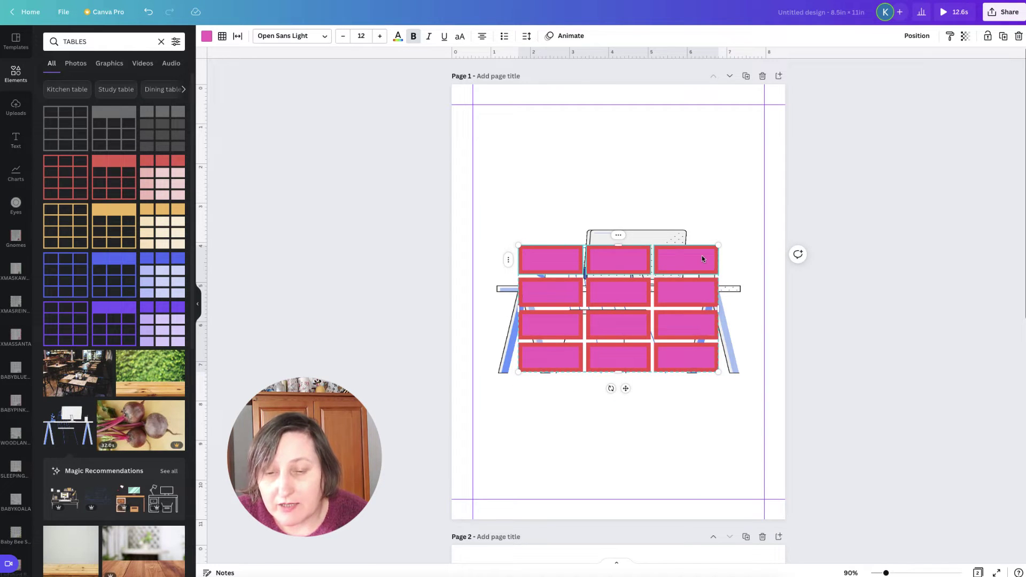
# Add a fourth column to the table and delete the desk illustration behind it.
pyautogui.click(622, 293)
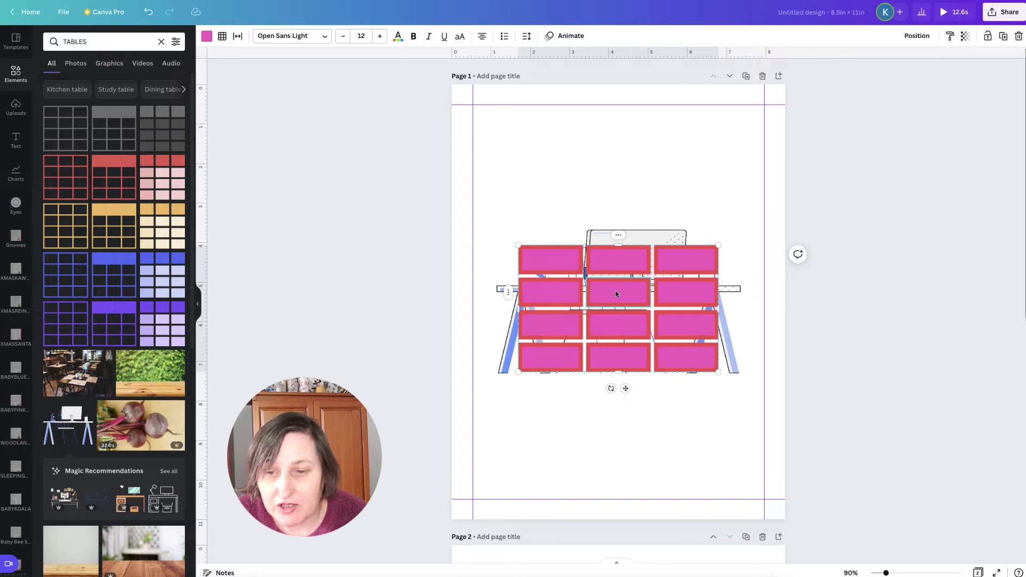
pyautogui.click(652, 236)
pyautogui.click(689, 222)
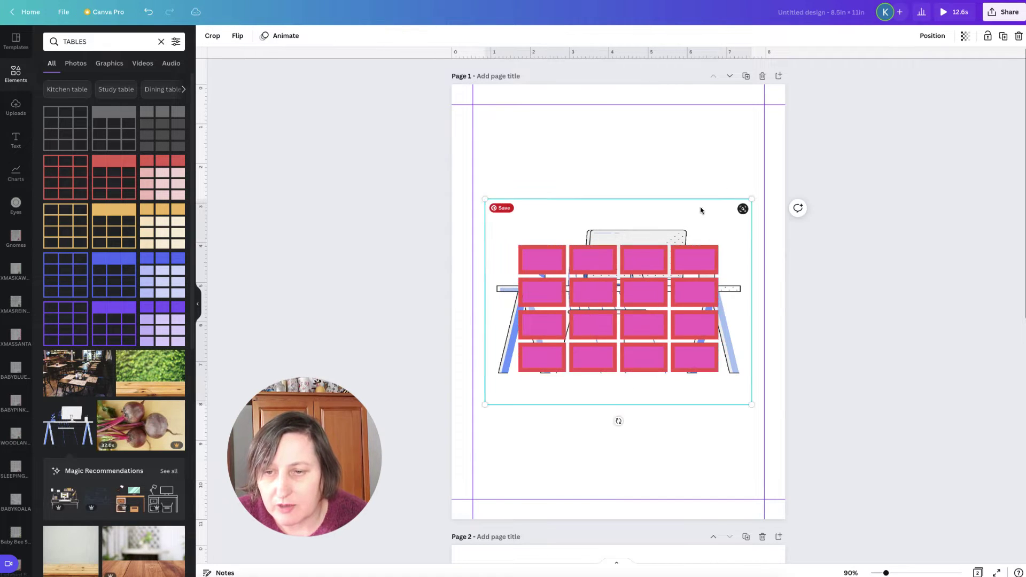
pyautogui.click(1018, 35)
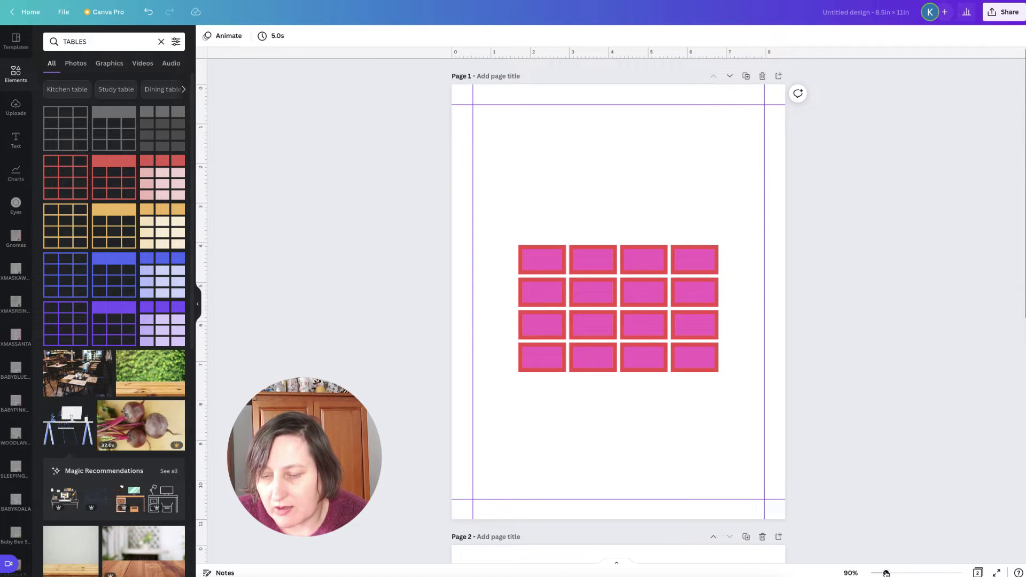
# Fill the cell in the second row, third column with violet and color its borders dark teal.
pyautogui.moveTo(886, 572); pyautogui.dragTo(895, 573)
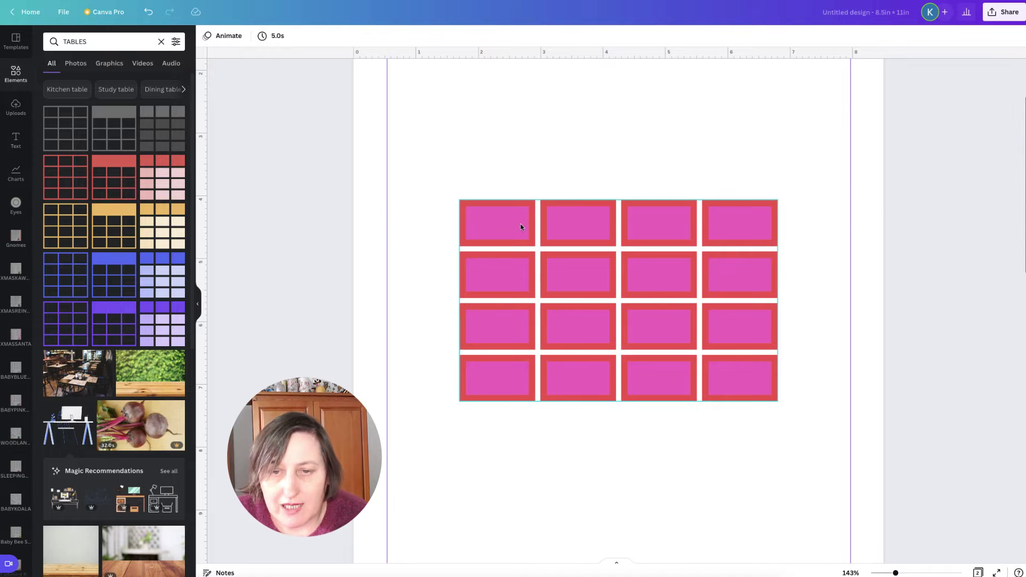
pyautogui.click(662, 283)
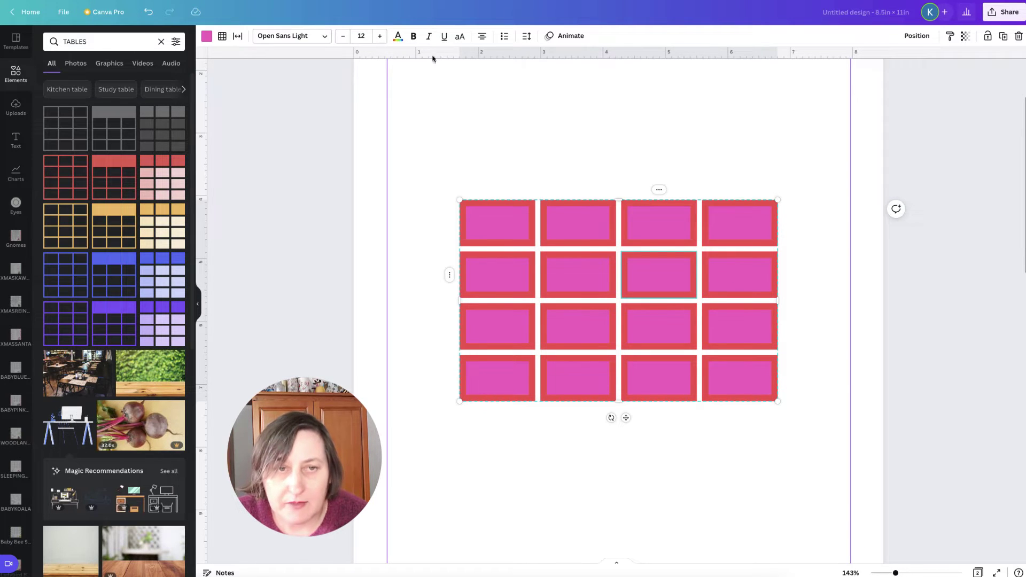
pyautogui.click(206, 38)
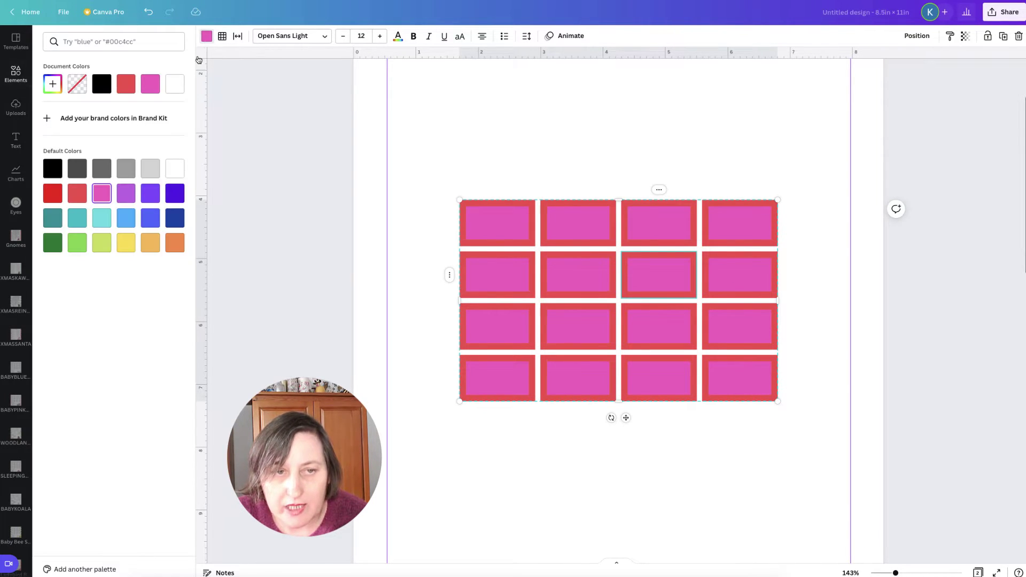
pyautogui.click(150, 194)
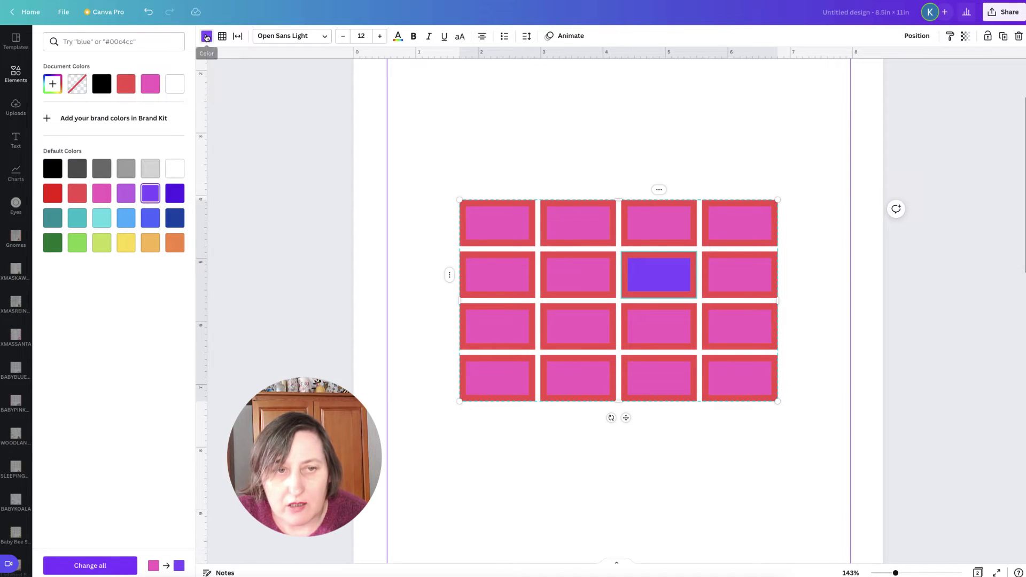
pyautogui.click(222, 36)
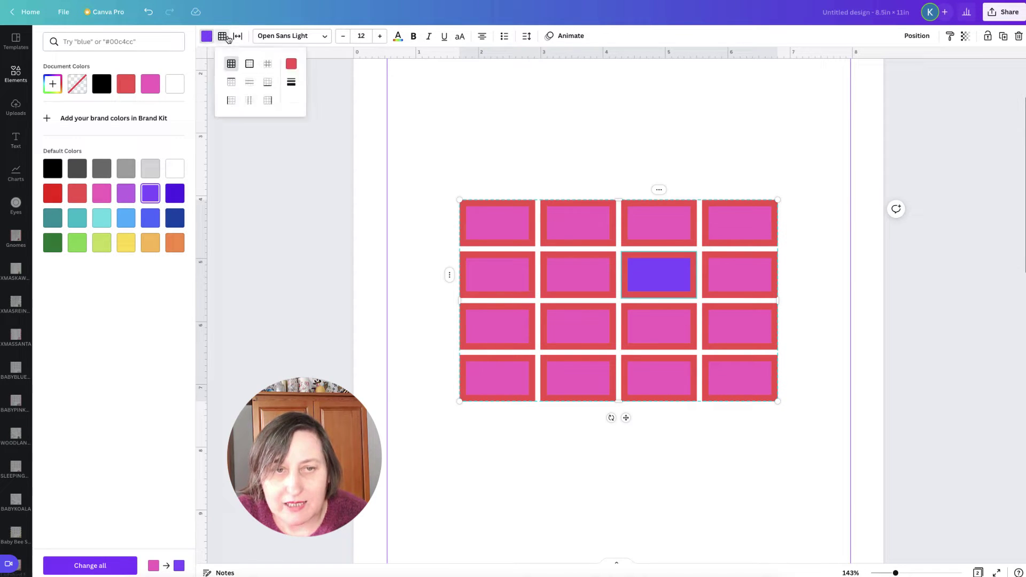
pyautogui.click(292, 64)
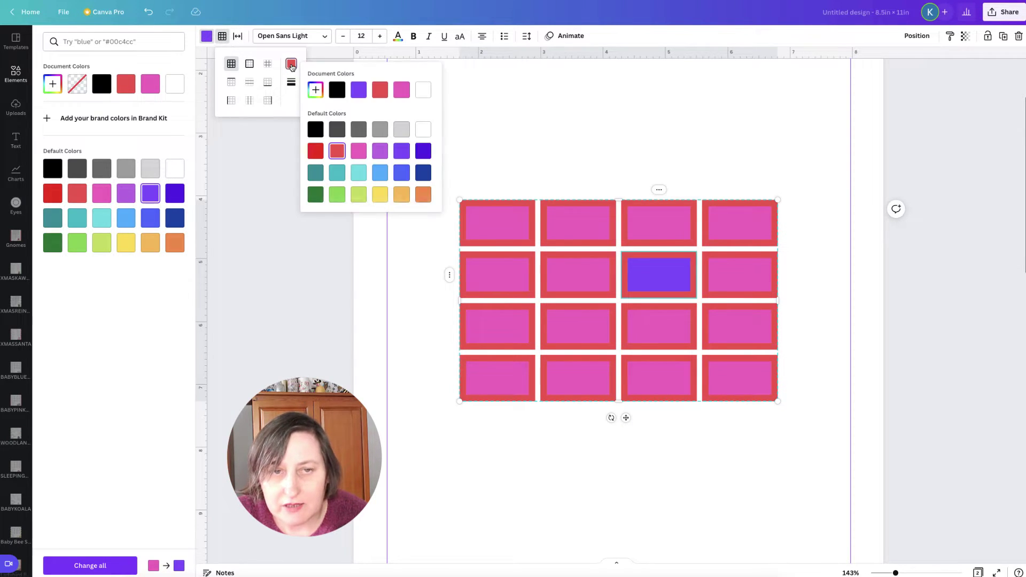
pyautogui.click(316, 173)
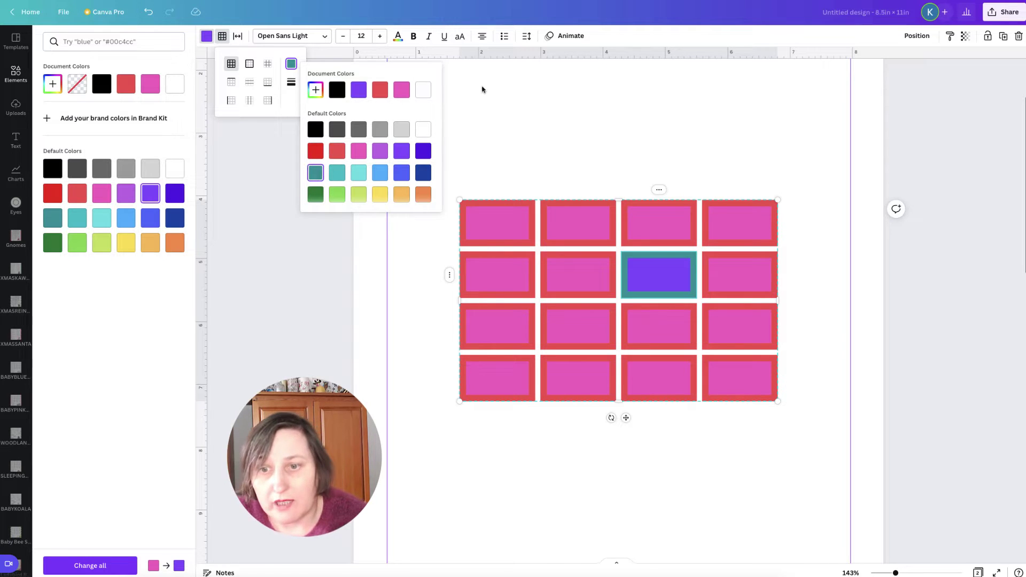
pyautogui.press('Escape')
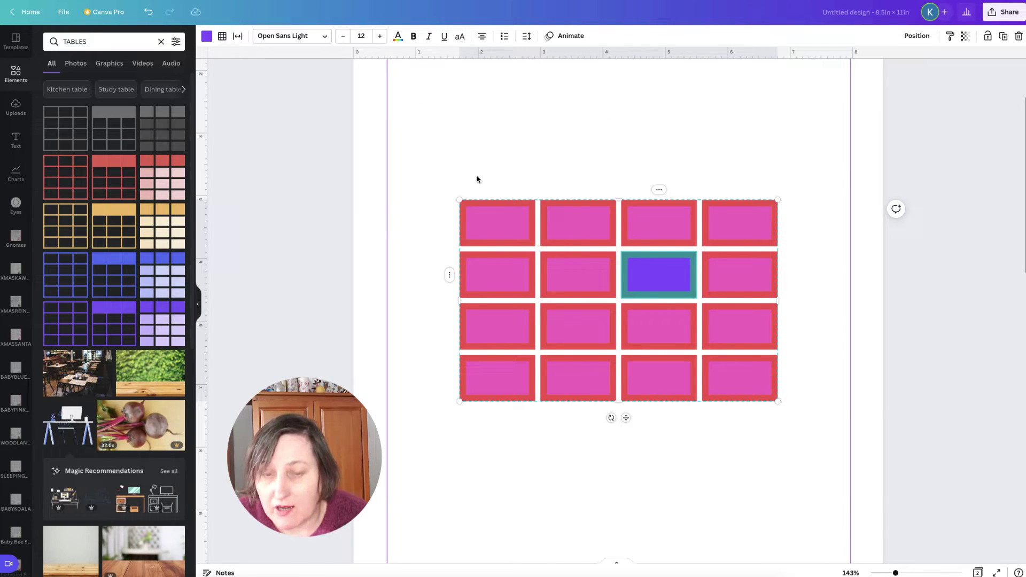
# Fill all four cells of the table's top row with turquoise and color their borders violet.
pyautogui.click(504, 223)
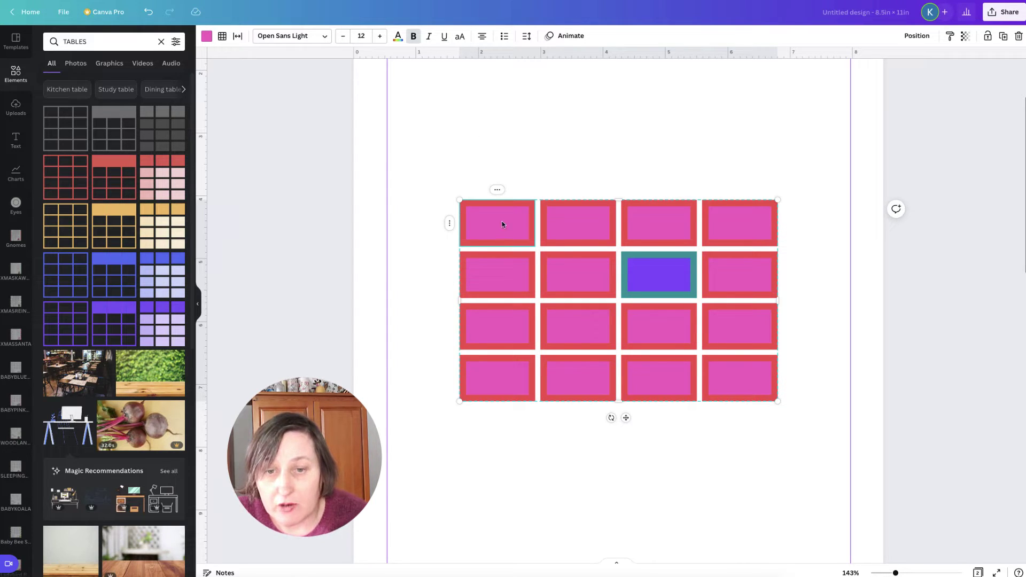
pyautogui.keyDown('shift'); pyautogui.click(745, 222); pyautogui.keyUp('shift')
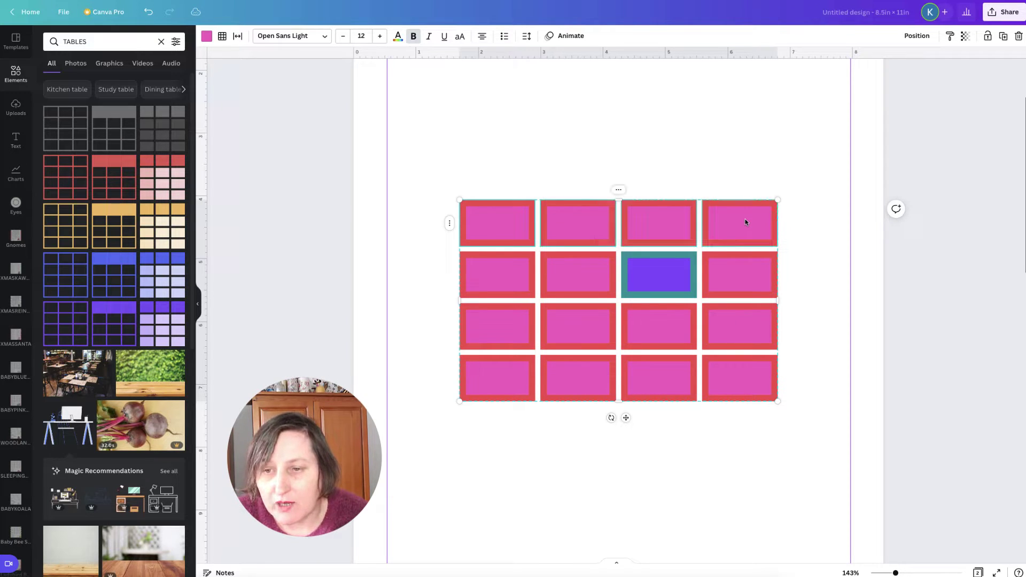
pyautogui.click(206, 36)
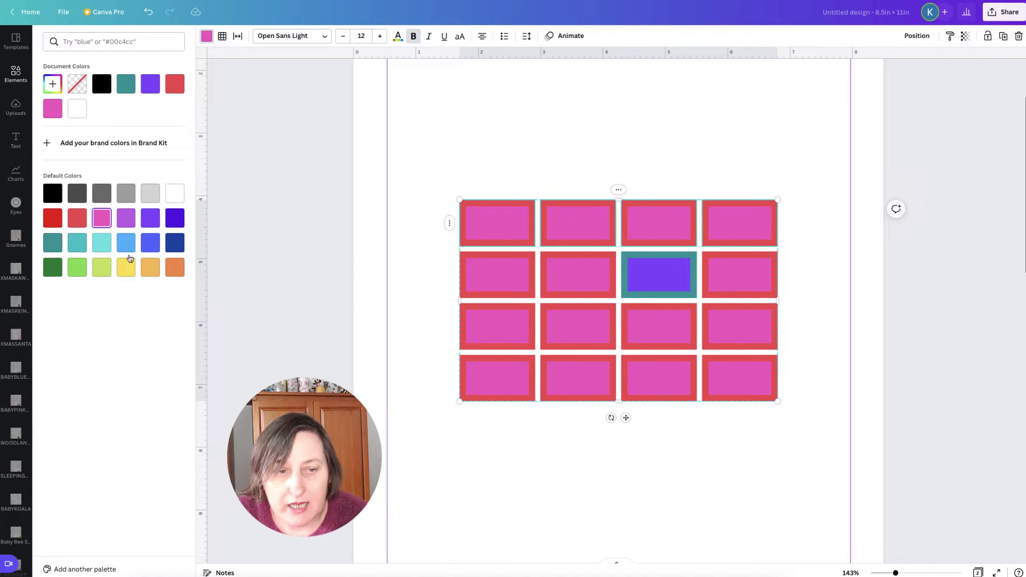
pyautogui.click(76, 243)
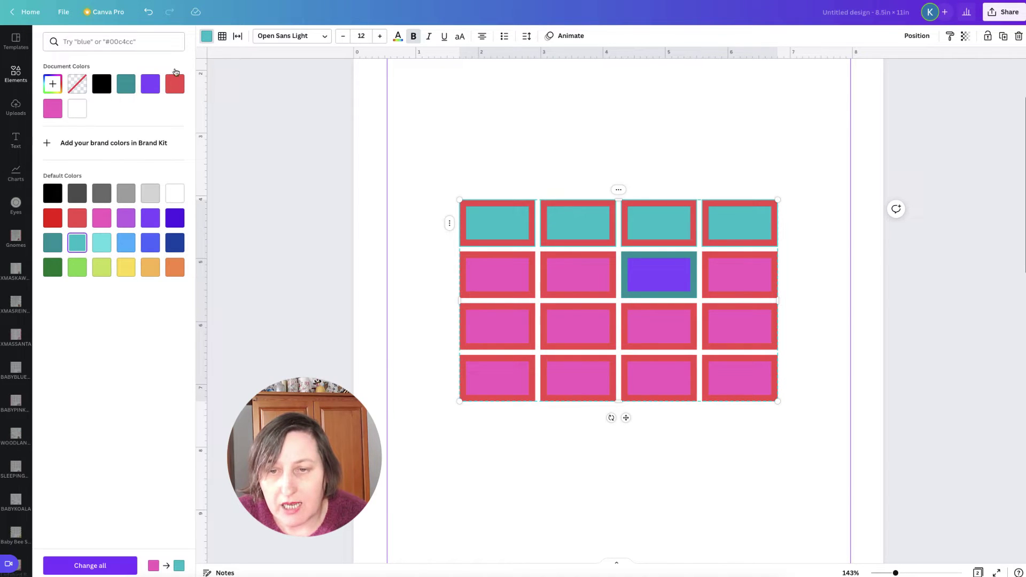
pyautogui.click(222, 36)
pyautogui.click(292, 65)
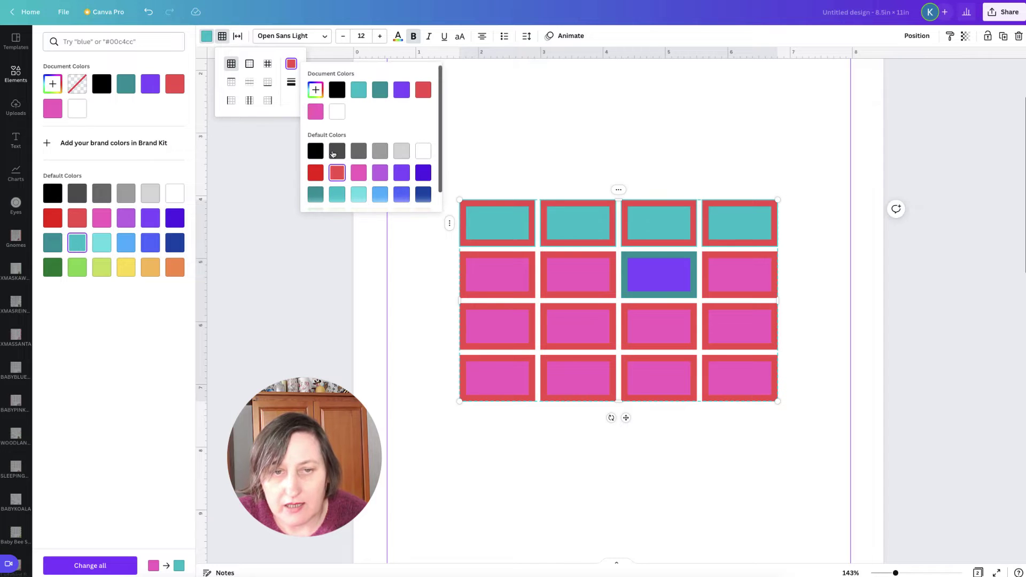
pyautogui.click(401, 172)
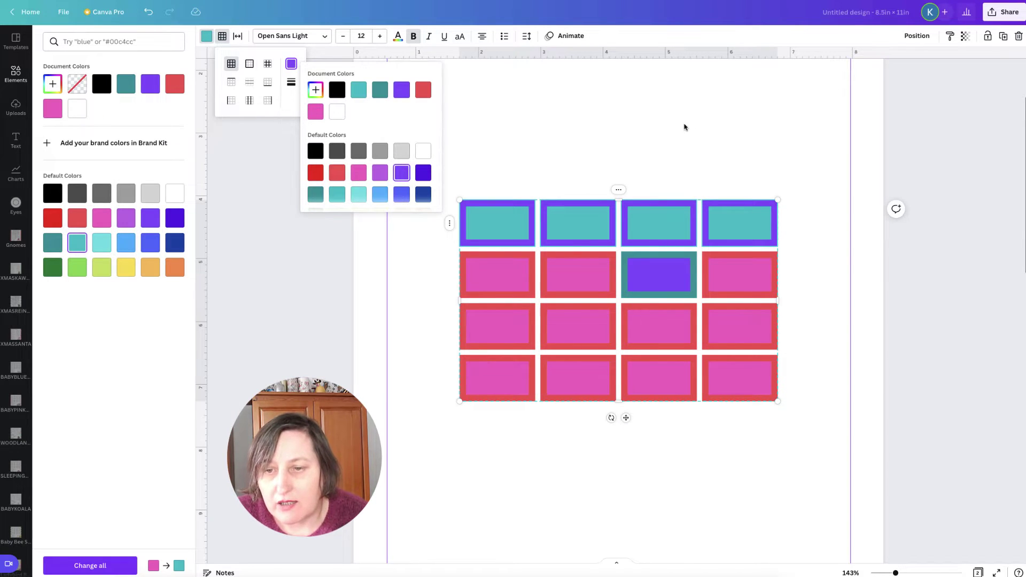
pyautogui.press('Escape')
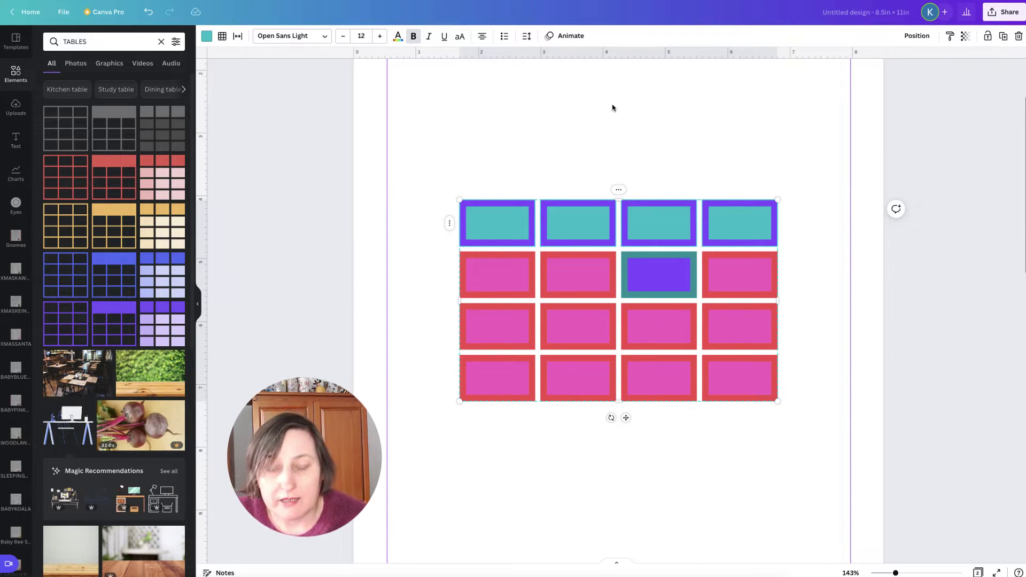
# Fill all four cells of the table's second column with light purple and color their borders turquoise.
pyautogui.click(587, 226)
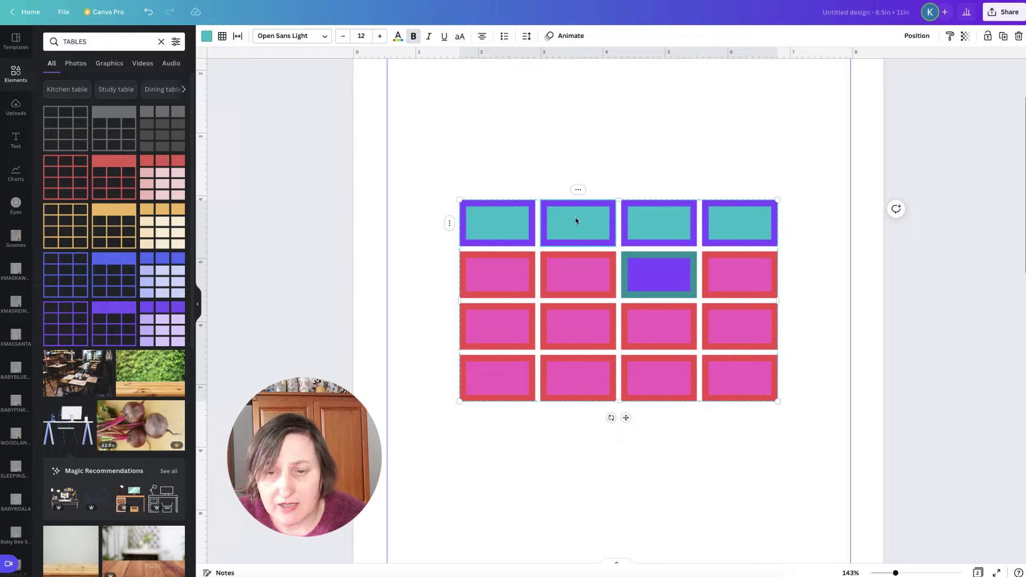
pyautogui.keyDown('shift'); pyautogui.click(581, 391); pyautogui.keyUp('shift')
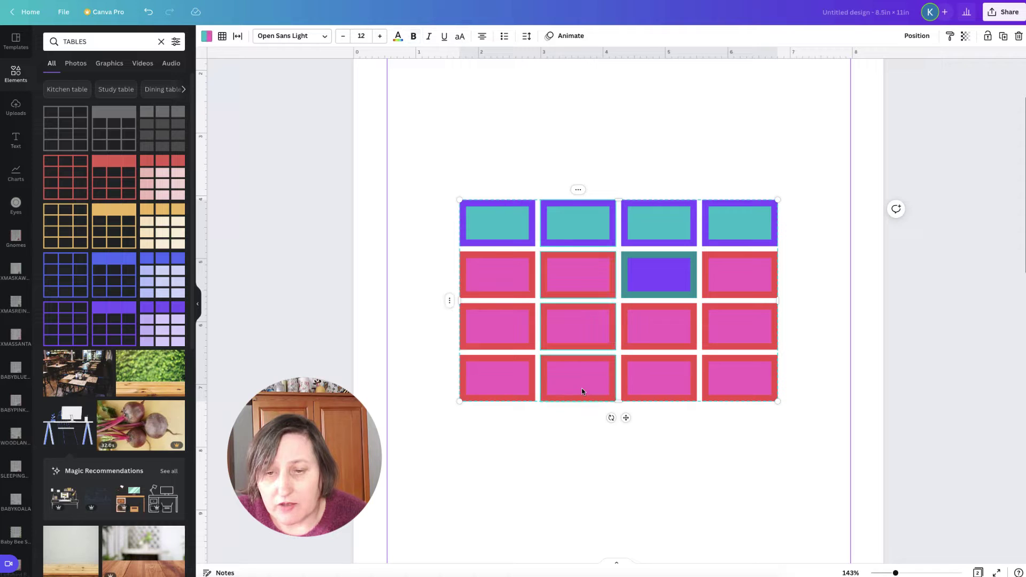
pyautogui.click(206, 36)
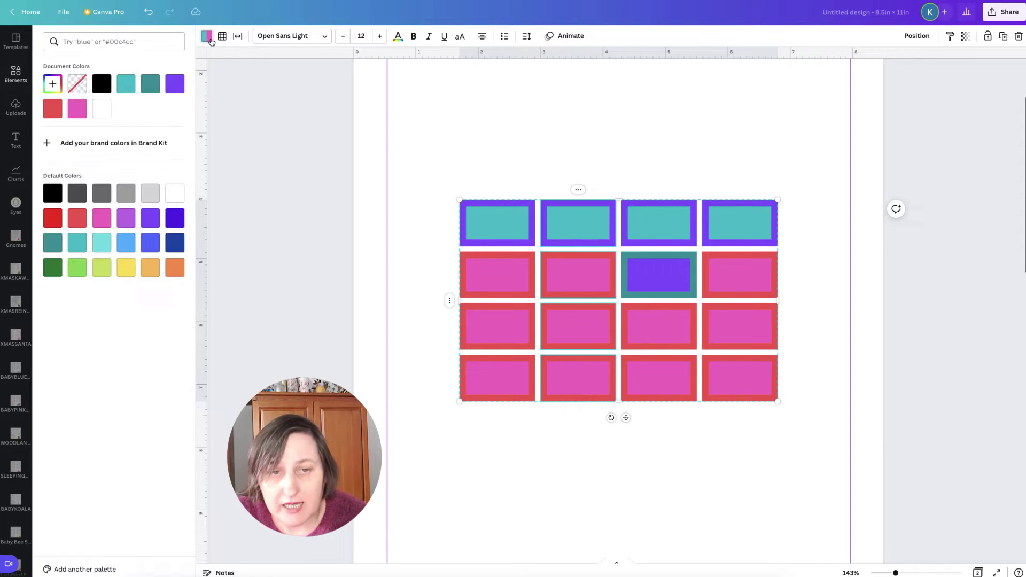
pyautogui.click(121, 223)
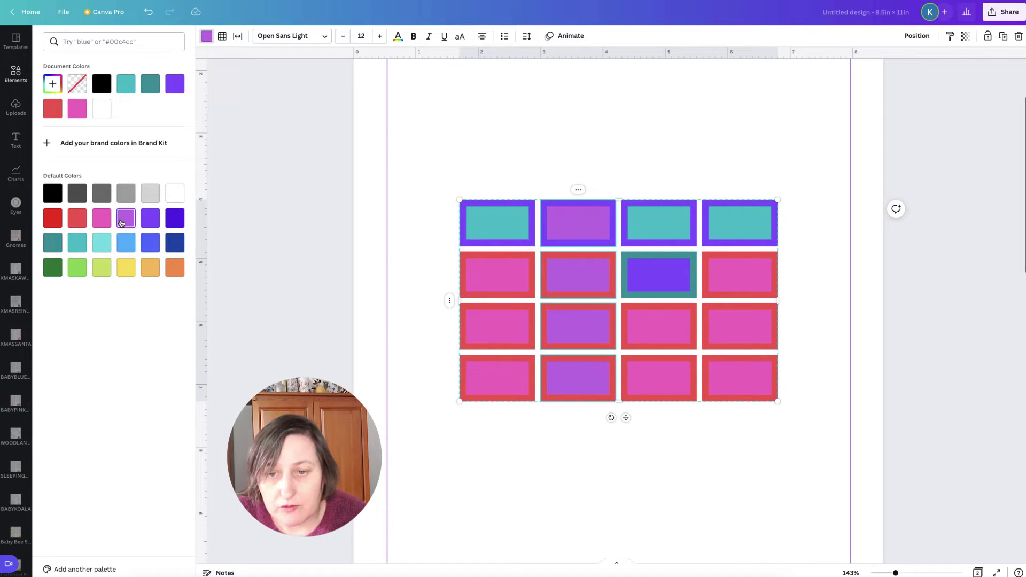
pyautogui.click(221, 35)
pyautogui.click(291, 63)
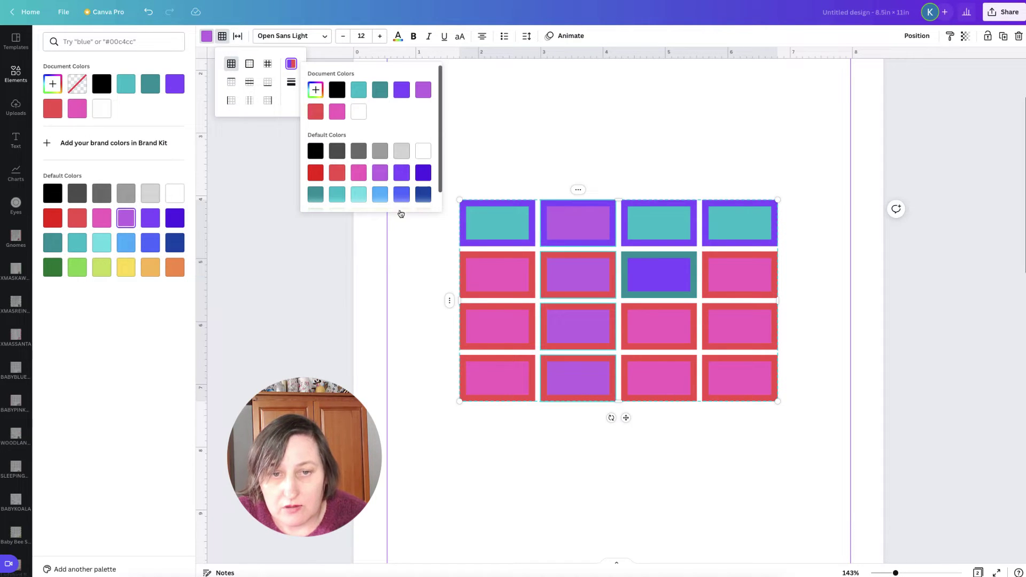
pyautogui.click(332, 199)
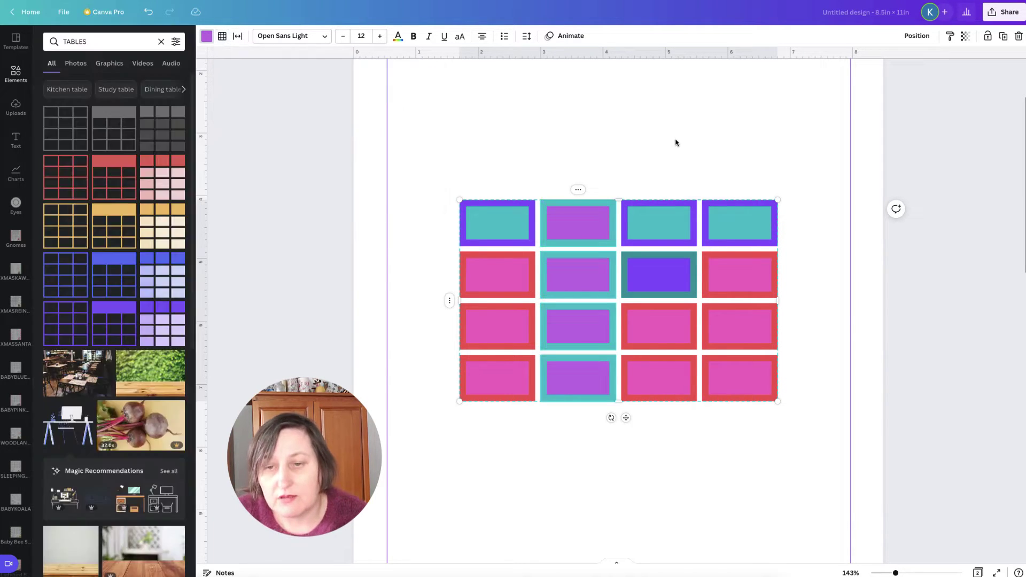
pyautogui.press('Escape')
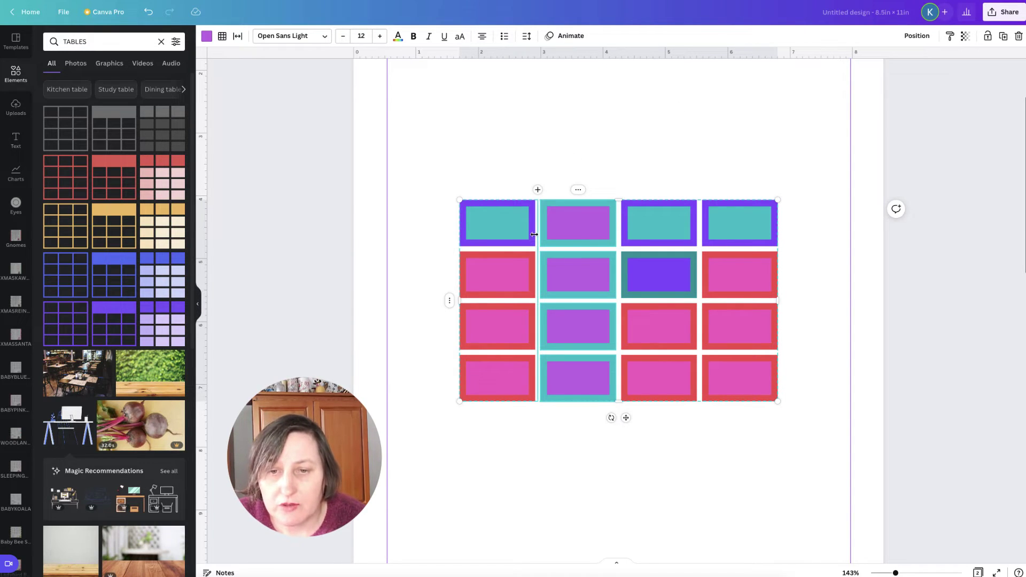
# Narrow the table's first column slightly and stretch the table upward to make its rows taller.
pyautogui.moveTo(534, 234)
pyautogui.mouseDown()
pyautogui.moveTo(495, 236)
pyautogui.moveTo(534, 238)
pyautogui.moveTo(499, 236)
pyautogui.moveTo(524, 237)
pyautogui.mouseUp()
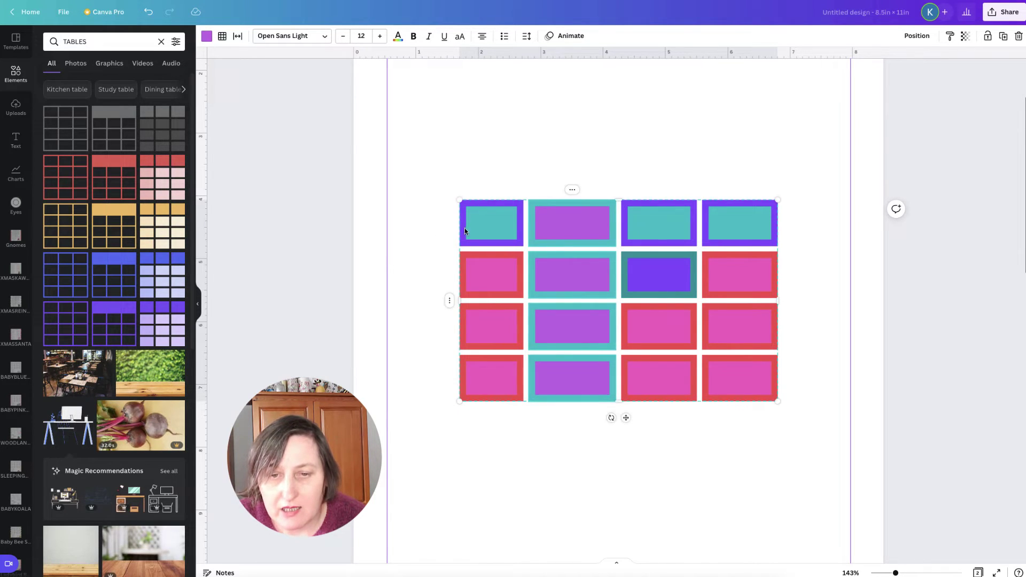
pyautogui.moveTo(484, 201)
pyautogui.mouseDown()
pyautogui.moveTo(490, 256)
pyautogui.moveTo(489, 209)
pyautogui.mouseUp()
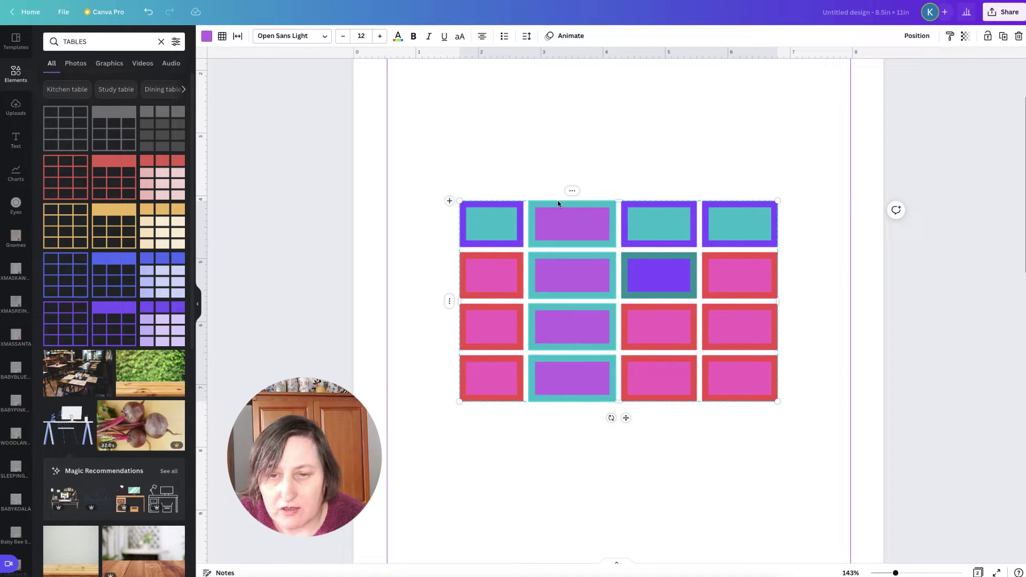
pyautogui.moveTo(559, 200); pyautogui.dragTo(570, 220)
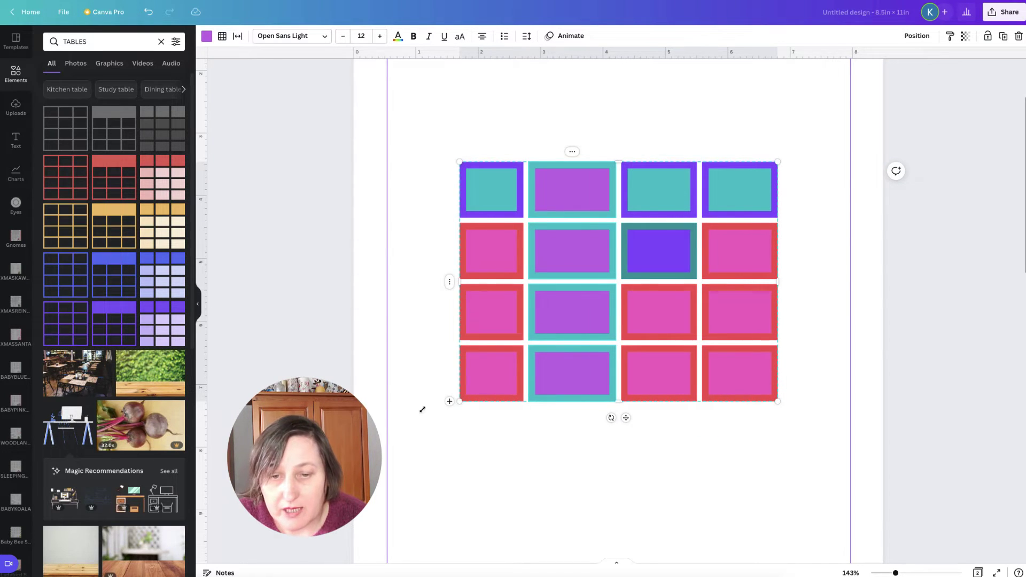
# Widen the table toward both side margins until it is about 6.8 in wide and 4 in high.
pyautogui.moveTo(422, 409)
pyautogui.mouseDown()
pyautogui.moveTo(389, 418)
pyautogui.moveTo(402, 411)
pyautogui.mouseUp()
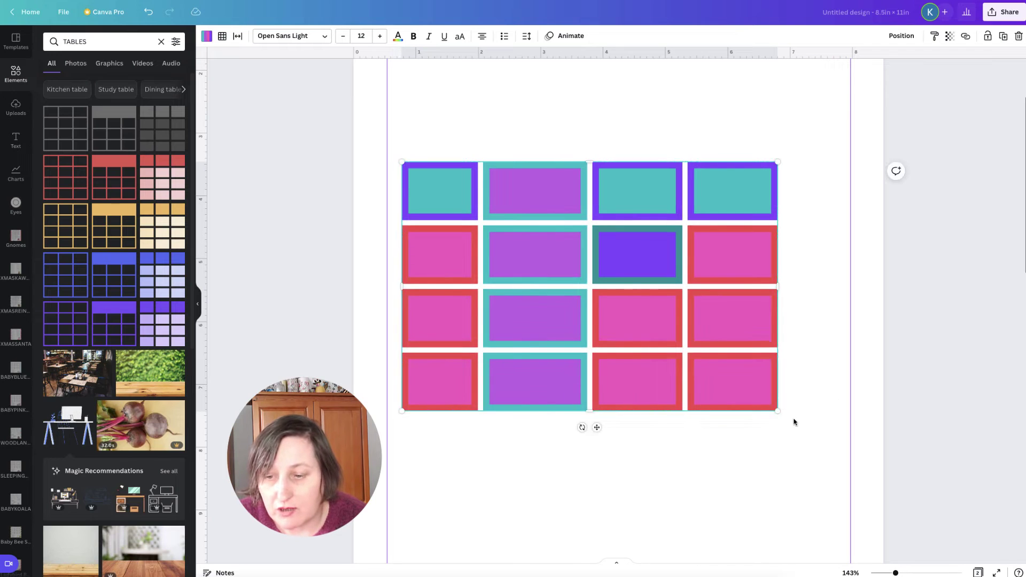
pyautogui.moveTo(778, 410); pyautogui.dragTo(806, 412)
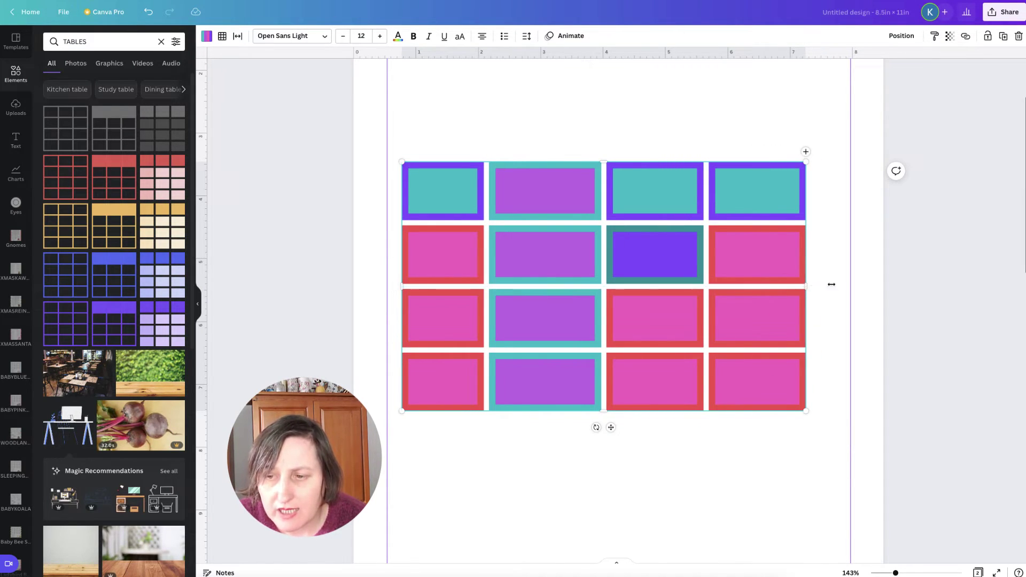
pyautogui.moveTo(831, 284)
pyautogui.mouseDown()
pyautogui.moveTo(841, 285)
pyautogui.moveTo(755, 284)
pyautogui.moveTo(840, 284)
pyautogui.moveTo(803, 287)
pyautogui.moveTo(828, 286)
pyautogui.mouseUp()
pyautogui.moveTo(395, 287)
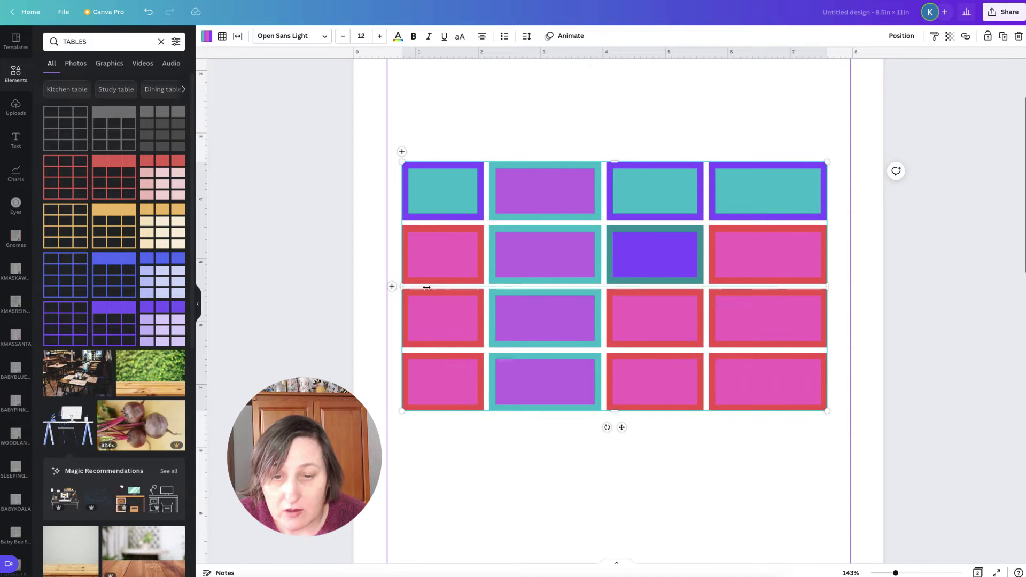
pyautogui.moveTo(427, 287); pyautogui.dragTo(400, 287)
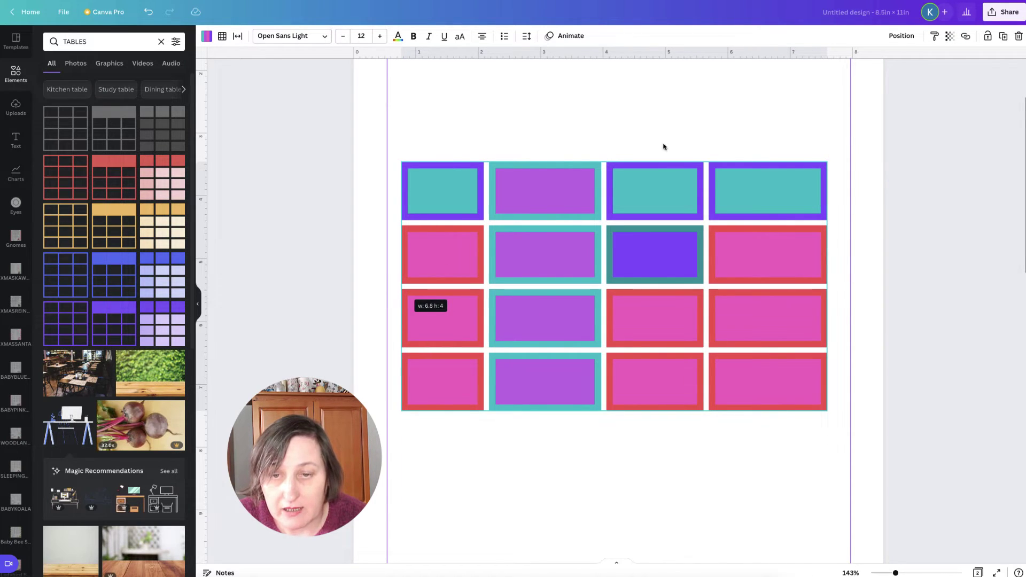
# Stretch the table's top row upward and bottom row downward, then even out the heights of the third and fourth rows.
pyautogui.moveTo(612, 162); pyautogui.dragTo(640, 108)
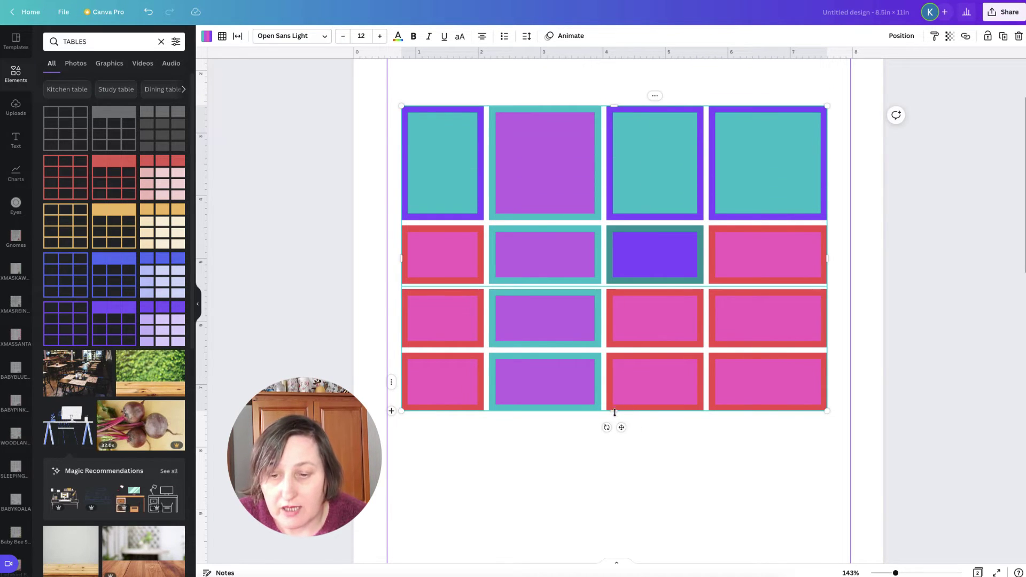
pyautogui.moveTo(614, 412); pyautogui.dragTo(618, 458)
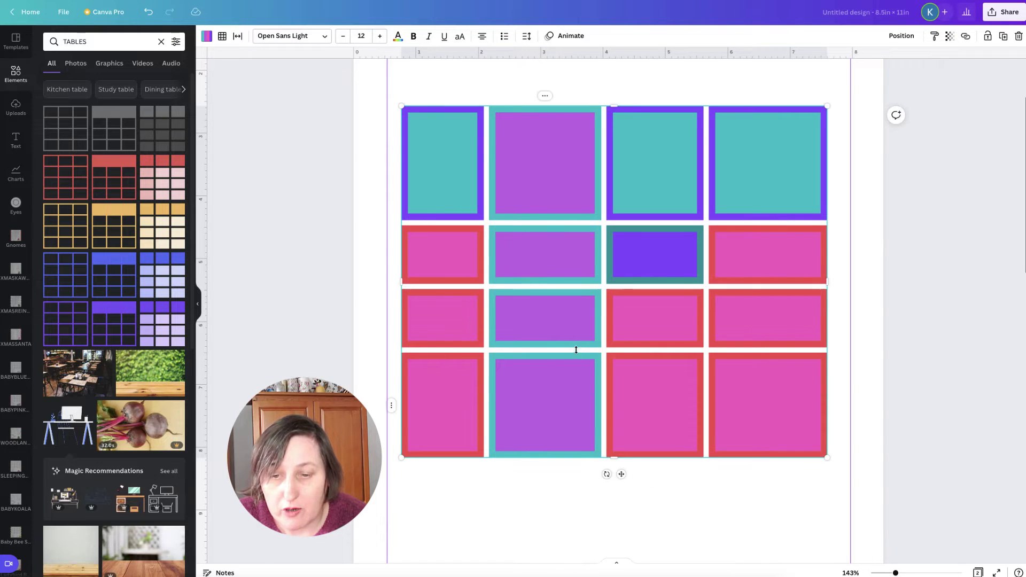
pyautogui.moveTo(576, 359); pyautogui.dragTo(594, 372)
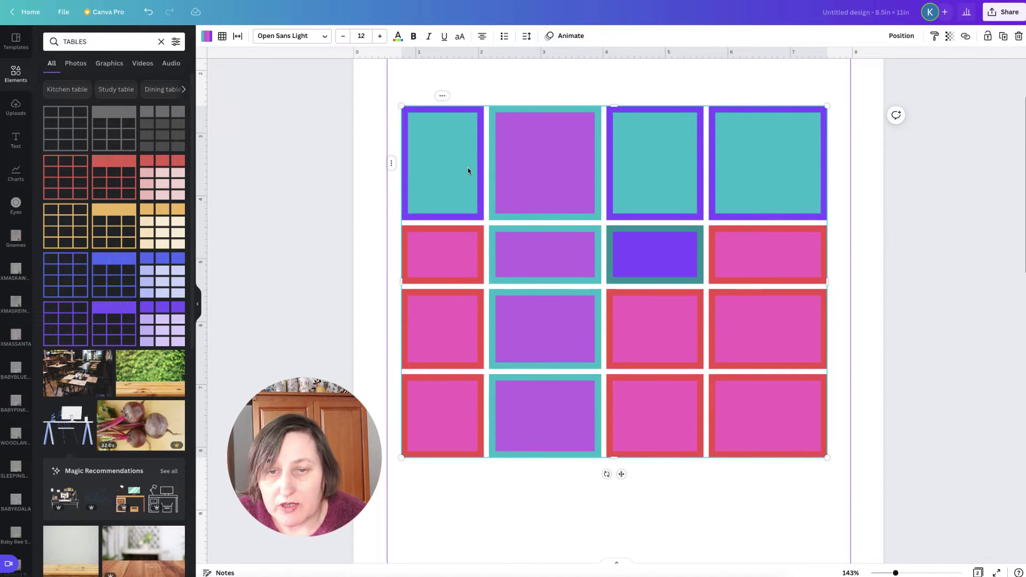
# Add a column after the colored table's first column.
pyautogui.click(442, 98)
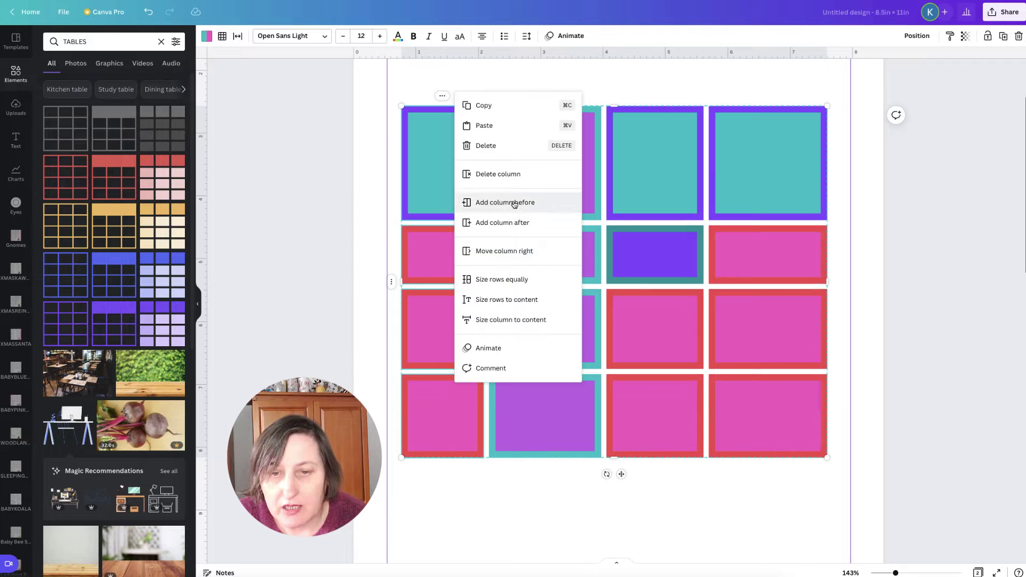
pyautogui.click(509, 223)
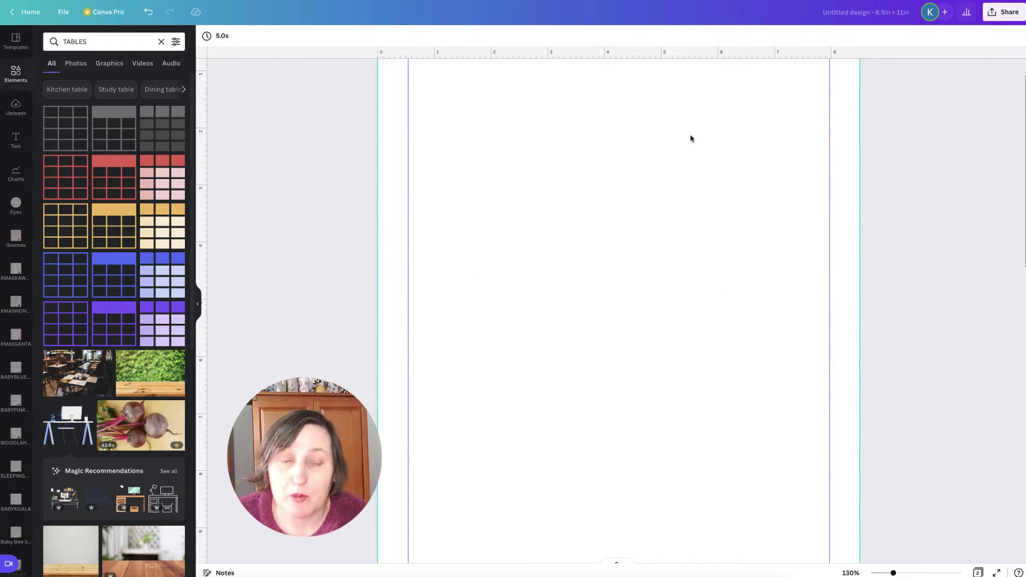
# Insert a plain outlined table with three columns and four rows on the blank page and move it up and left.
pyautogui.click(78, 130)
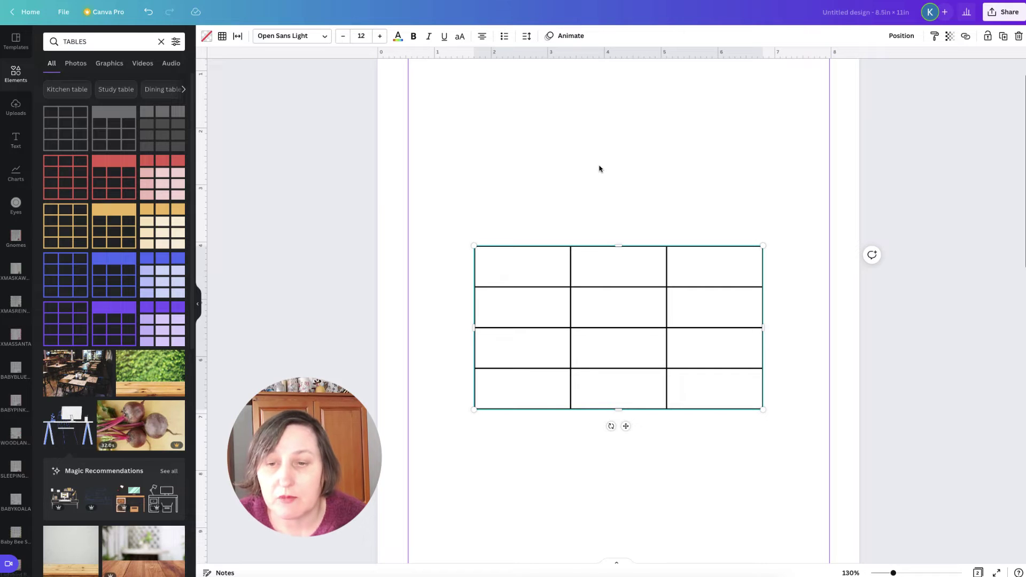
pyautogui.click(639, 280)
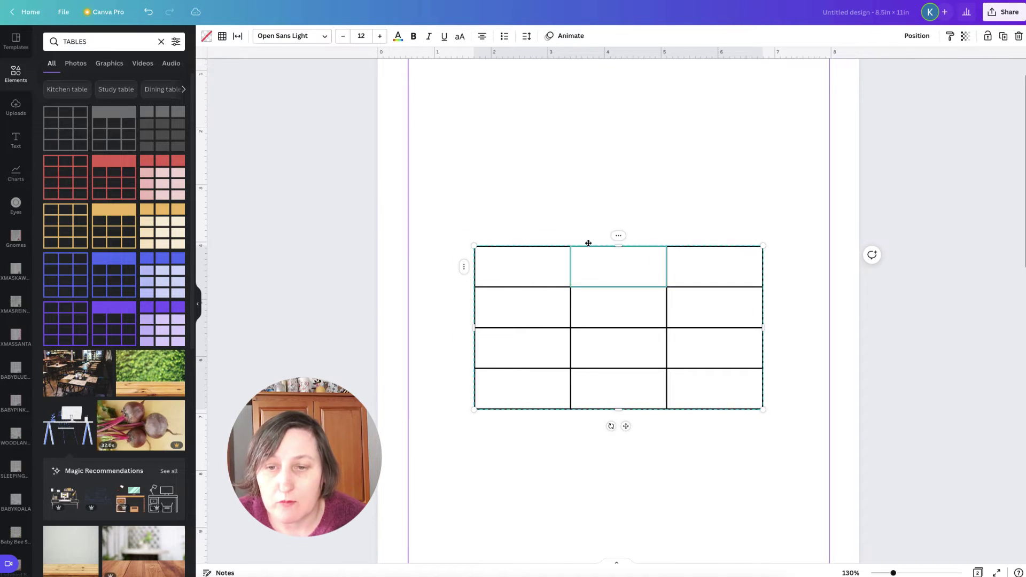
pyautogui.moveTo(588, 243); pyautogui.dragTo(608, 200)
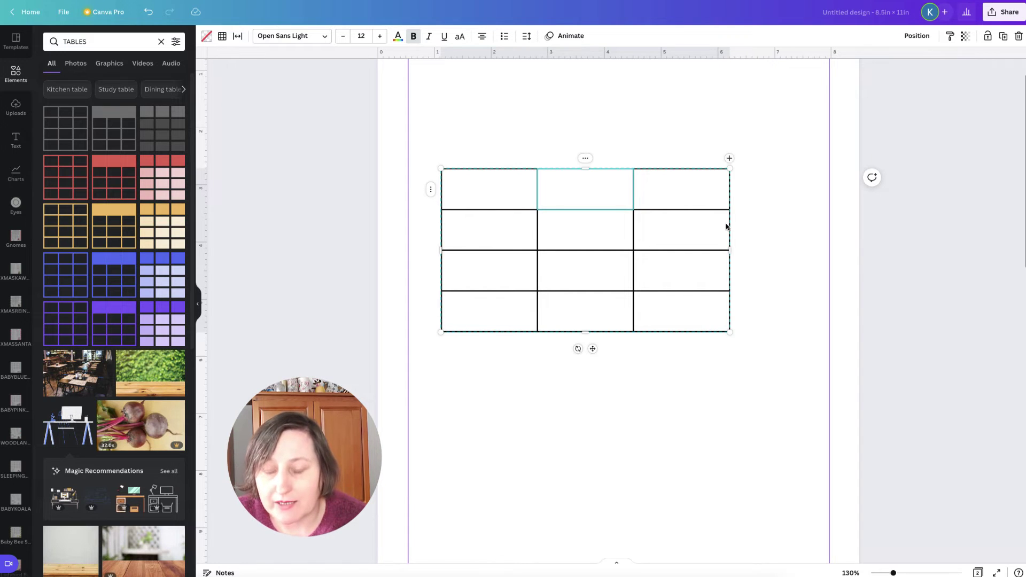
# Add four columns after the plain table's third column to make seven columns.
pyautogui.click(510, 187)
pyautogui.click(673, 187)
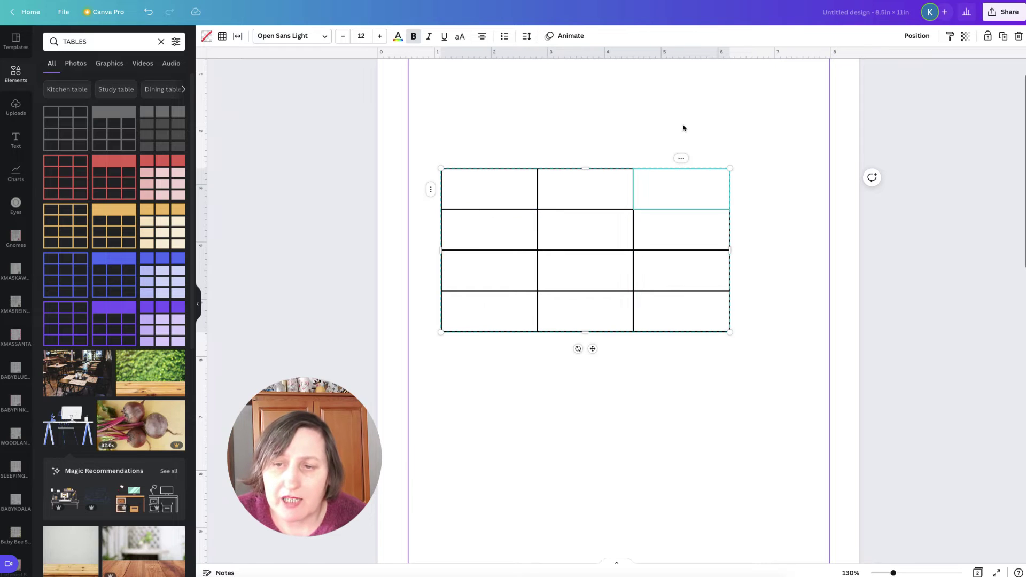
pyautogui.click(682, 160)
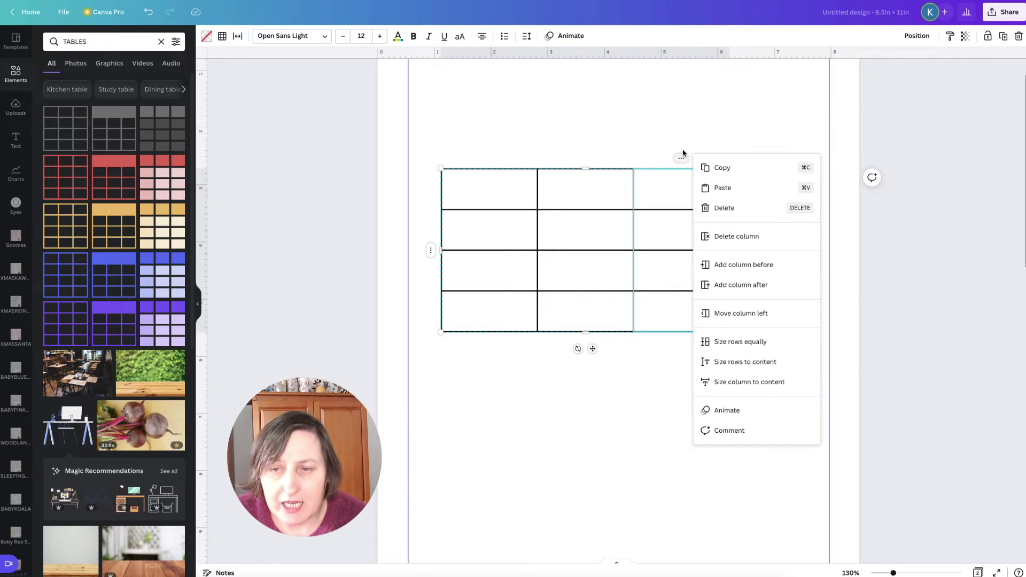
pyautogui.click(759, 290)
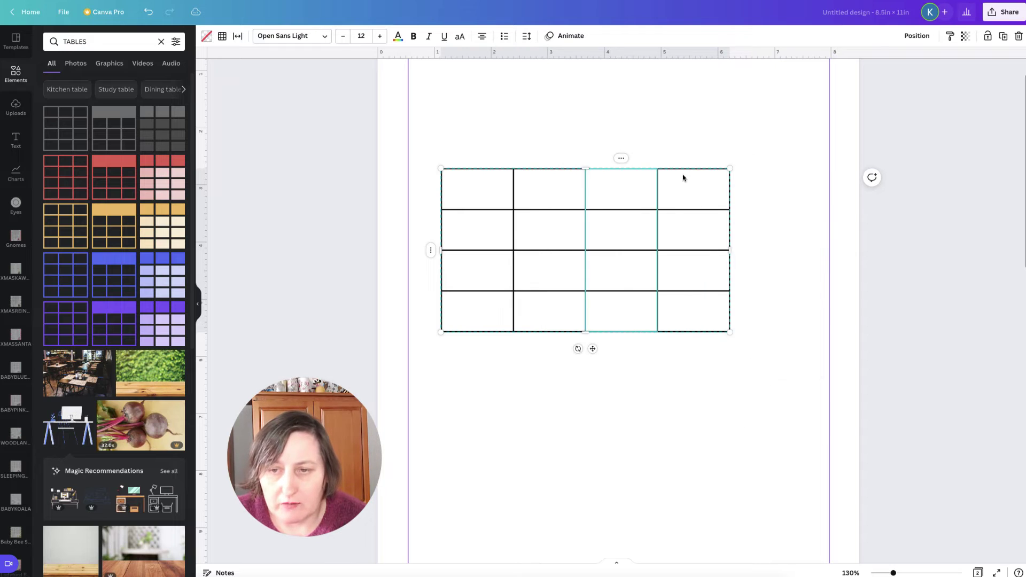
pyautogui.click(621, 160)
pyautogui.click(676, 285)
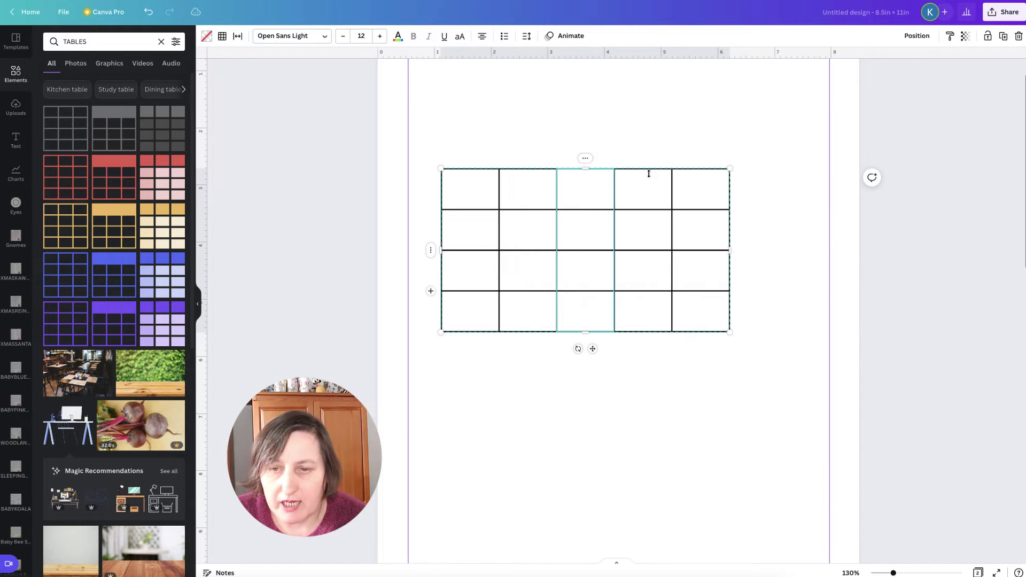
pyautogui.click(585, 158)
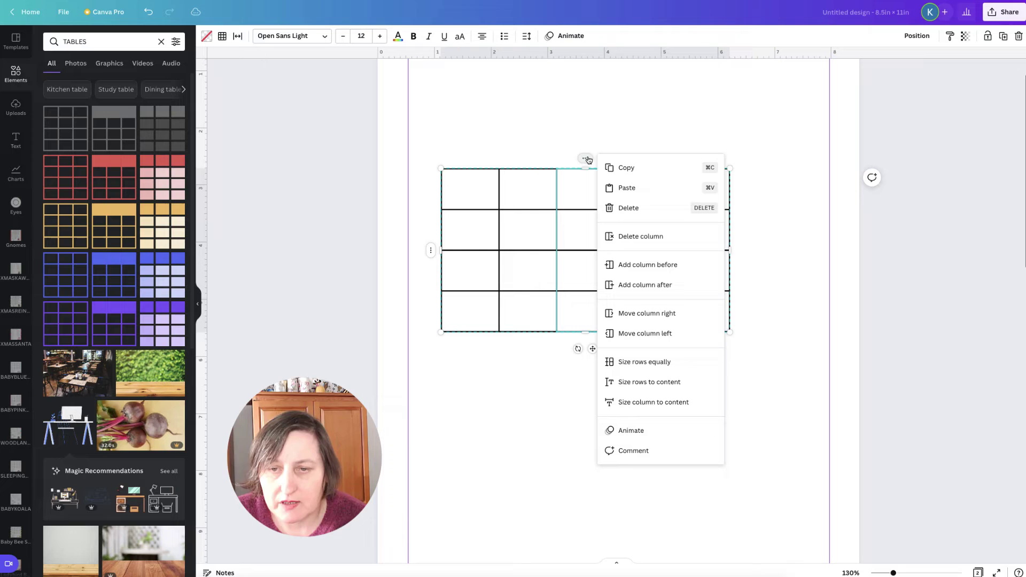
pyautogui.click(663, 285)
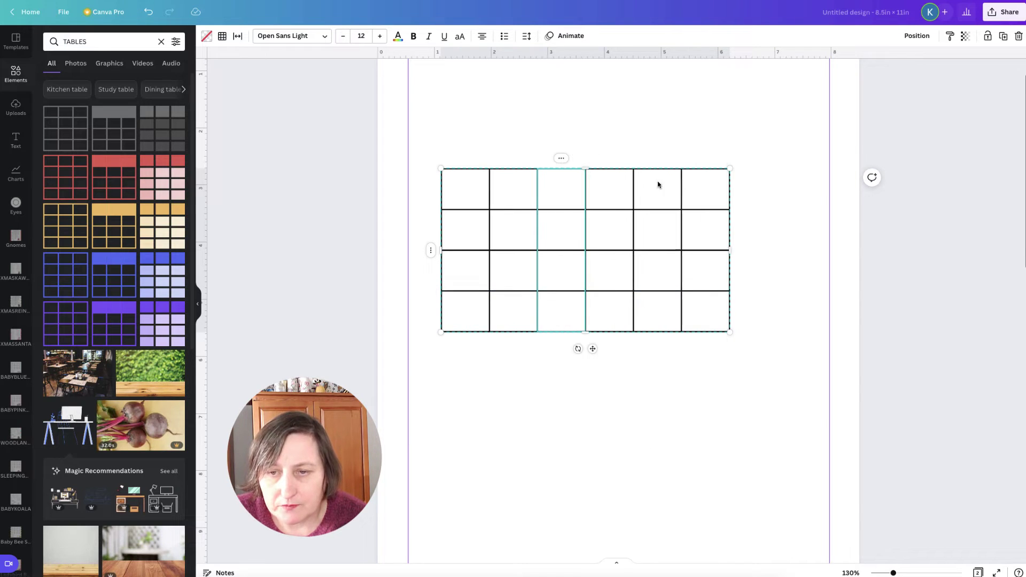
pyautogui.click(561, 159)
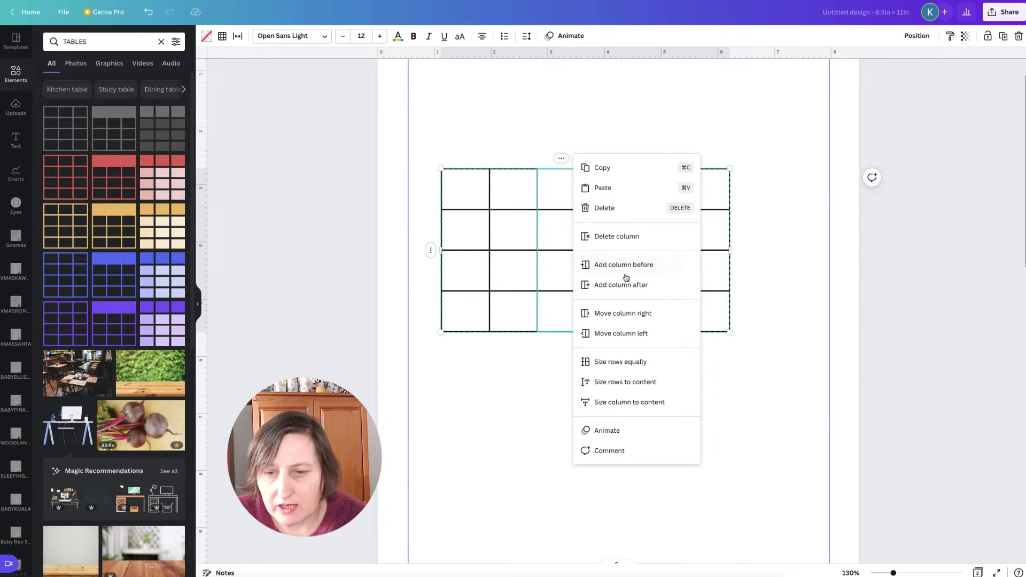
pyautogui.click(626, 290)
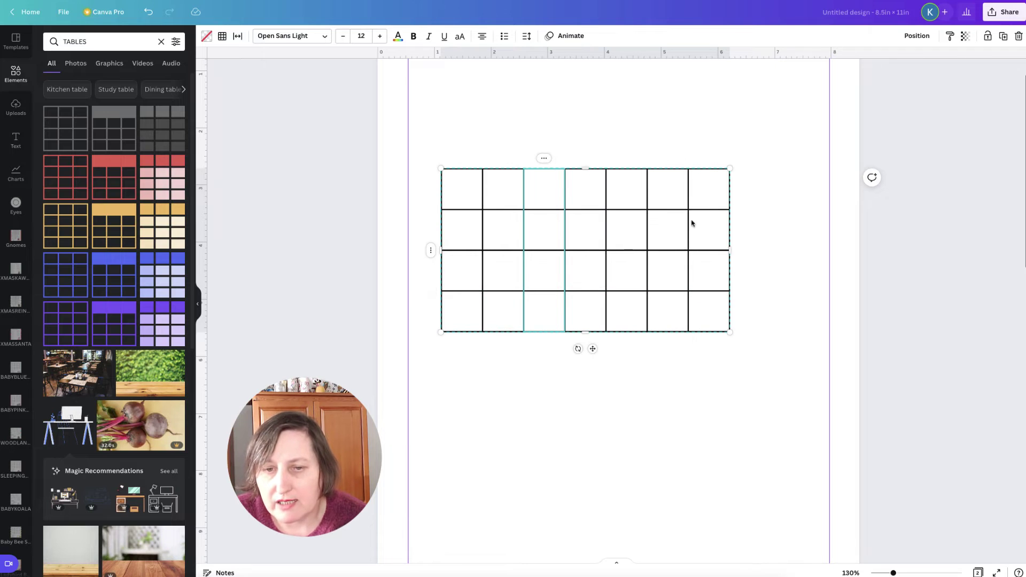
# Add two rows after the table's fourth row to make six rows.
pyautogui.click(430, 250)
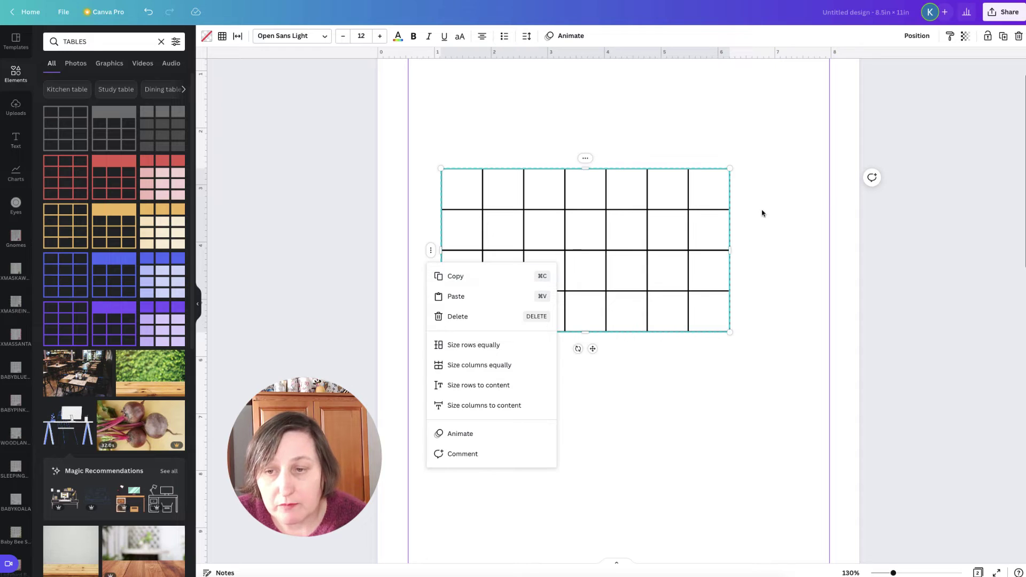
pyautogui.click(695, 241)
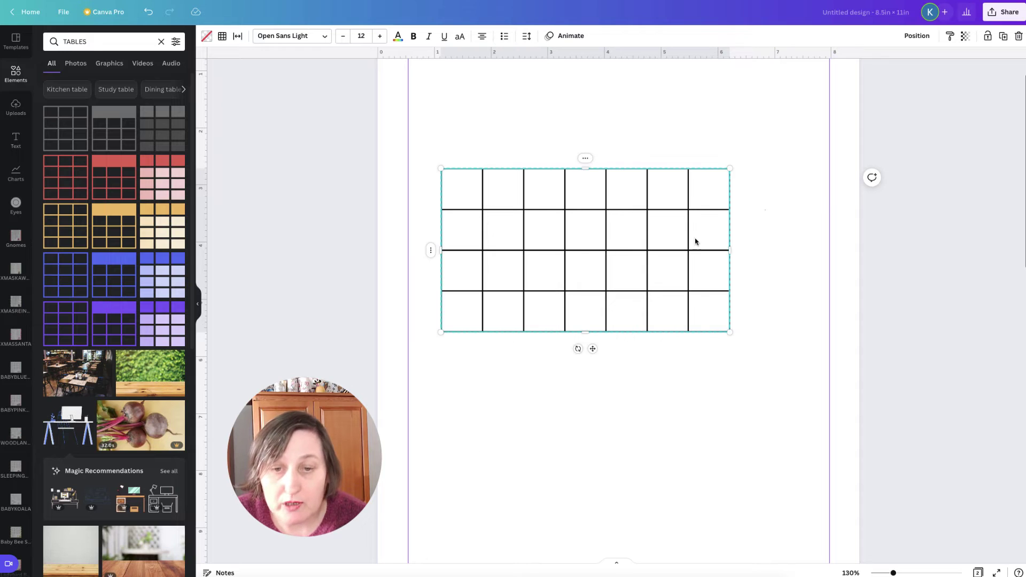
pyautogui.click(457, 320)
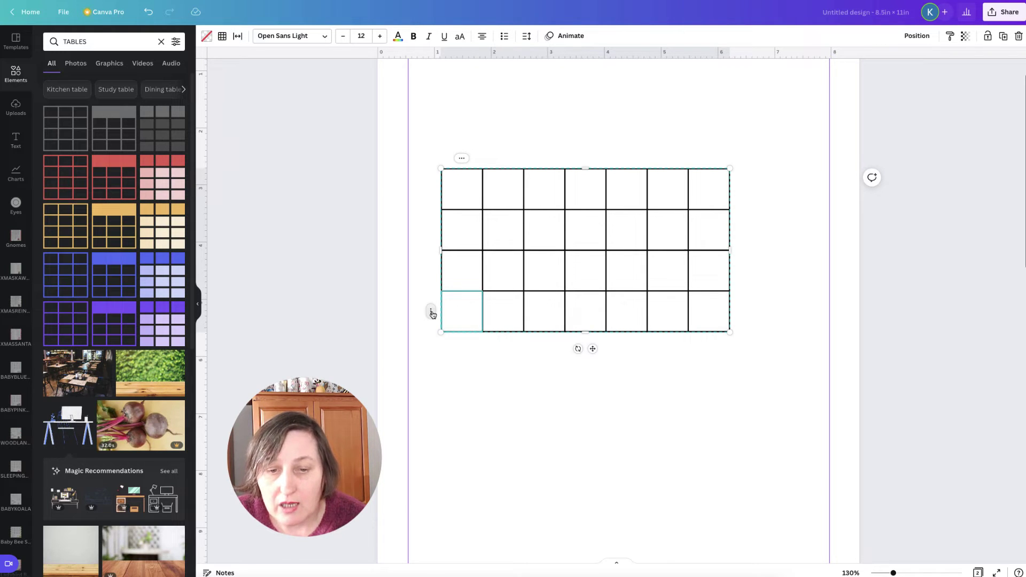
pyautogui.click(432, 313)
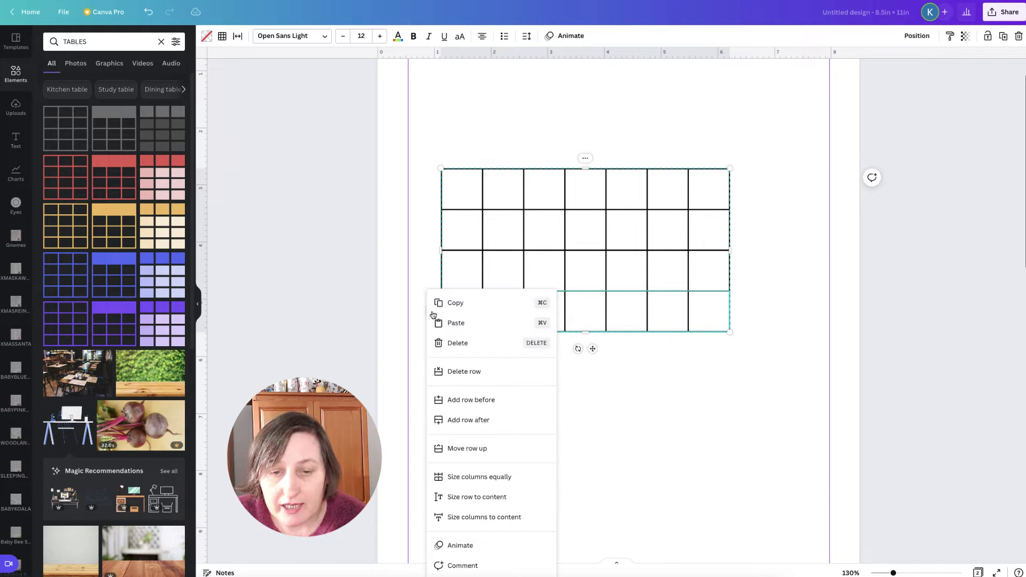
pyautogui.click(499, 424)
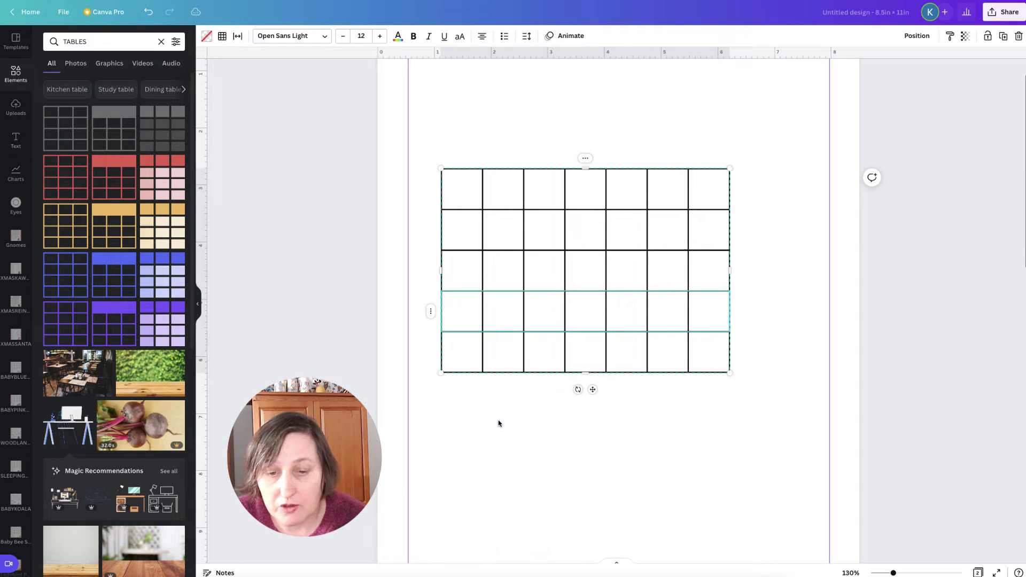
pyautogui.click(430, 312)
pyautogui.click(473, 400)
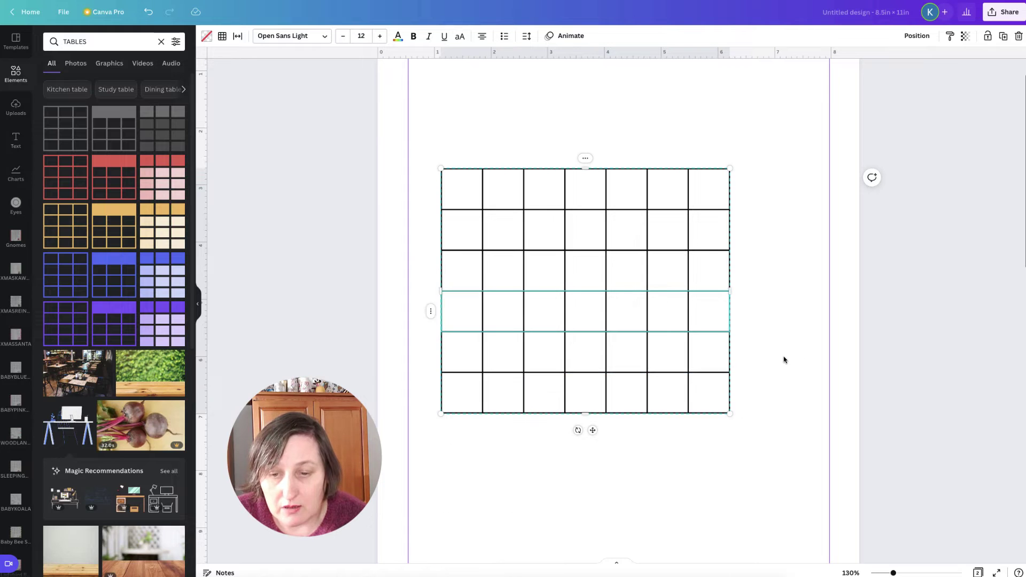
# Enlarge the seven-column table to about 7 in wide and 4.7 in high, between the side margins.
pyautogui.click(769, 337)
pyautogui.click(721, 409)
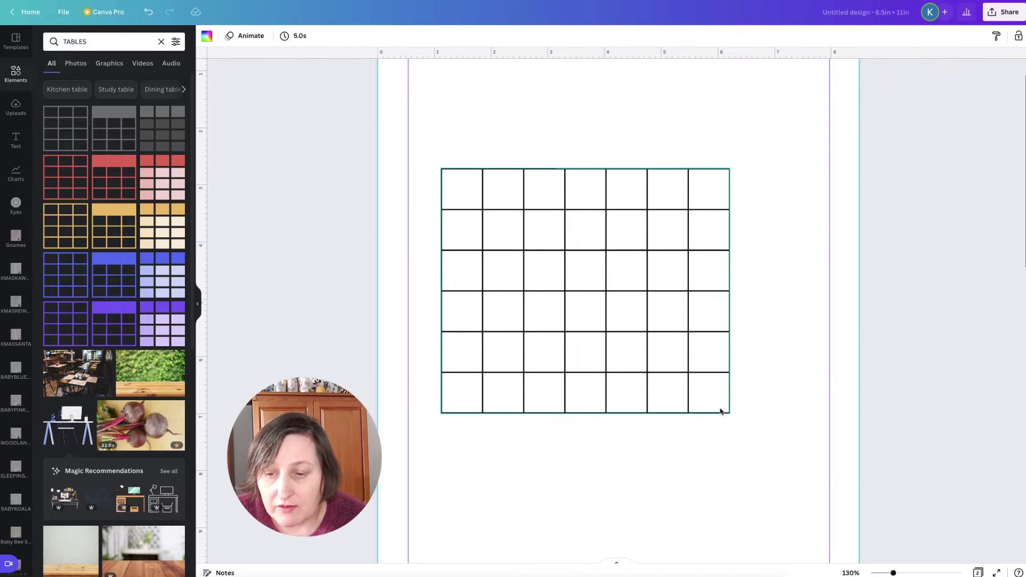
pyautogui.moveTo(731, 414); pyautogui.dragTo(823, 438)
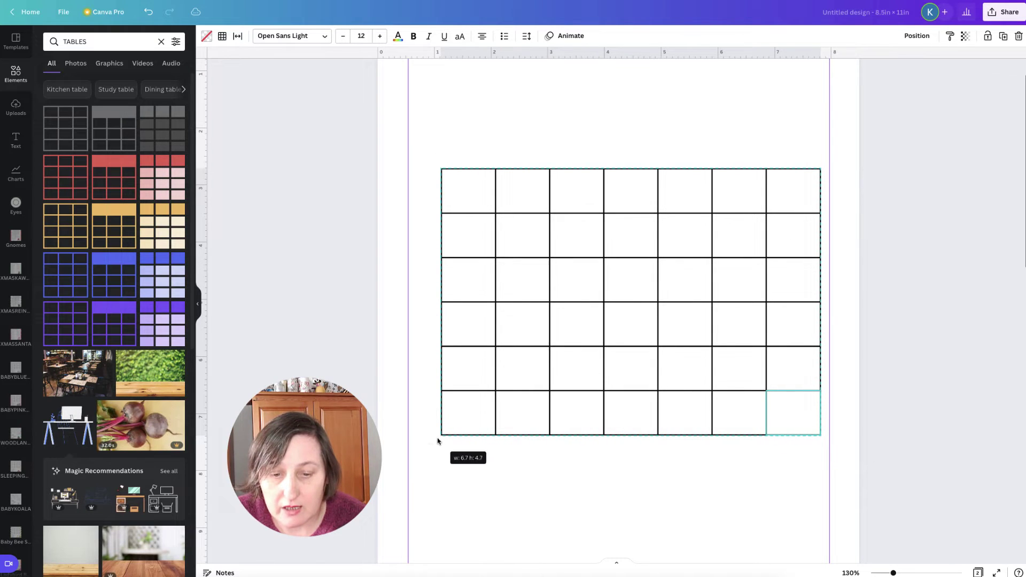
pyautogui.moveTo(440, 435); pyautogui.dragTo(426, 443)
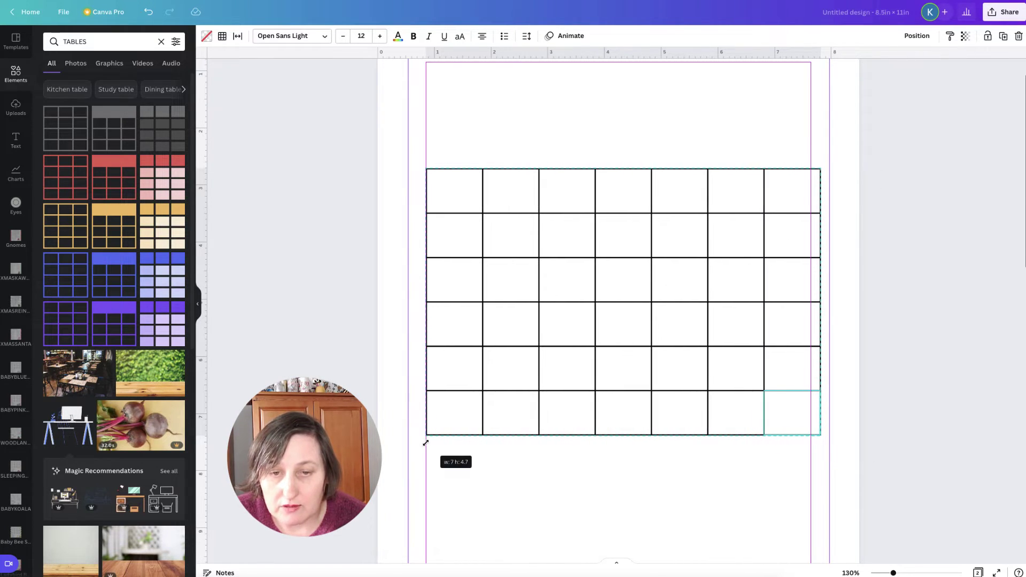
pyautogui.moveTo(493, 371); pyautogui.dragTo(493, 371)
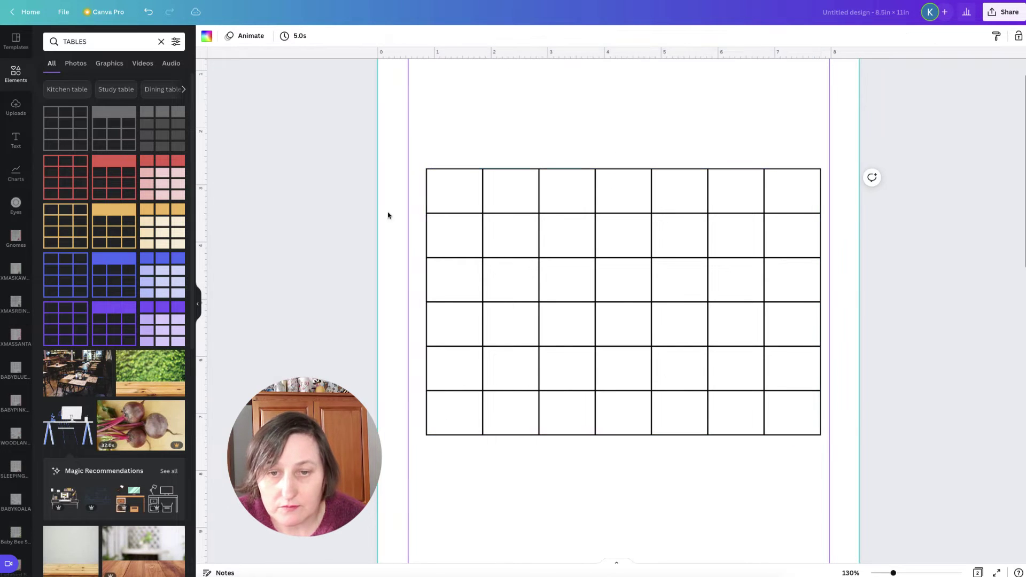
# Enter the weekday headings M, T, W, T, F, S and S across the table's first row.
pyautogui.click(447, 198)
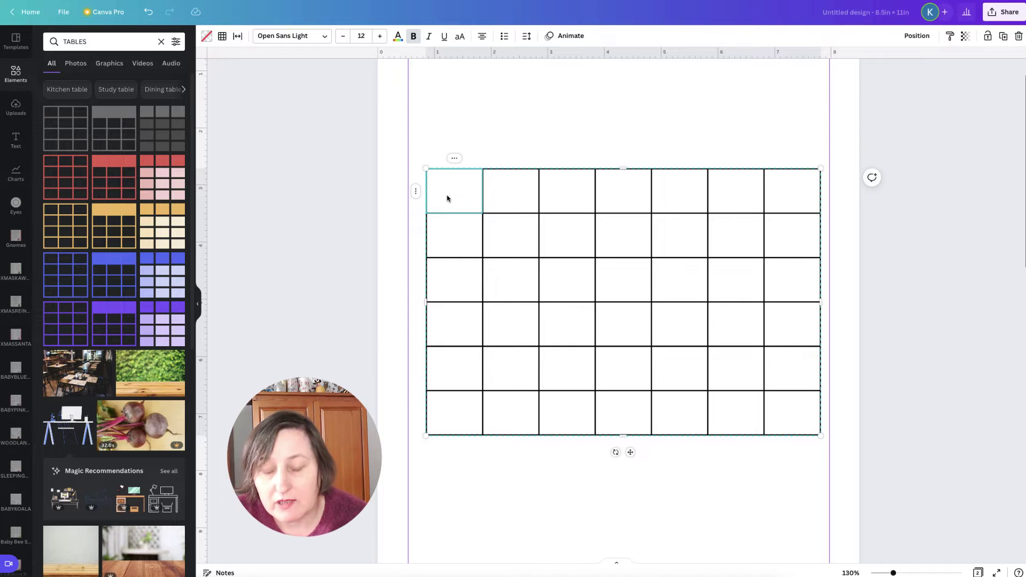
pyautogui.write('M')
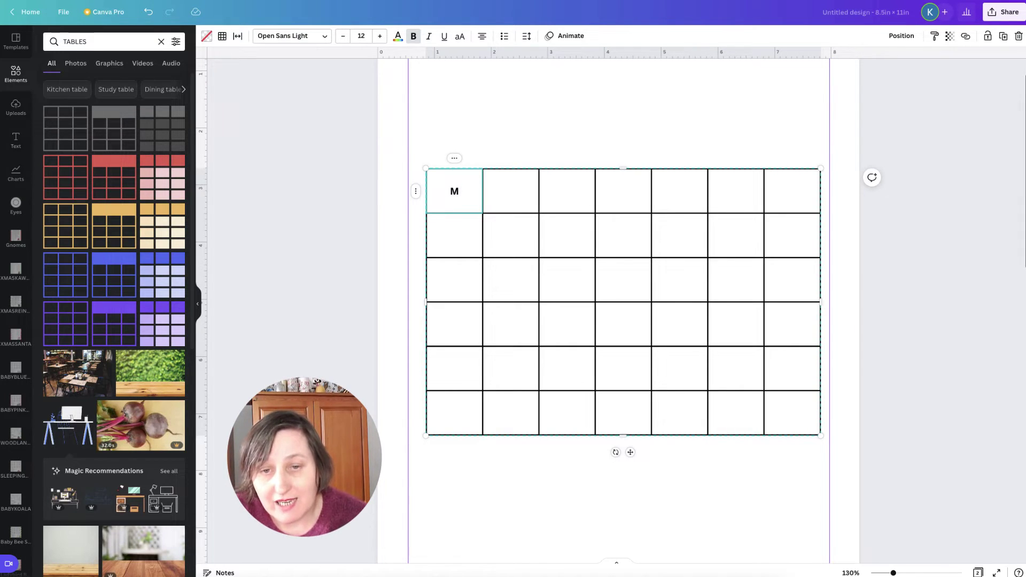
pyautogui.click(510, 191)
pyautogui.write('T')
pyautogui.press('Tab')
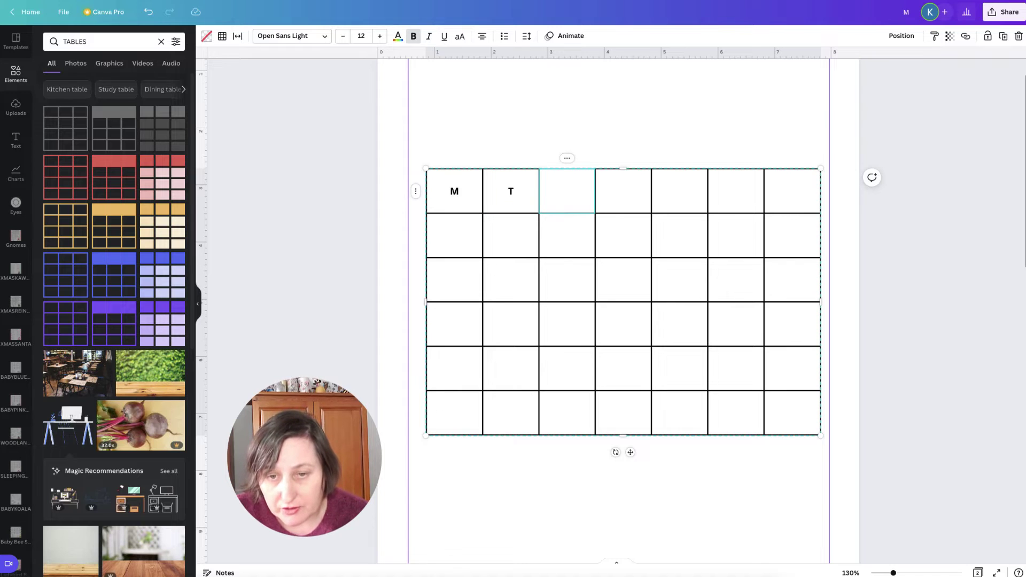
pyautogui.write('W')
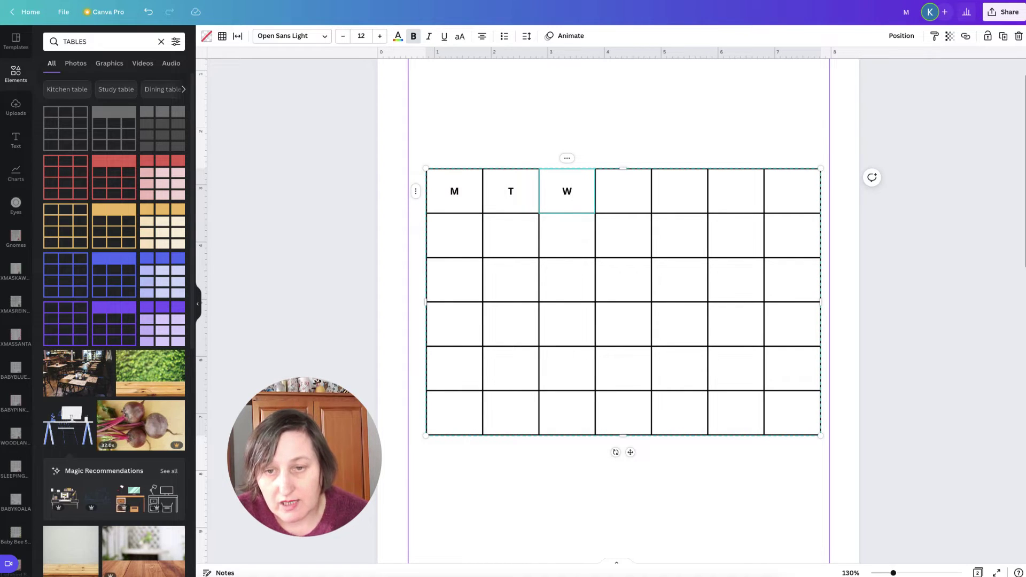
pyautogui.press('Tab')
pyautogui.press('Tab')
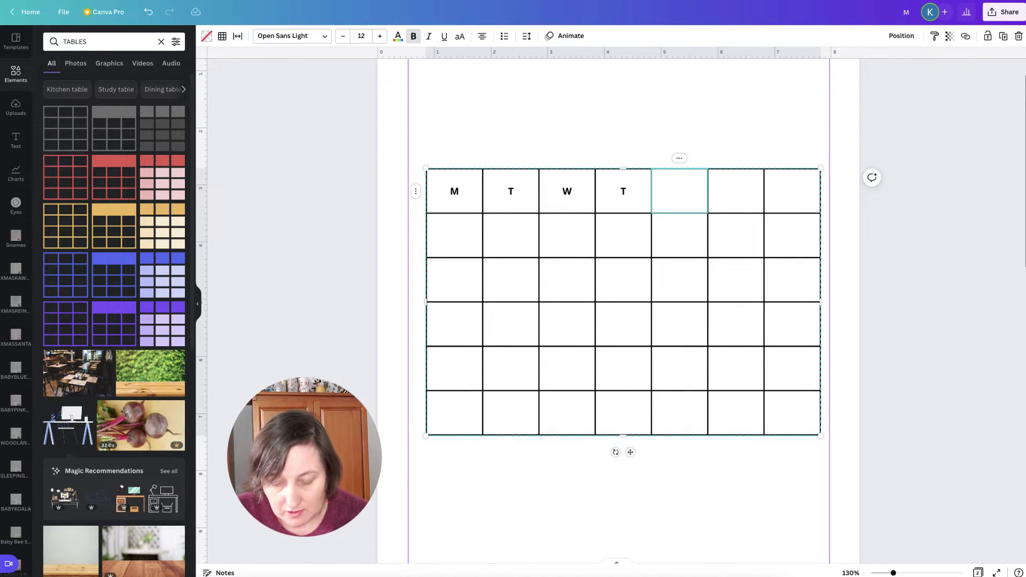
pyautogui.write('S')
pyautogui.press('BackSpace')
pyautogui.write('F')
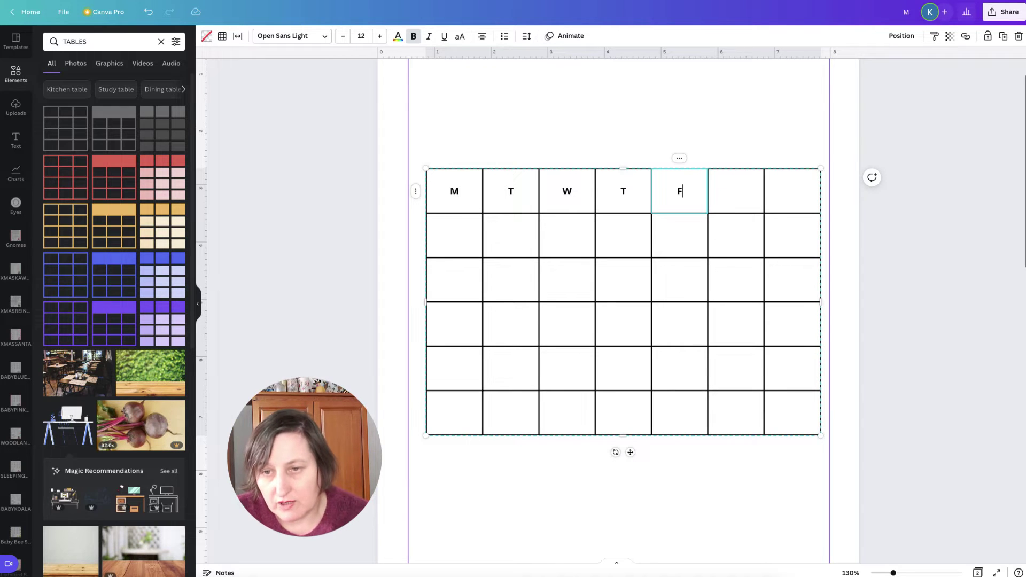
pyautogui.press('Tab')
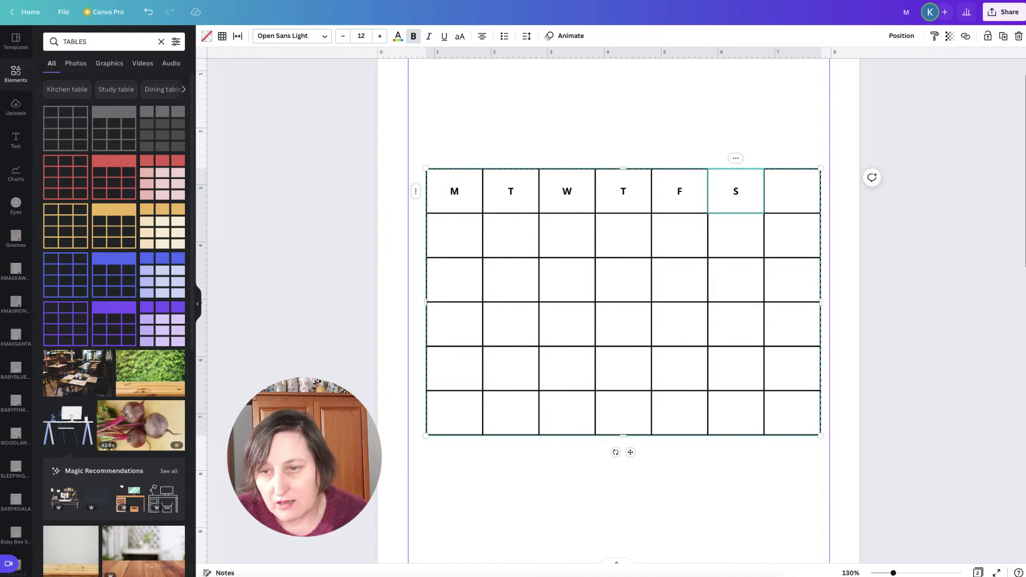
pyautogui.press('Tab')
pyautogui.click(996, 141)
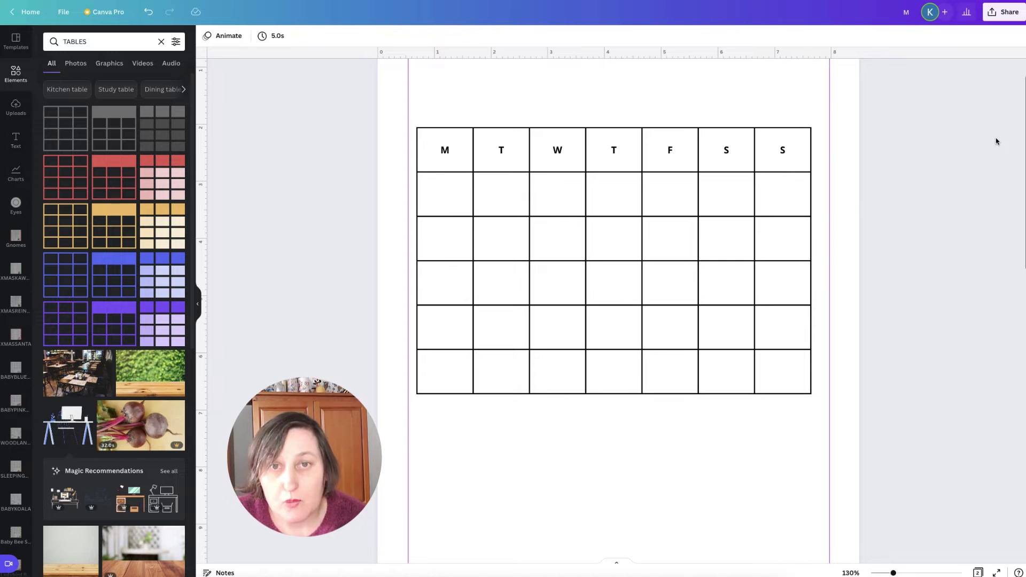
# Enter the dates 1 to 29 in consecutive cells, starting under the second S in the row below the headings.
pyautogui.click(784, 194)
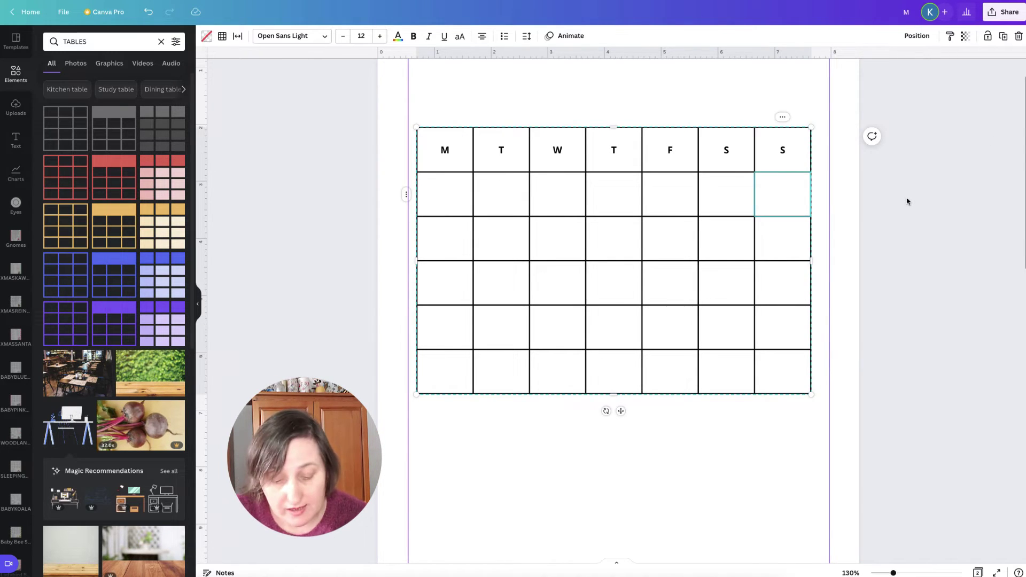
pyautogui.write('1')
pyautogui.click(445, 238)
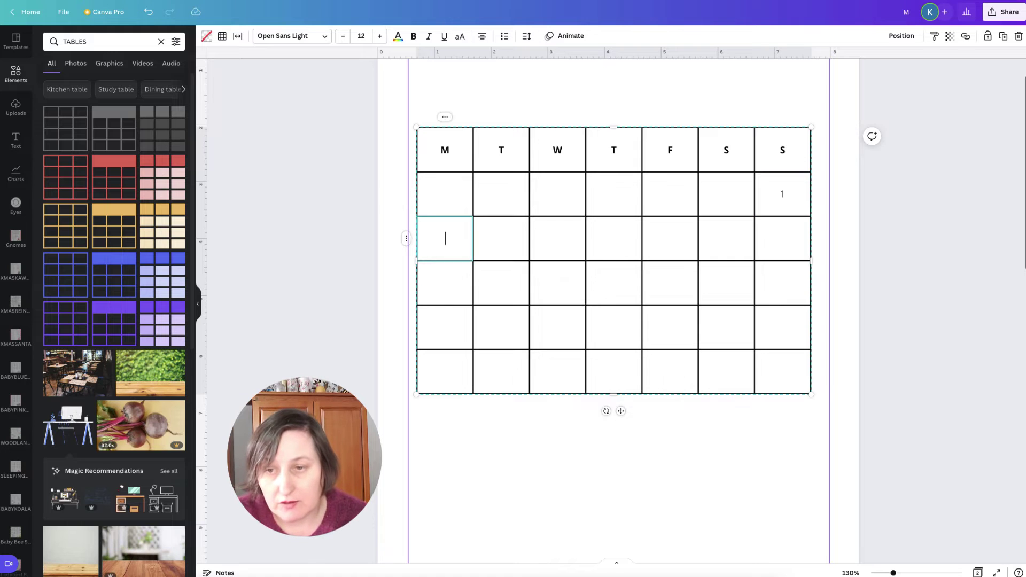
pyautogui.click(501, 238)
pyautogui.write('3')
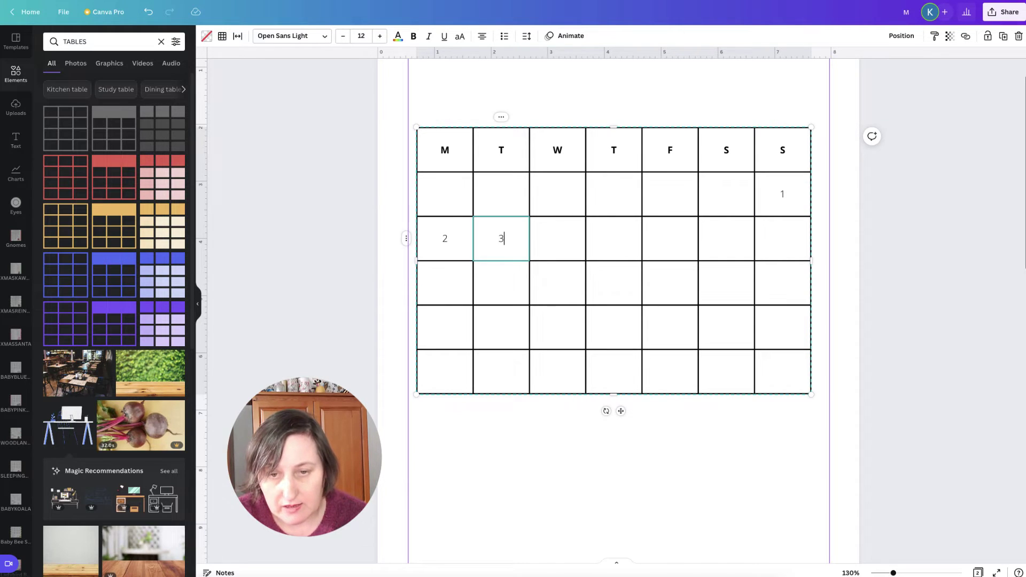
pyautogui.write('\t4\t5\t6')
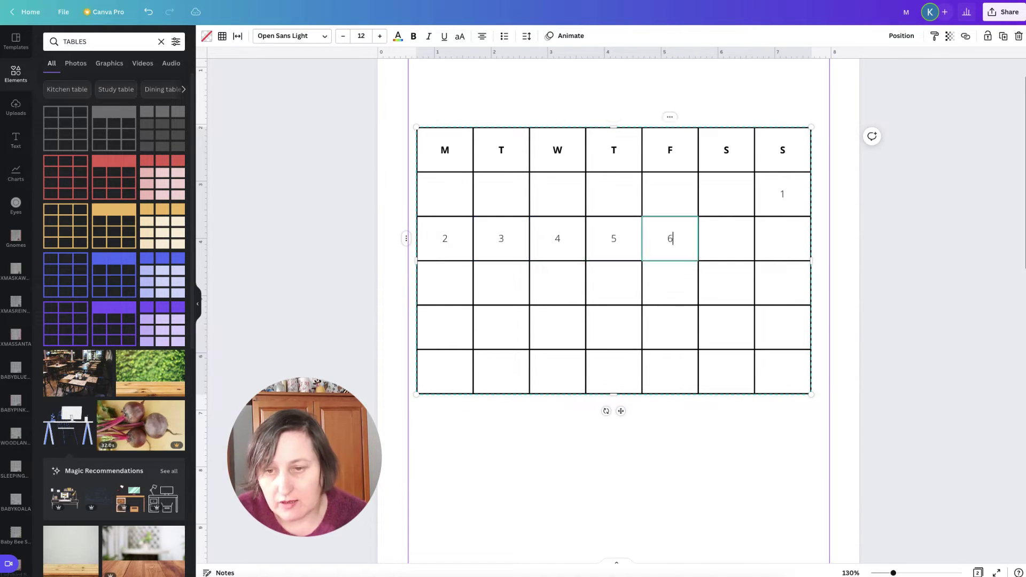
pyautogui.write('\t7\t8\t9\t10\t11\t12\t13\t14\t1')
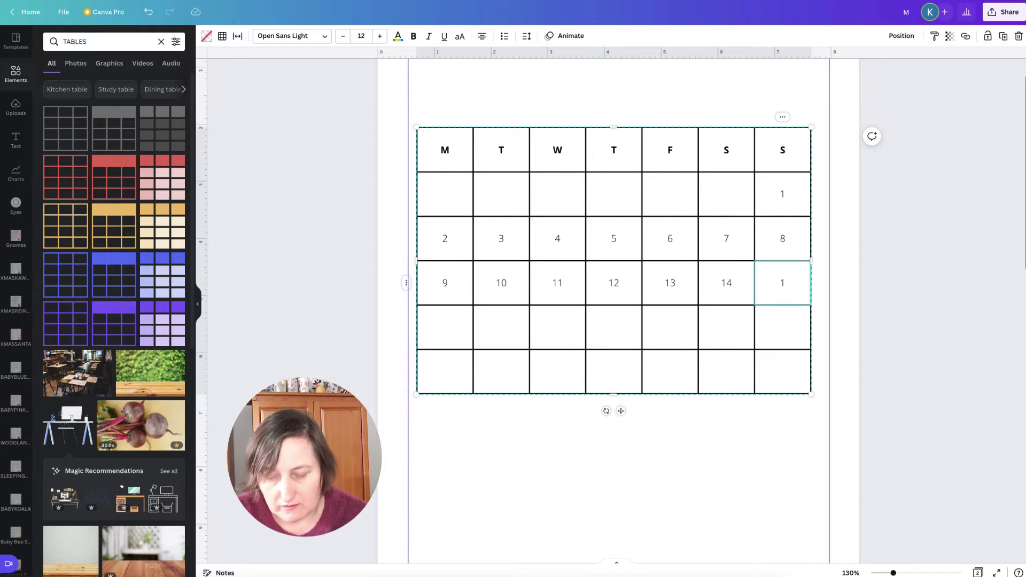
pyautogui.write('5\t16\t17\t18\t19\t20\t21\t22\t23\t24\t25\t26\t27\t28\t')
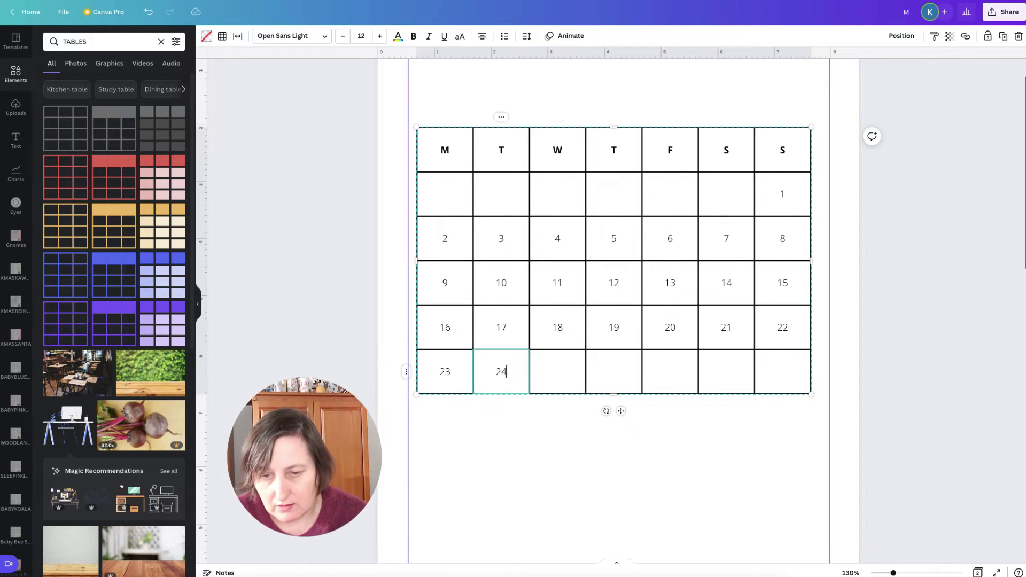
pyautogui.write('29')
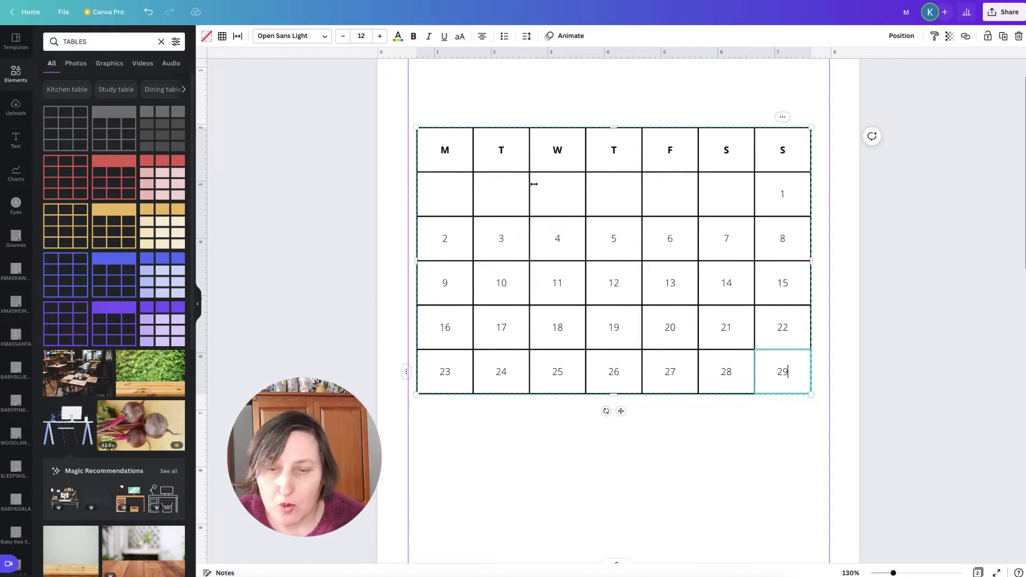
# Enter 30 and 31 in the first two cells of the row directly below the weekday headings.
pyautogui.moveTo(533, 184)
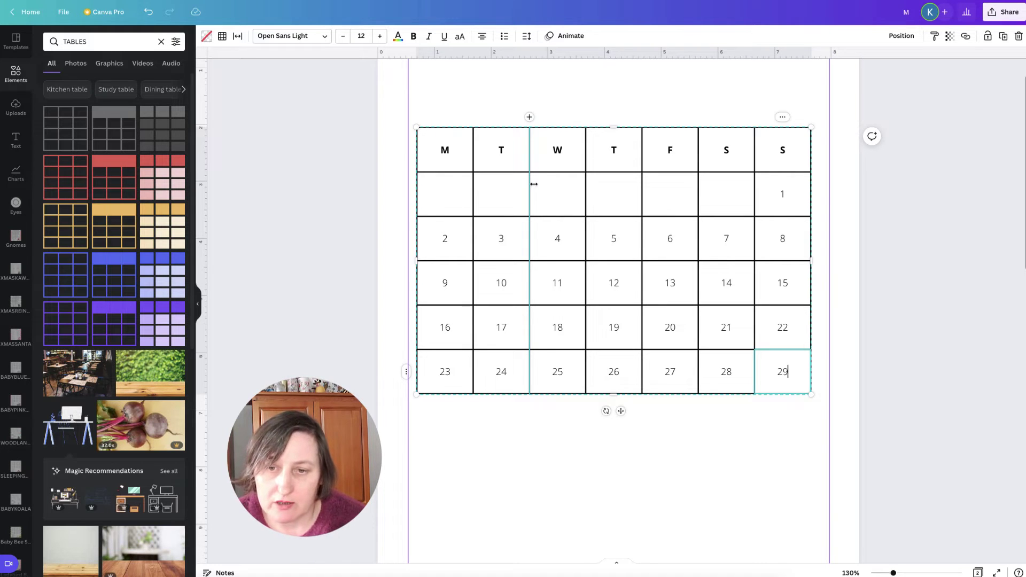
pyautogui.moveTo(732, 170)
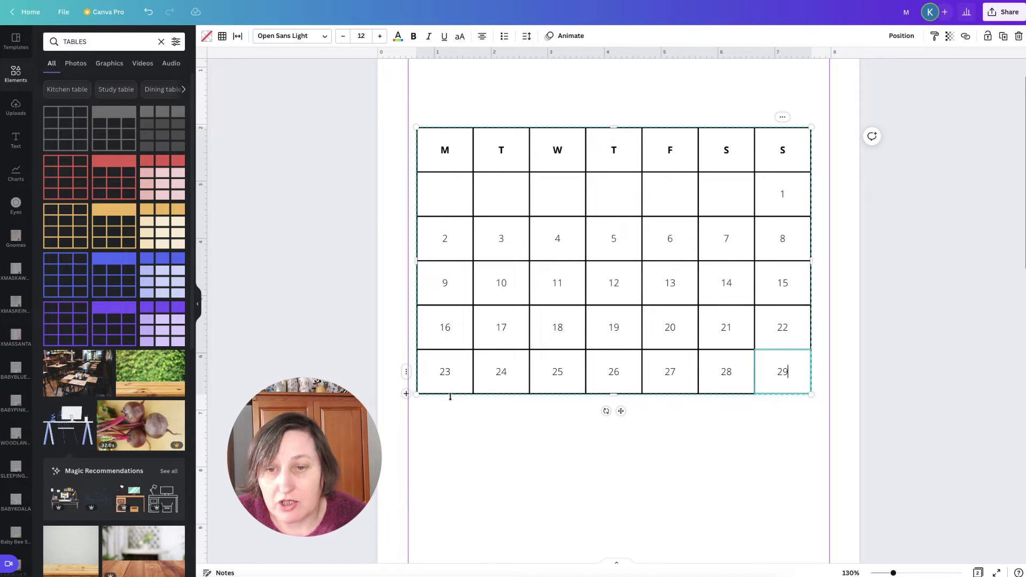
pyautogui.click(457, 195)
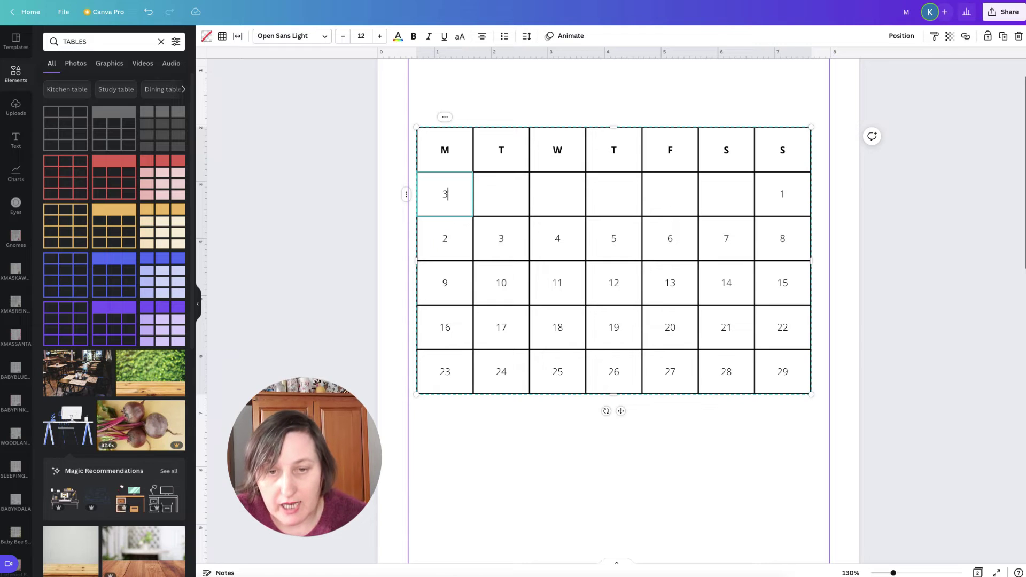
pyautogui.write('3-')
pyautogui.press('Tab')
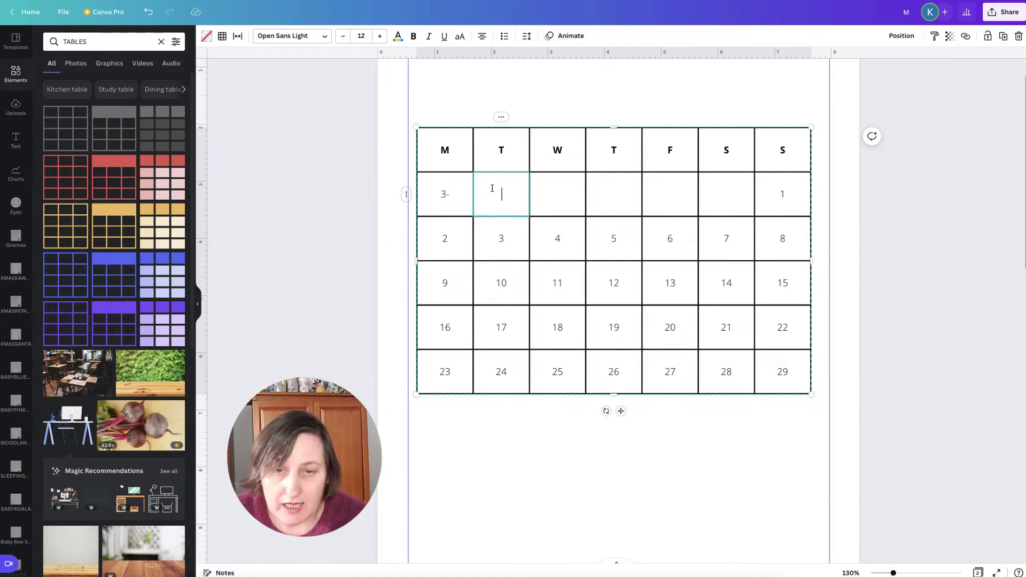
pyautogui.click(460, 200)
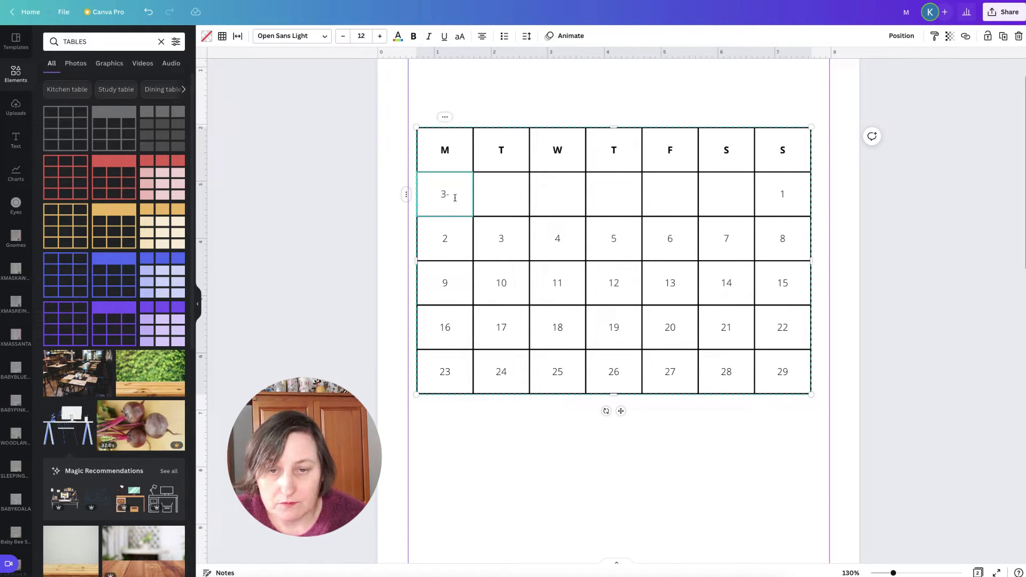
pyautogui.doubleClick(455, 198)
pyautogui.write('30')
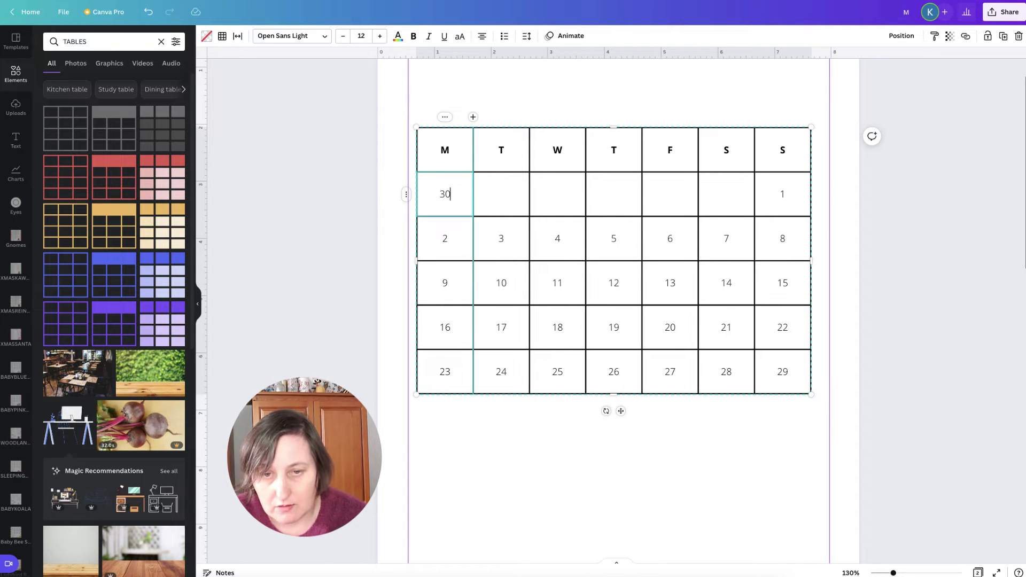
pyautogui.press('Tab')
pyautogui.write('31')
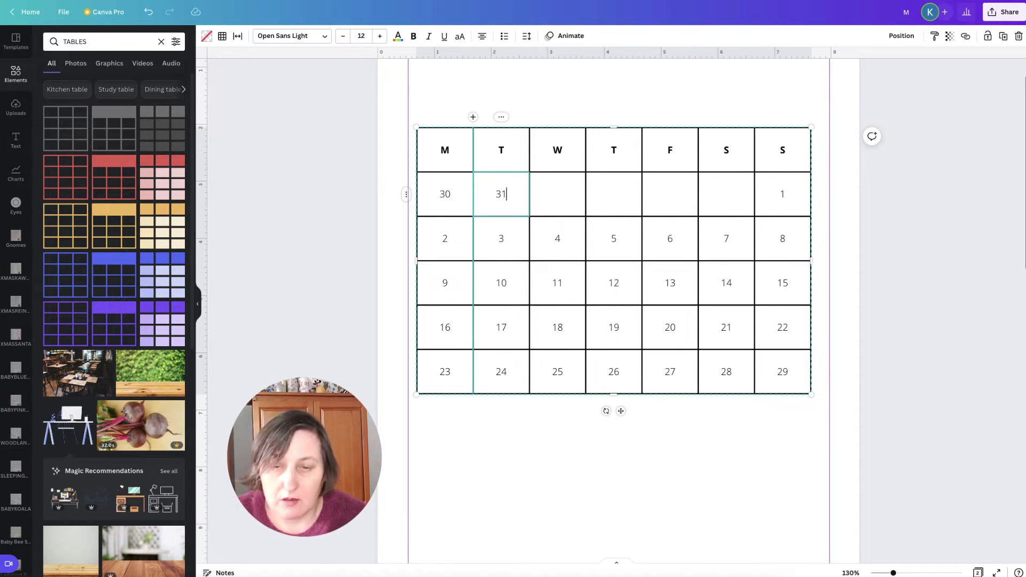
pyautogui.click(907, 214)
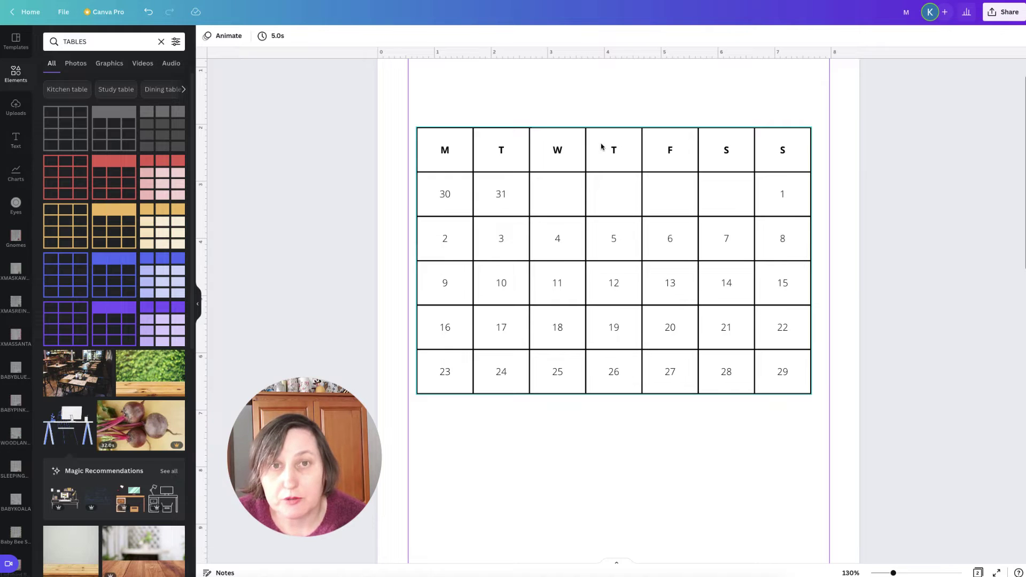
pyautogui.click(439, 385)
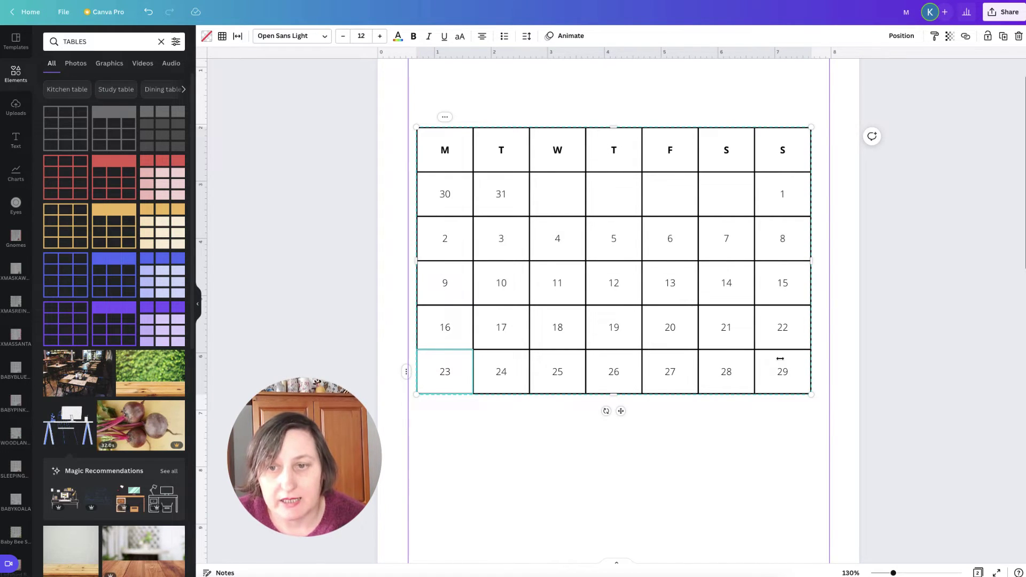
pyautogui.click(858, 299)
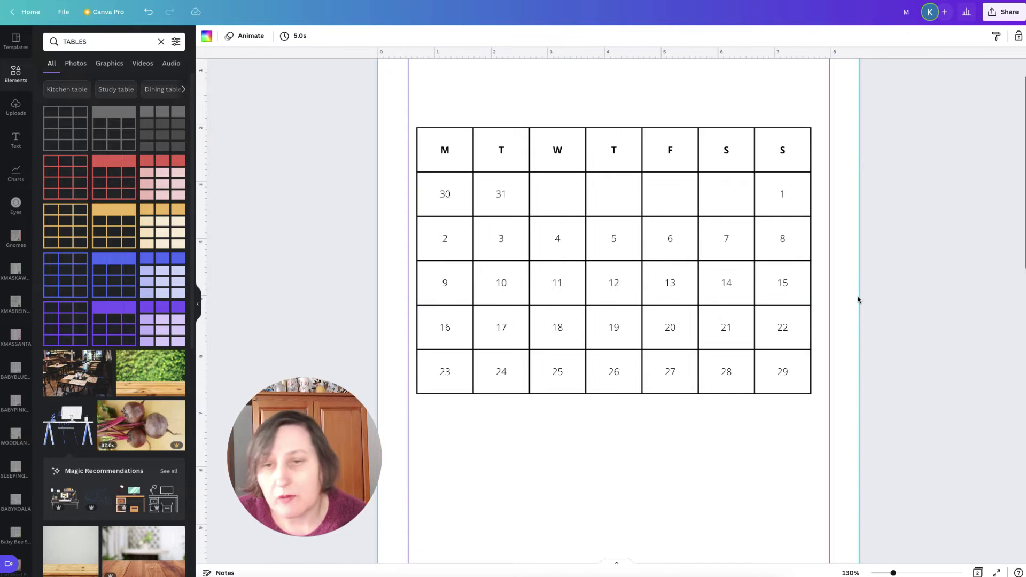
# Format all seven weekday headings in the Alice font at size 19.
pyautogui.click(449, 155)
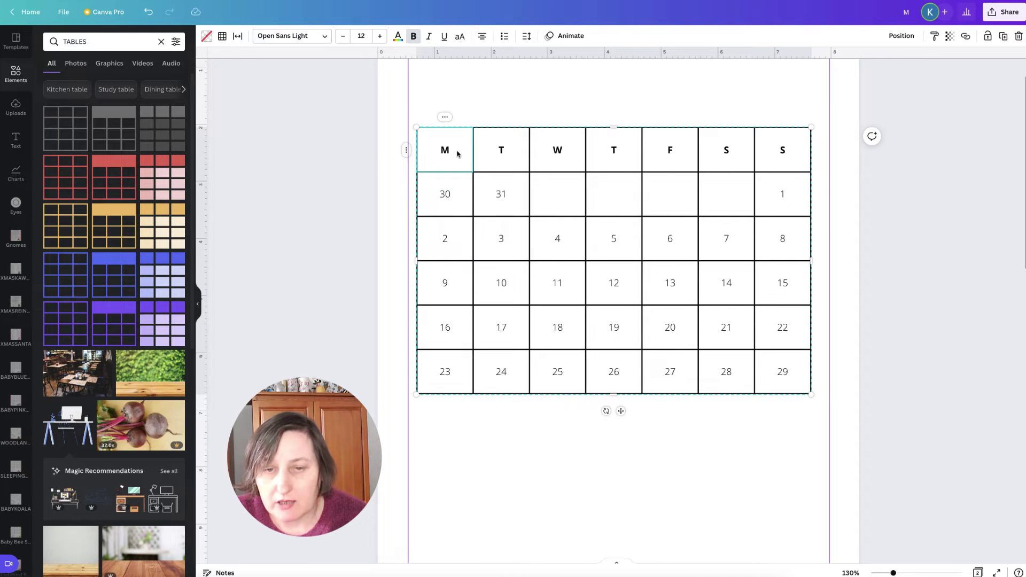
pyautogui.keyDown('shift'); pyautogui.click(774, 147); pyautogui.keyUp('shift')
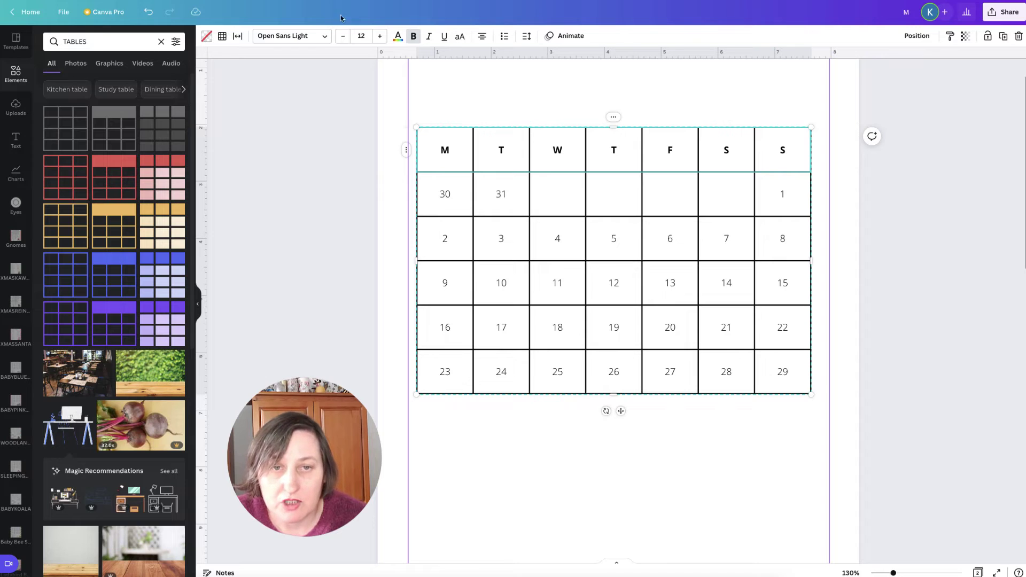
pyautogui.click(284, 38)
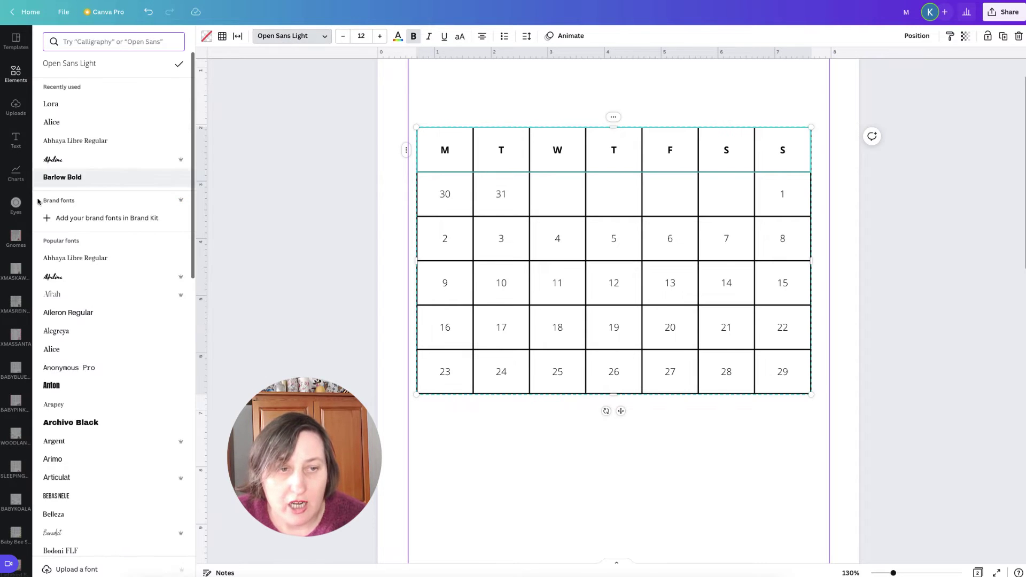
pyautogui.click(59, 122)
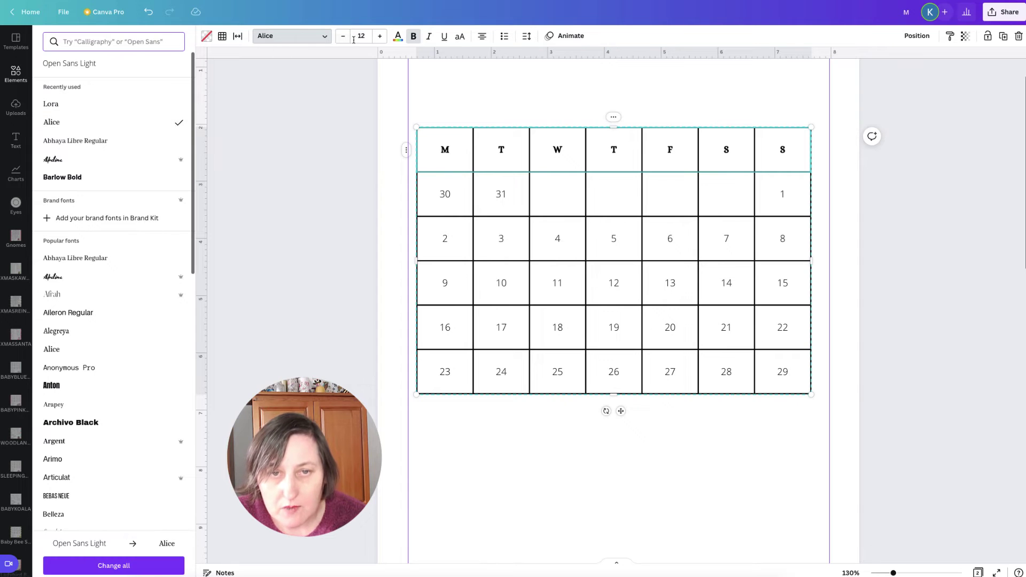
pyautogui.click(380, 36)
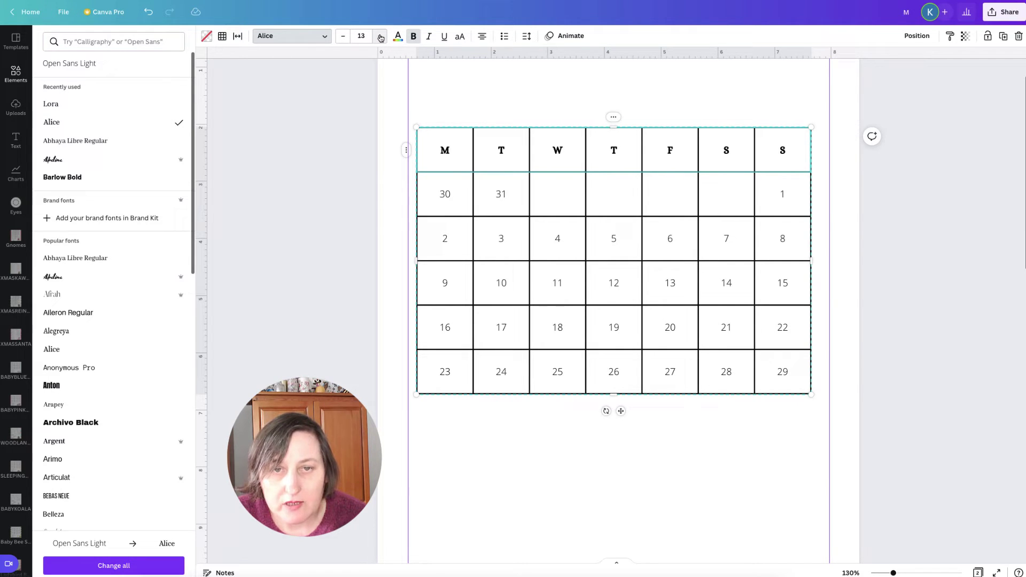
pyautogui.click(380, 36)
pyautogui.click(380, 36)
pyautogui.click(380, 37)
pyautogui.click(380, 36)
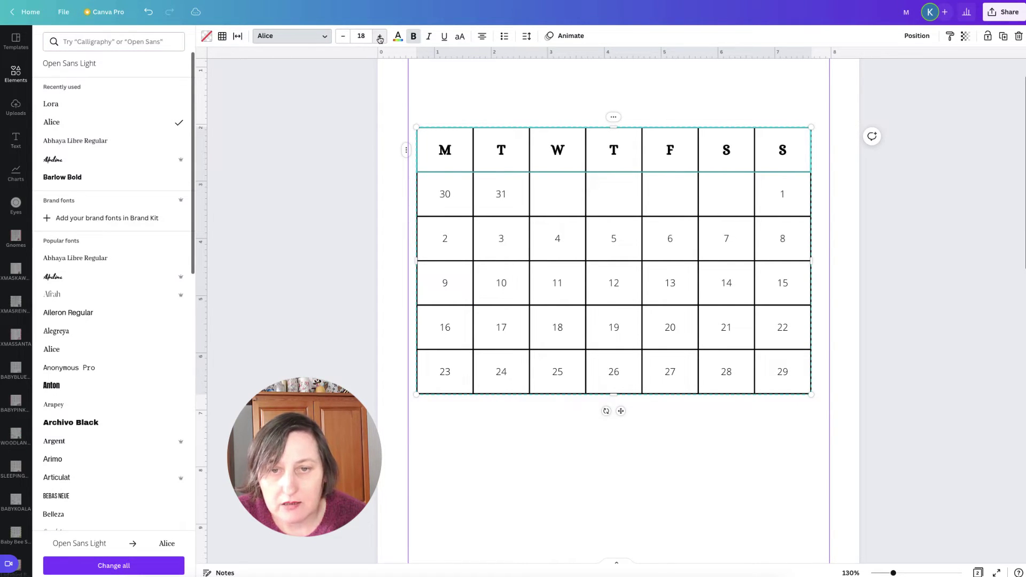
pyautogui.click(380, 37)
pyautogui.click(379, 36)
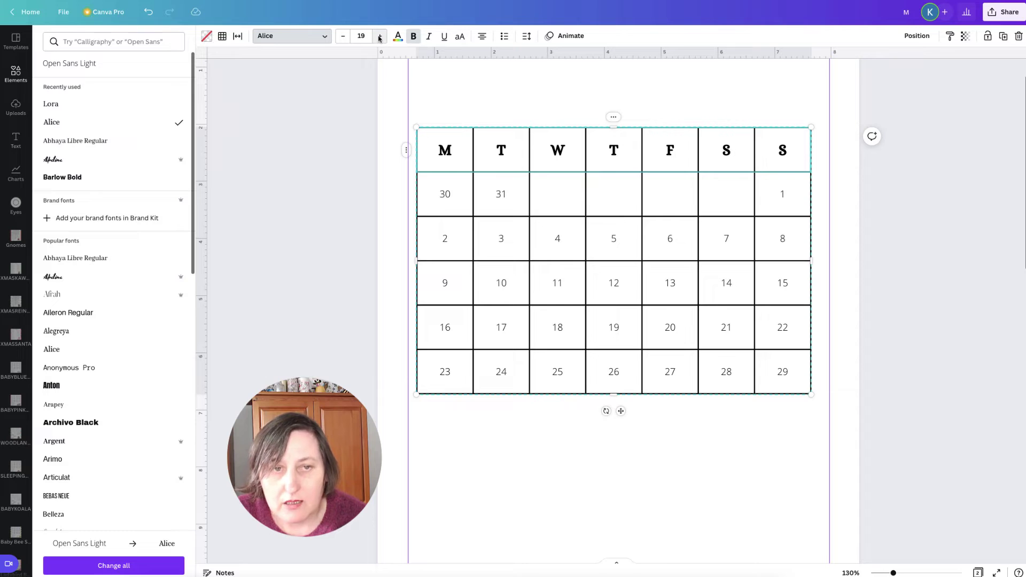
# Fill the weekday heading row with the custom blue #1F94B8.
pyautogui.click(206, 38)
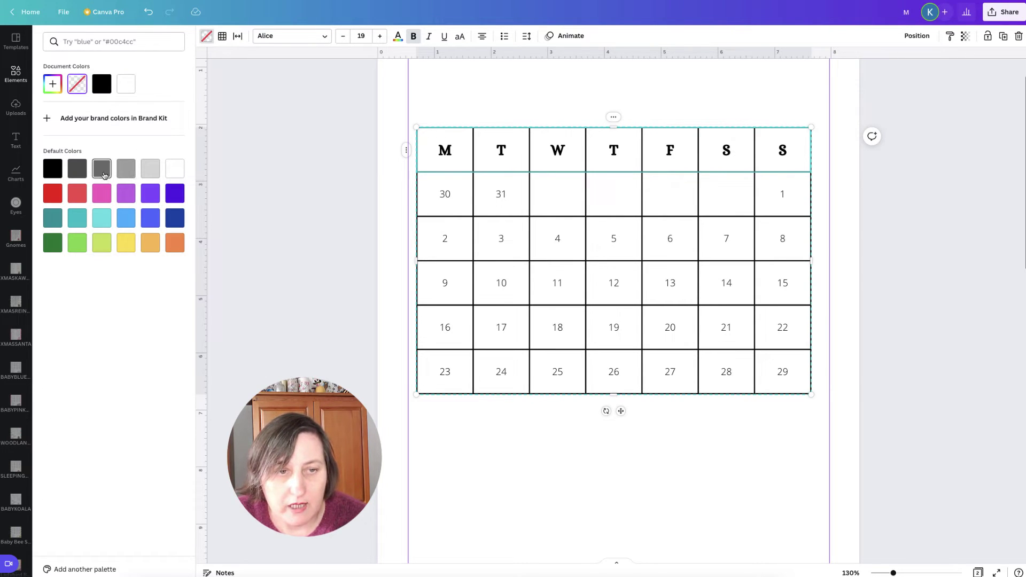
pyautogui.click(101, 200)
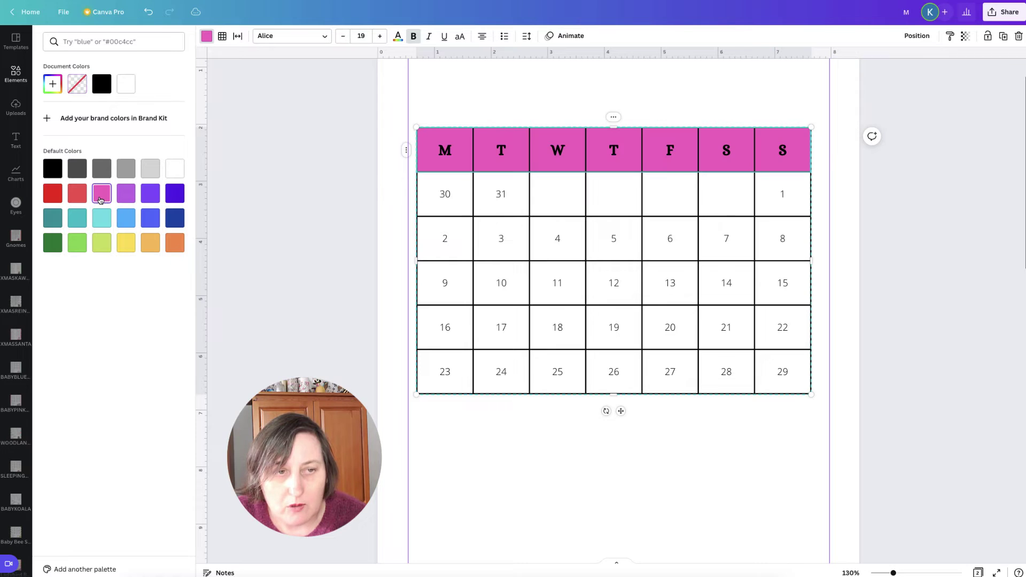
pyautogui.click(52, 86)
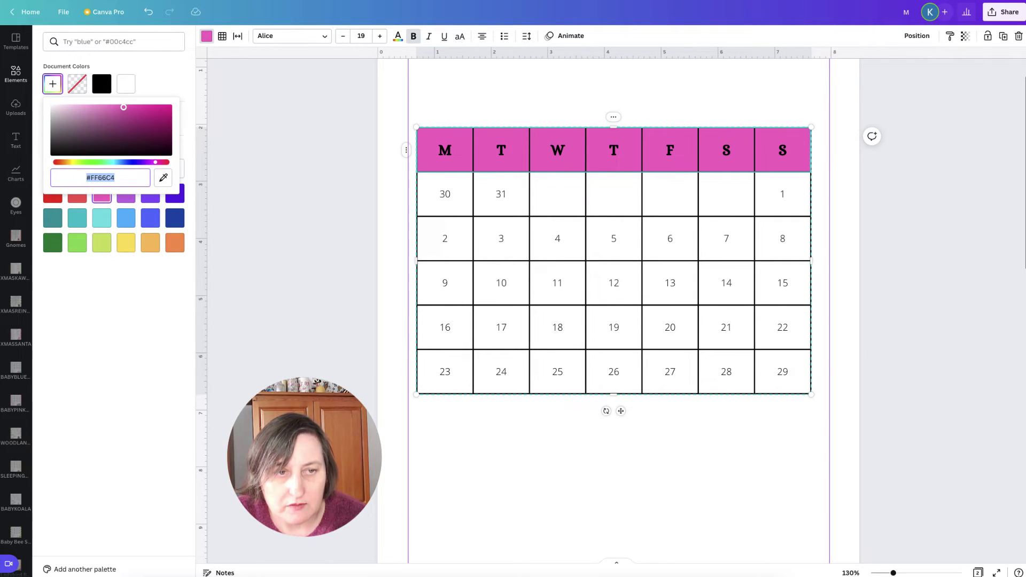
pyautogui.moveTo(123, 108); pyautogui.dragTo(152, 119)
pyautogui.moveTo(155, 162); pyautogui.dragTo(116, 165)
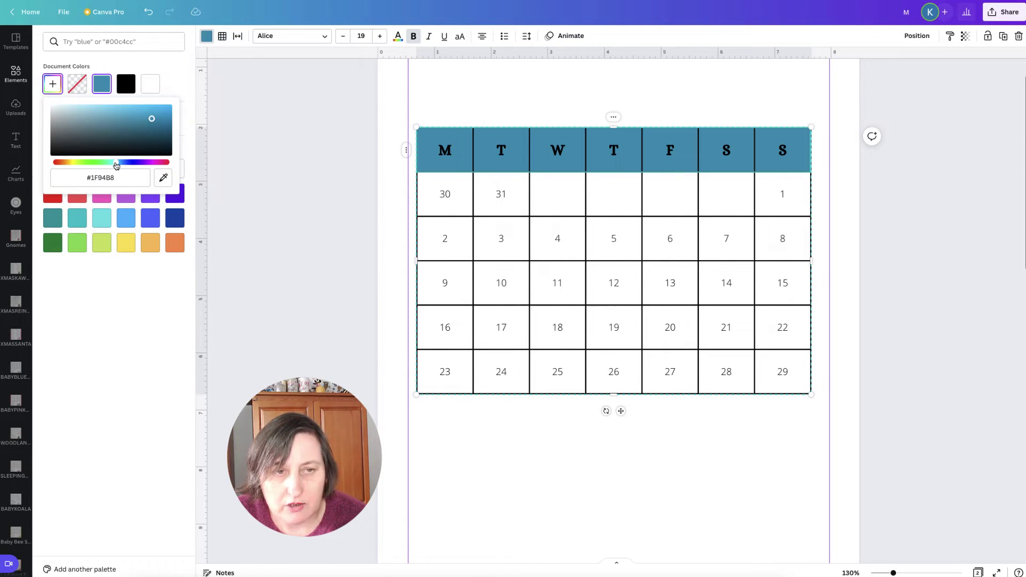
pyautogui.click(241, 91)
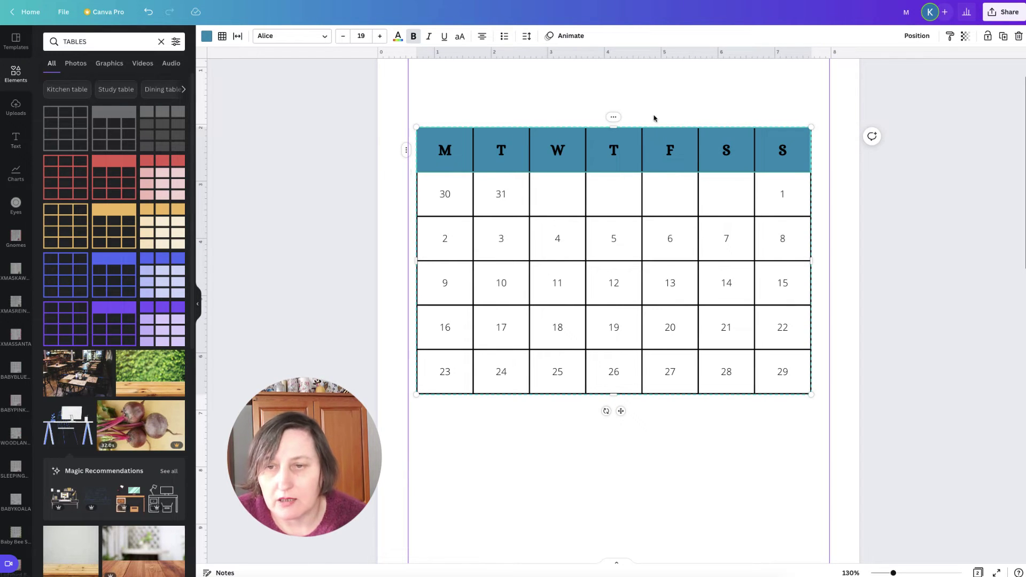
pyautogui.click(706, 108)
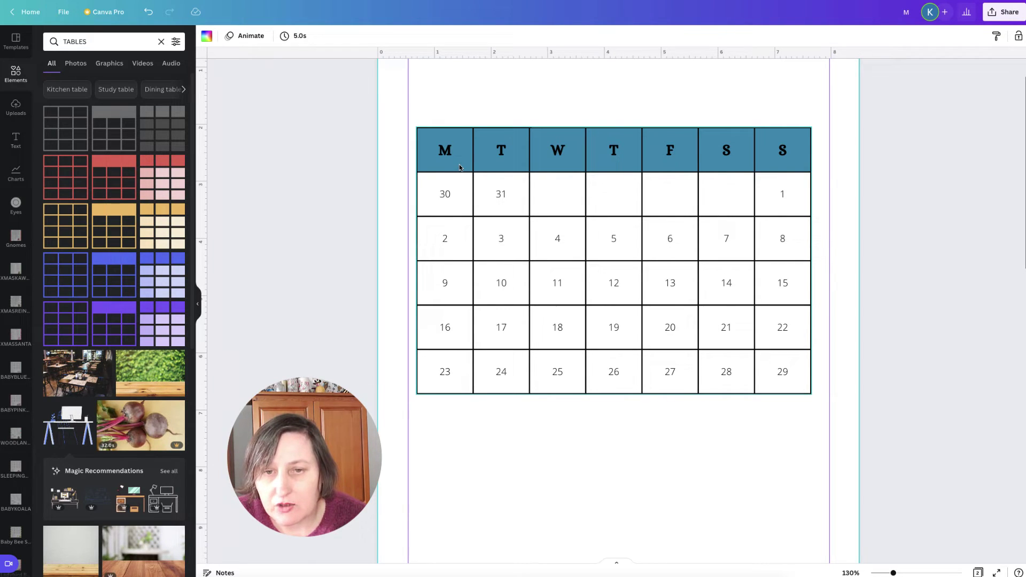
# Change the second weekday heading to Tuesday and size its column to the content.
pyautogui.doubleClick(507, 153)
pyautogui.write('Tue')
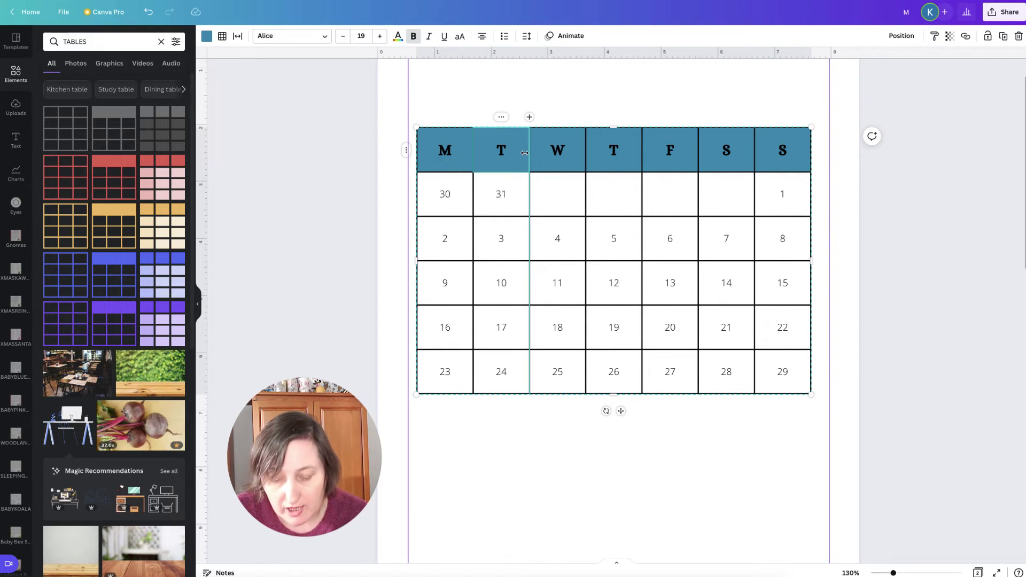
pyautogui.write('sday')
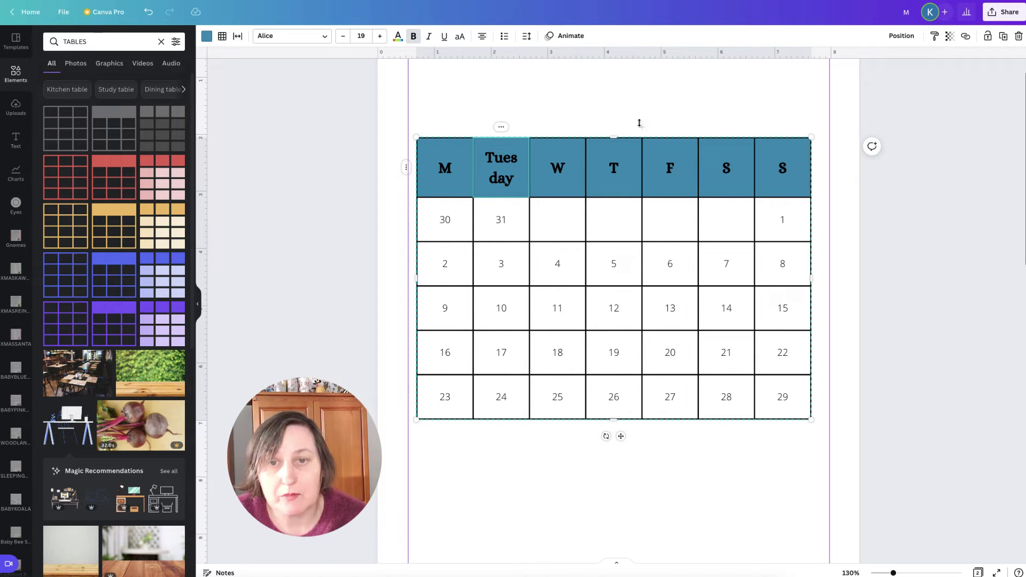
pyautogui.click(502, 129)
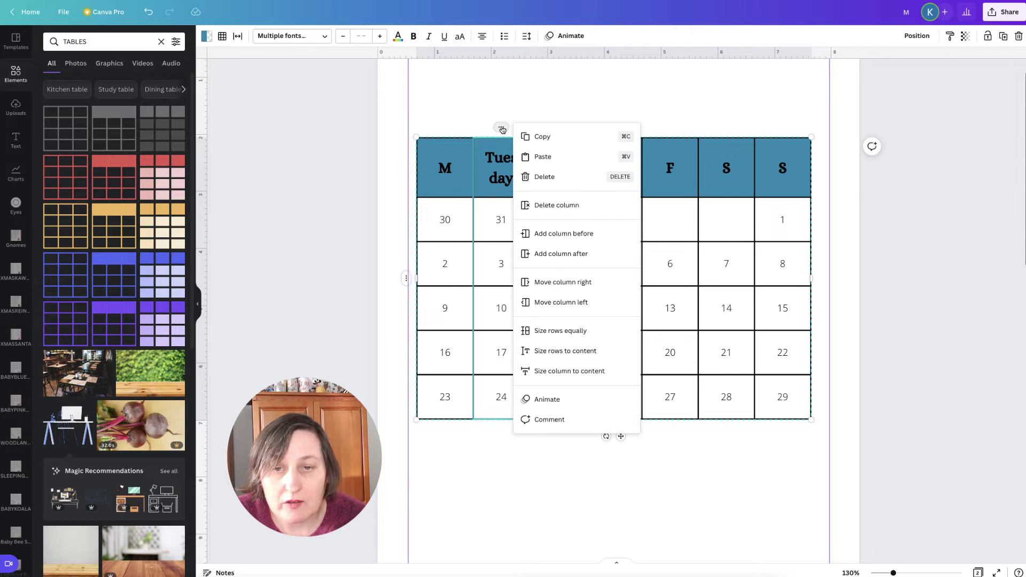
pyautogui.click(568, 373)
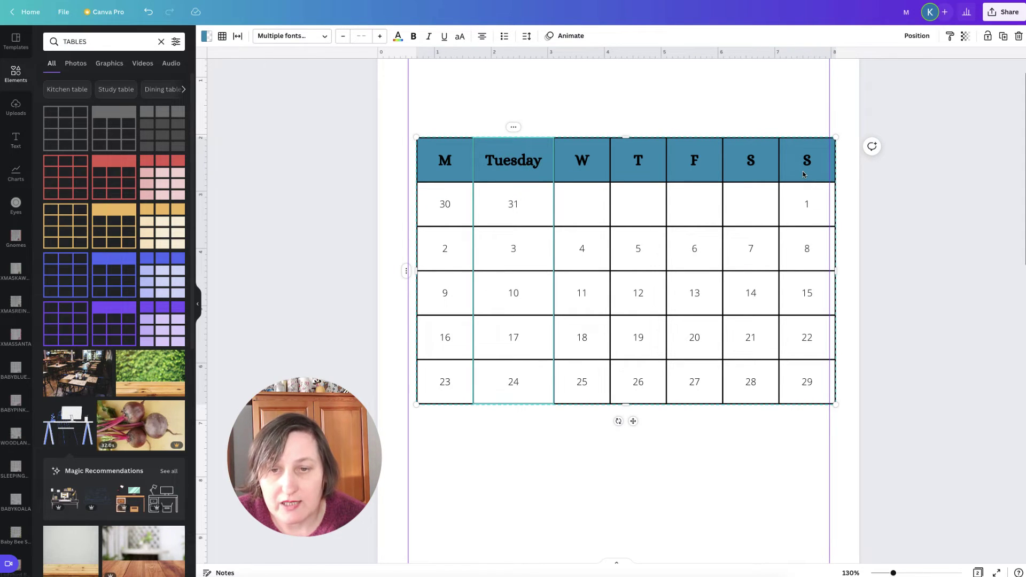
# Replace the Tuesday heading with the single letter T.
pyautogui.click(536, 164)
pyautogui.doubleClick(539, 161)
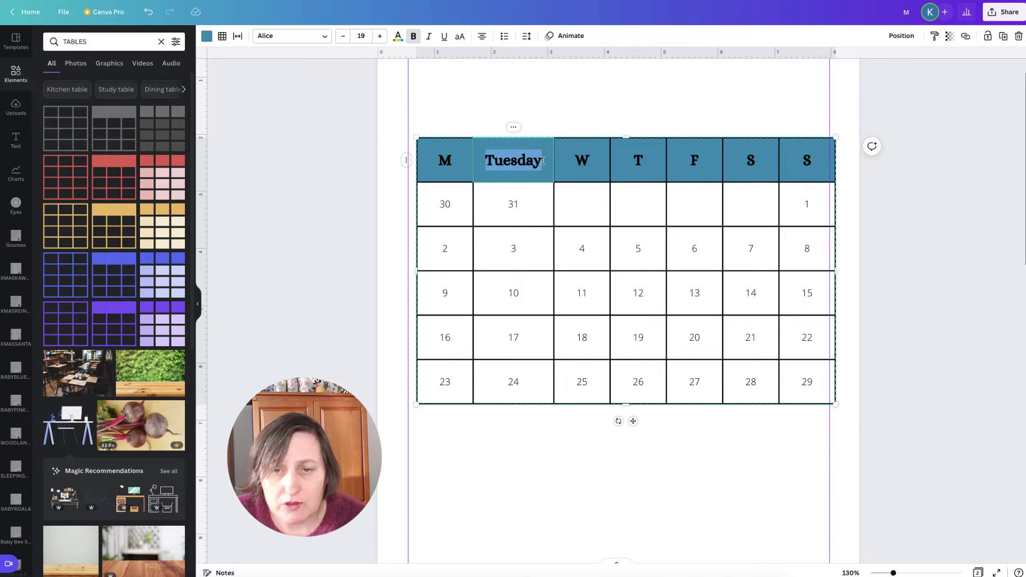
pyautogui.write('T')
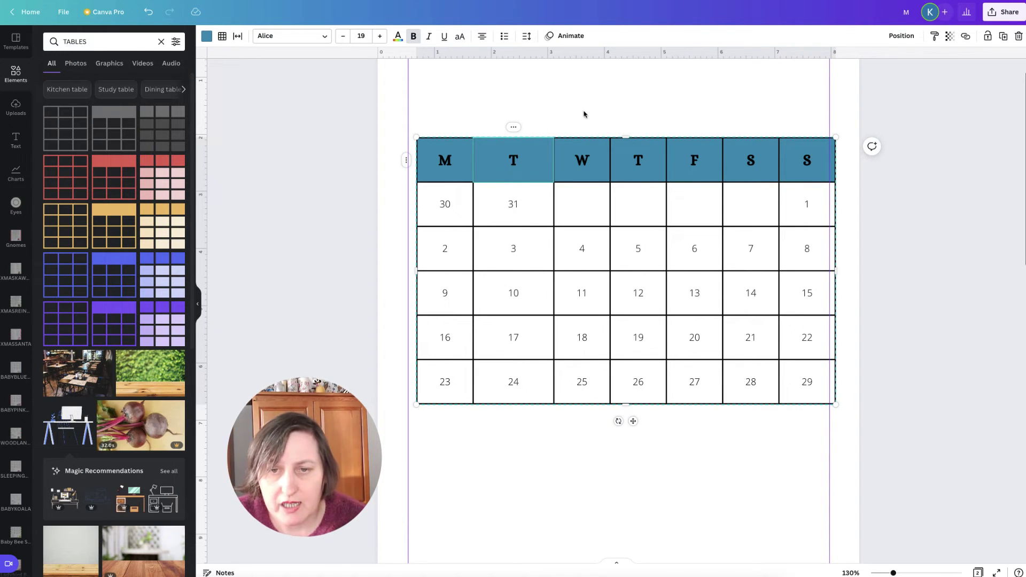
pyautogui.click(388, 133)
# Select every cell of the calendar and size its columns equally.
pyautogui.click(447, 158)
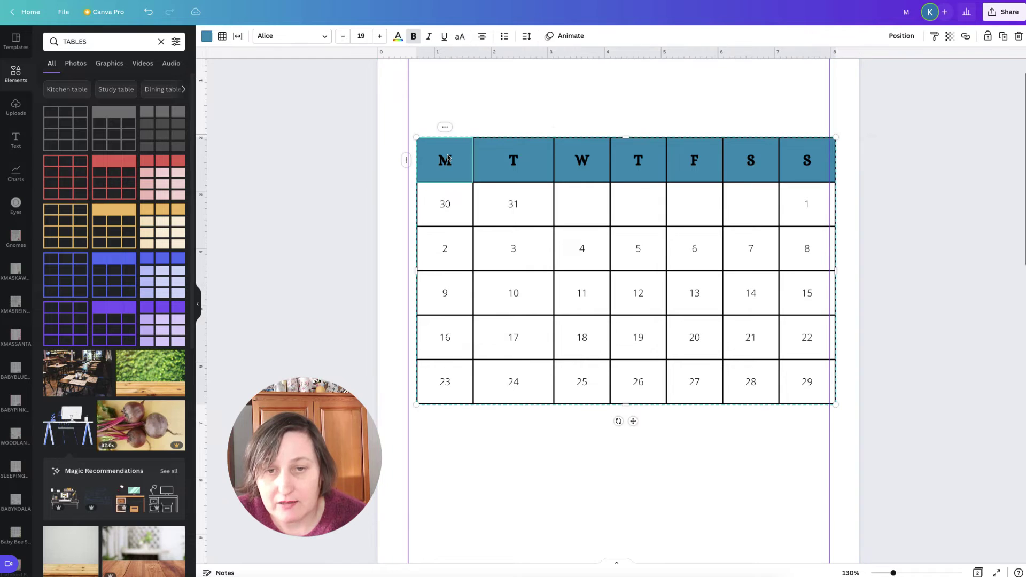
pyautogui.keyDown('shift'); pyautogui.click(811, 395); pyautogui.keyUp('shift')
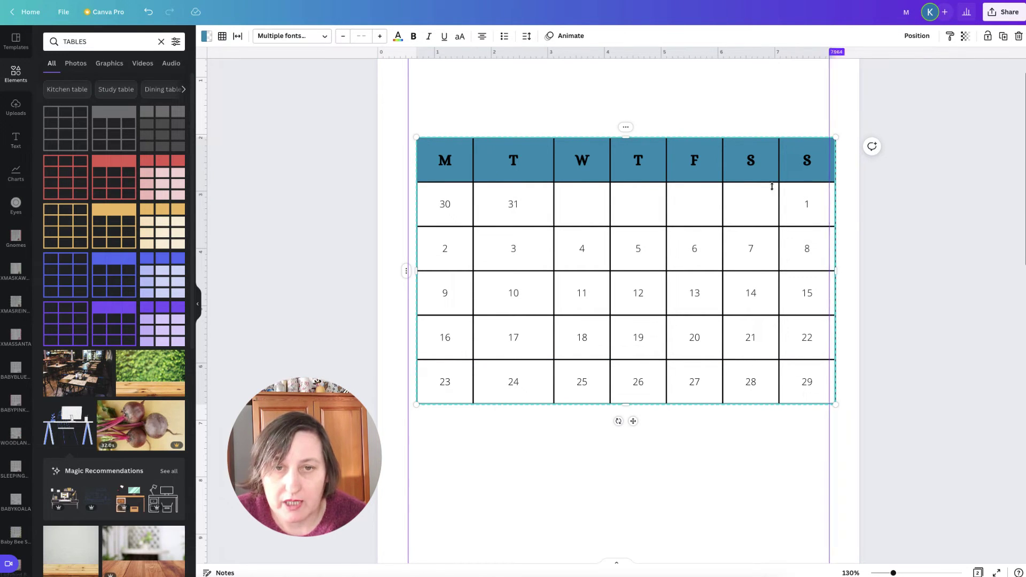
pyautogui.click(625, 126)
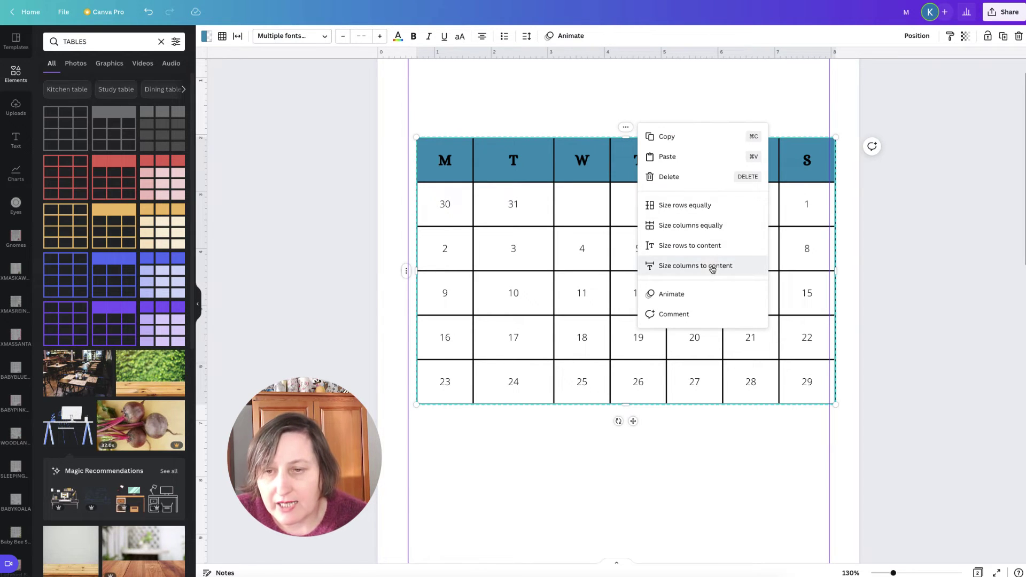
pyautogui.click(707, 225)
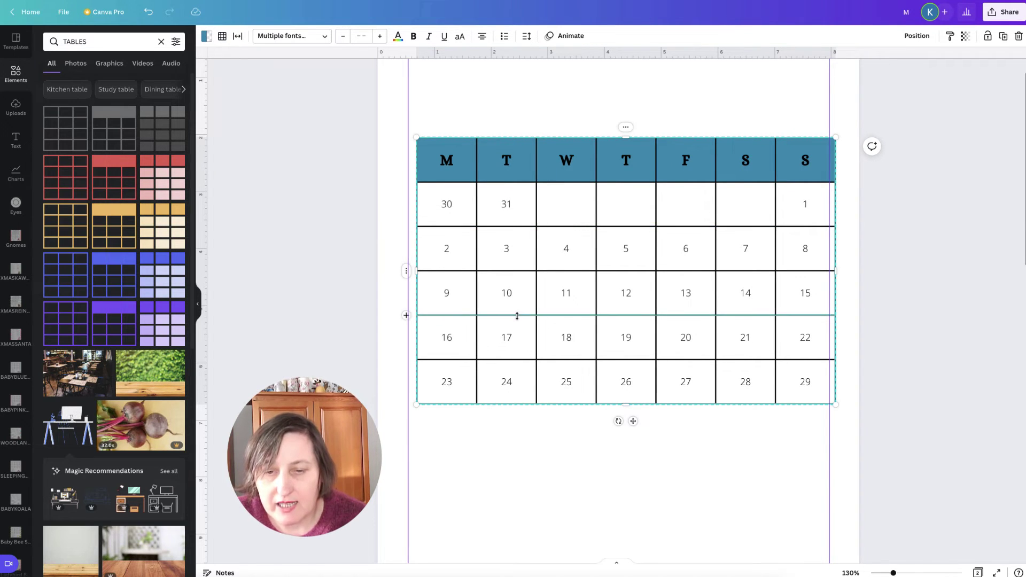
# Adjust the calendar's overall height and make the row with dates 9 to 15 about 85 high.
pyautogui.moveTo(522, 277); pyautogui.dragTo(523, 241)
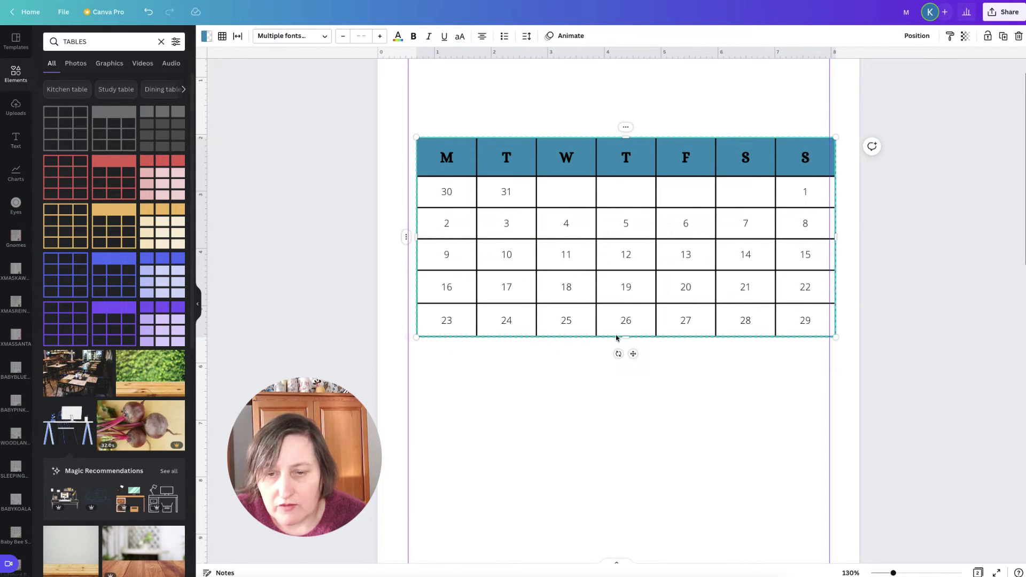
pyautogui.moveTo(625, 341); pyautogui.dragTo(637, 389)
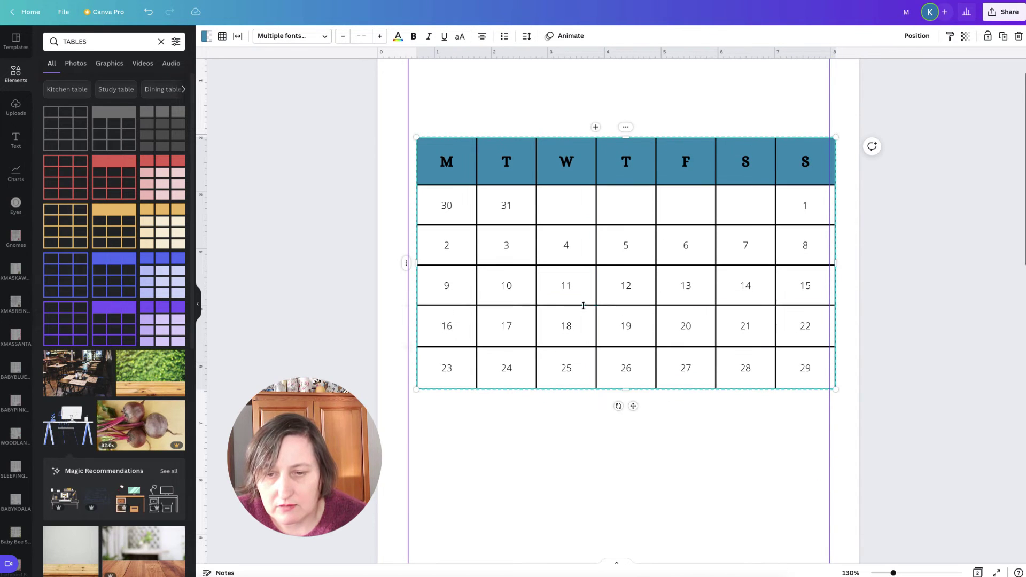
pyautogui.click(441, 298)
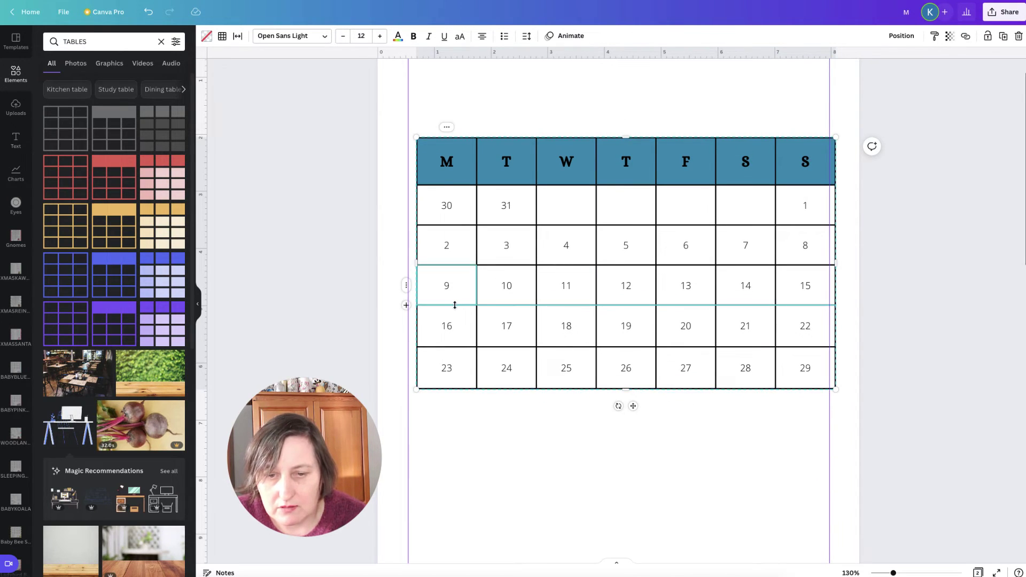
pyautogui.moveTo(459, 327); pyautogui.dragTo(458, 342)
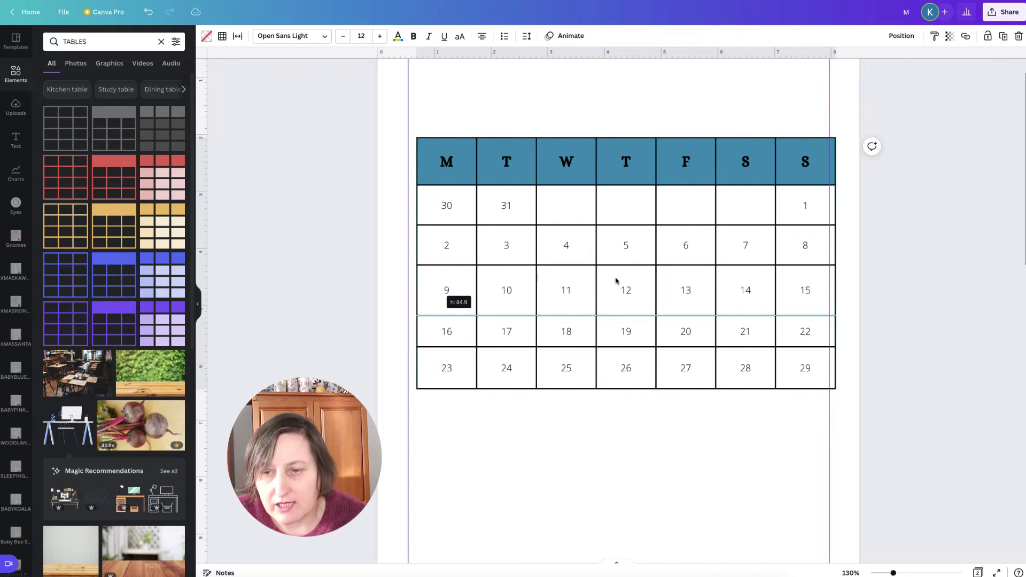
pyautogui.moveTo(616, 280); pyautogui.dragTo(615, 280)
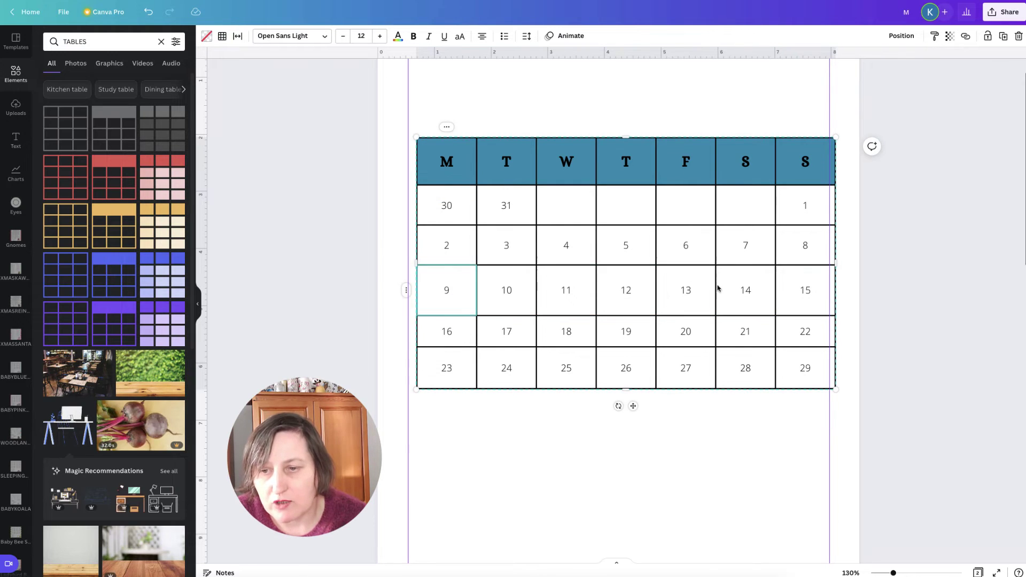
# Select the whole calendar and size its rows equally.
pyautogui.click(457, 168)
pyautogui.keyDown('shift'); pyautogui.click(811, 369); pyautogui.keyUp('shift')
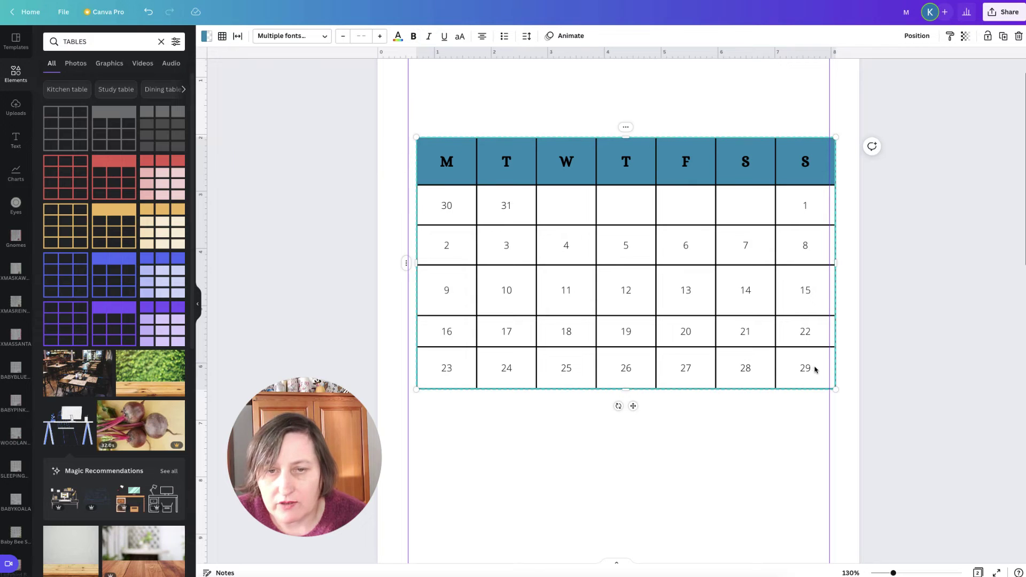
pyautogui.click(626, 129)
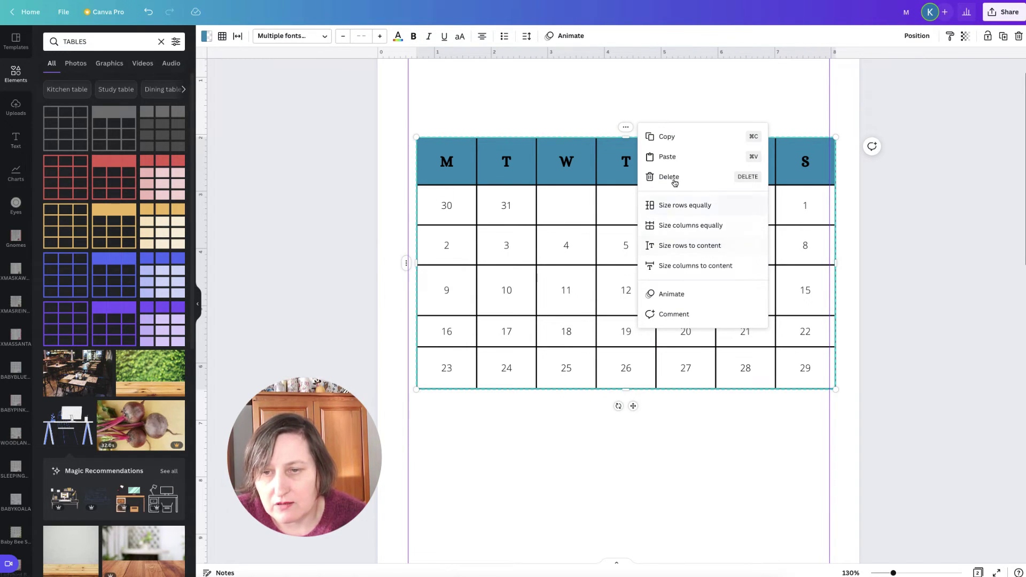
pyautogui.click(683, 205)
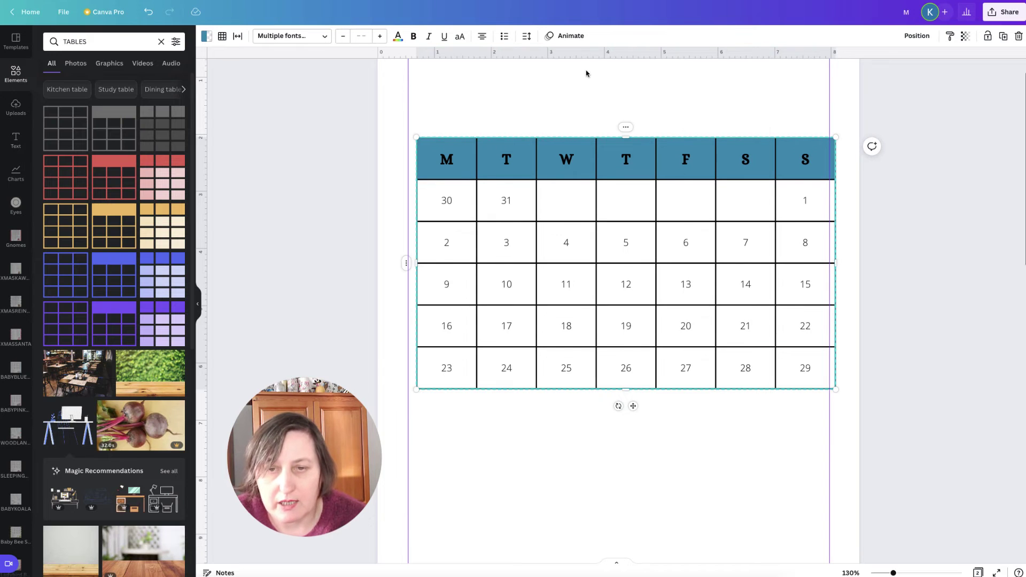
pyautogui.click(583, 96)
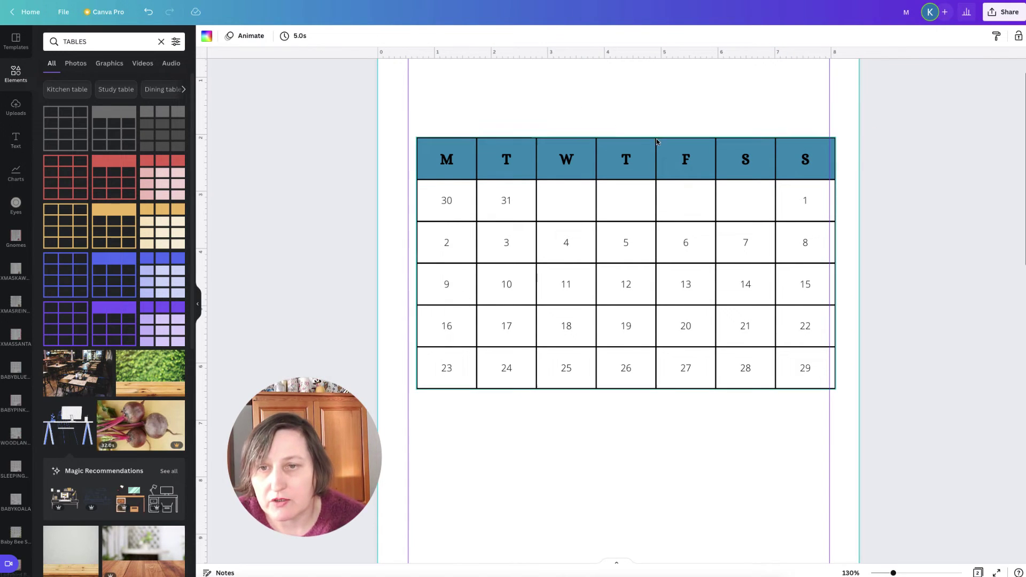
# Scale the calendar down slightly in proportion and centre it horizontally between the page margins.
pyautogui.moveTo(677, 149); pyautogui.dragTo(670, 153)
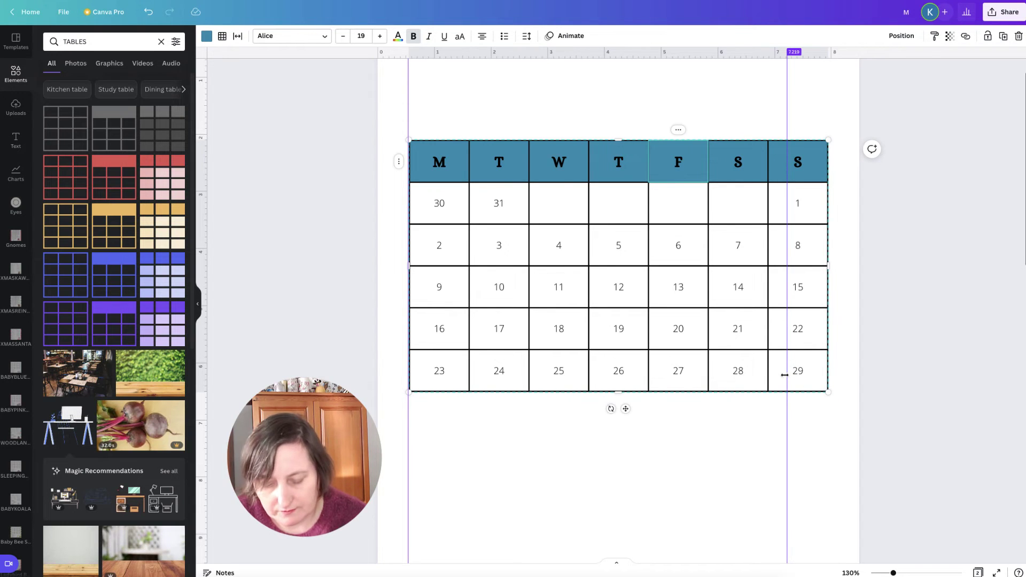
pyautogui.hotkey('ctrl', 'z')
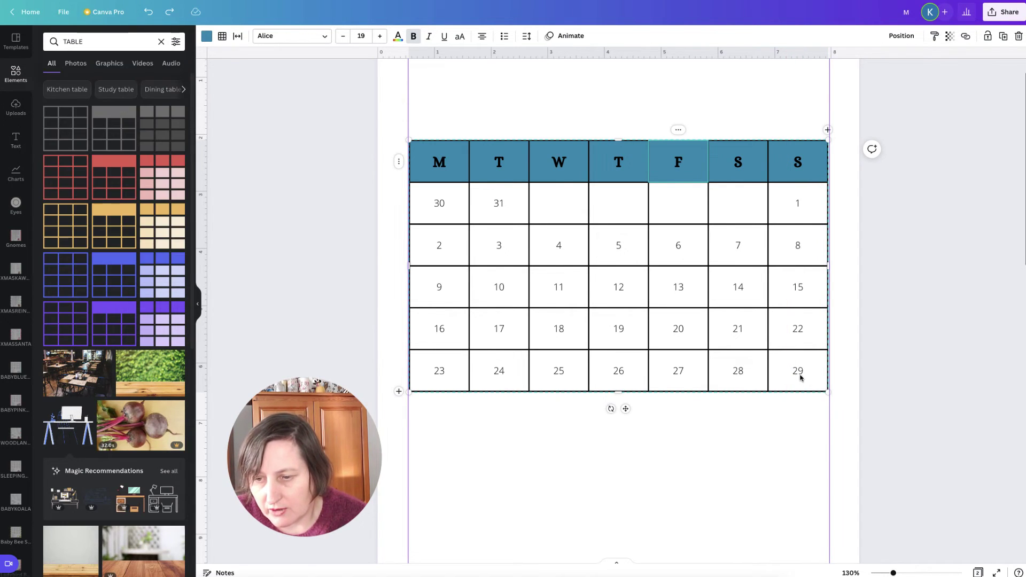
pyautogui.moveTo(828, 392); pyautogui.dragTo(800, 378)
pyautogui.click(640, 209)
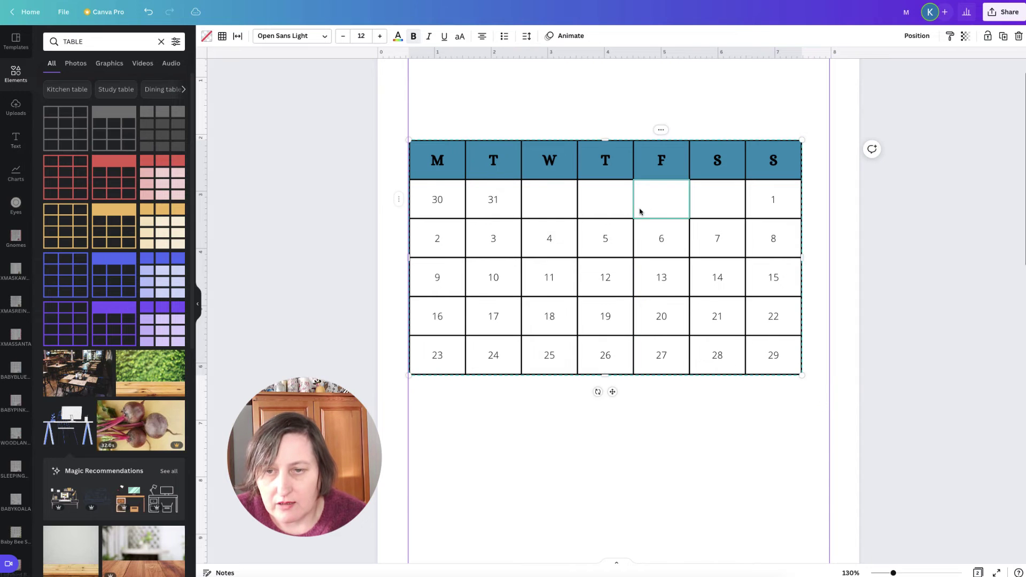
pyautogui.moveTo(640, 209)
pyautogui.mouseDown()
pyautogui.moveTo(672, 213)
pyautogui.moveTo(652, 218)
pyautogui.mouseUp()
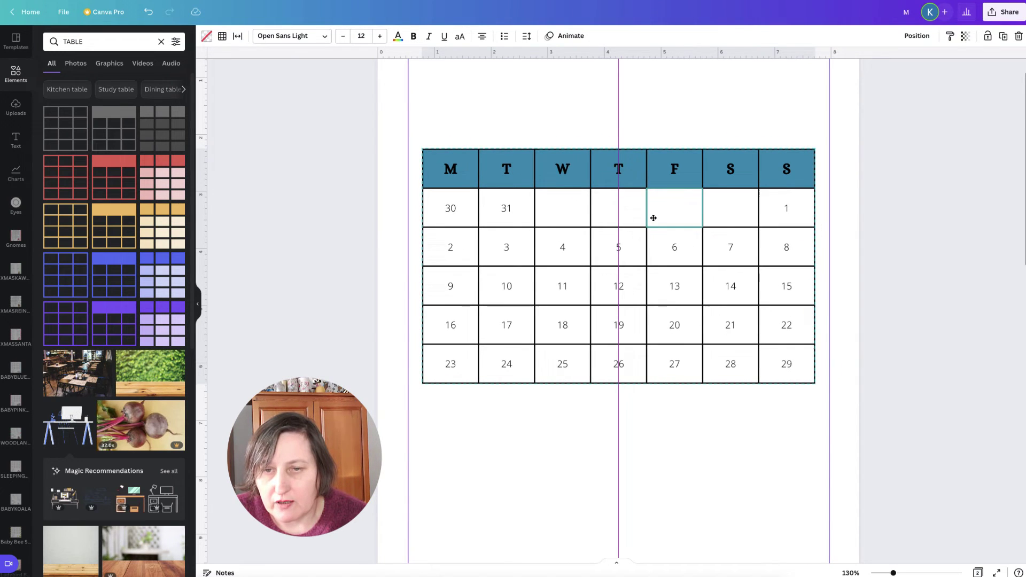
pyautogui.click(873, 194)
# Insert the plain grid table and place it in the empty space below the calendar.
pyautogui.scroll(-1, 661, 283)
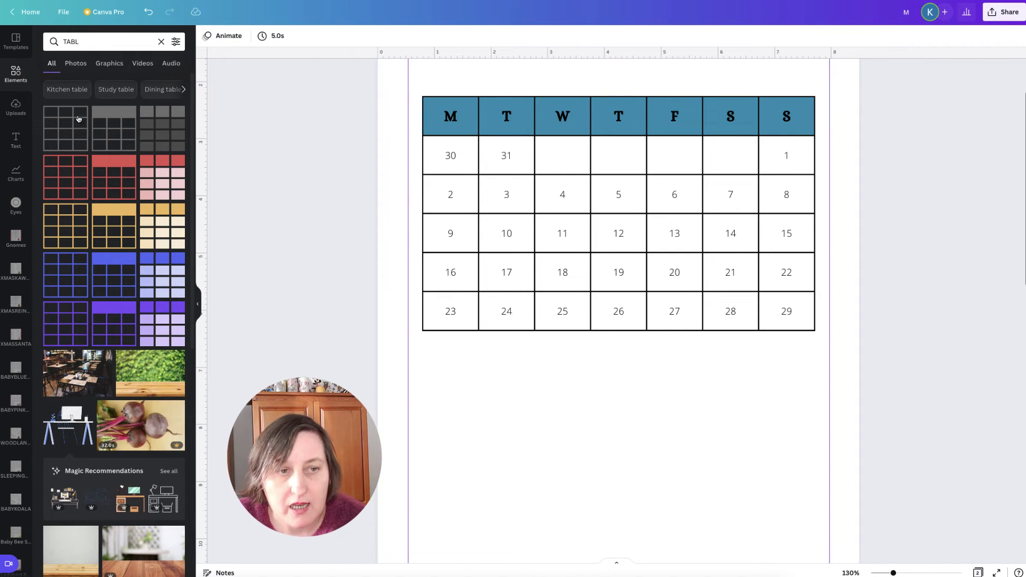
pyautogui.click(71, 132)
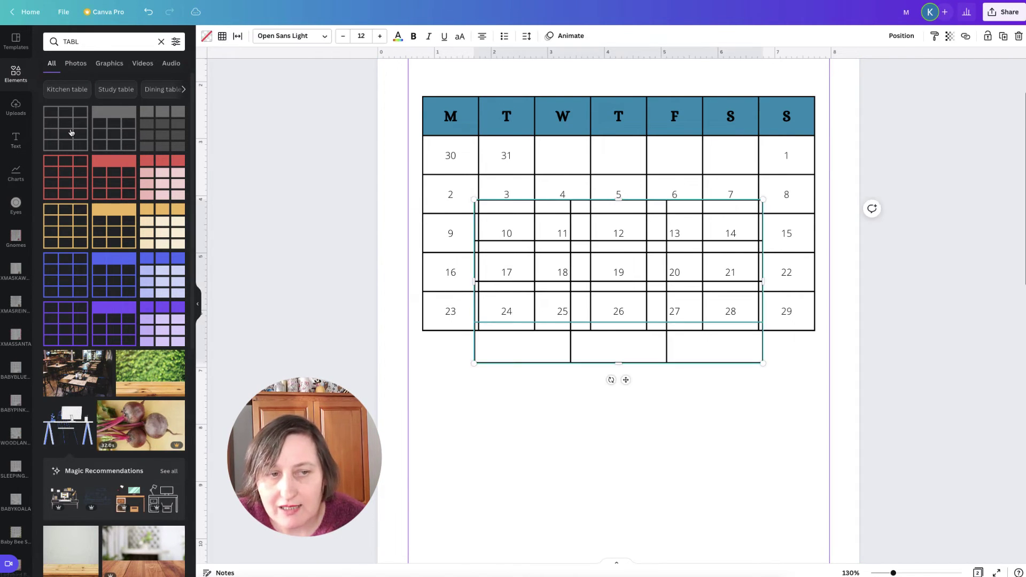
pyautogui.moveTo(624, 380); pyautogui.dragTo(603, 532)
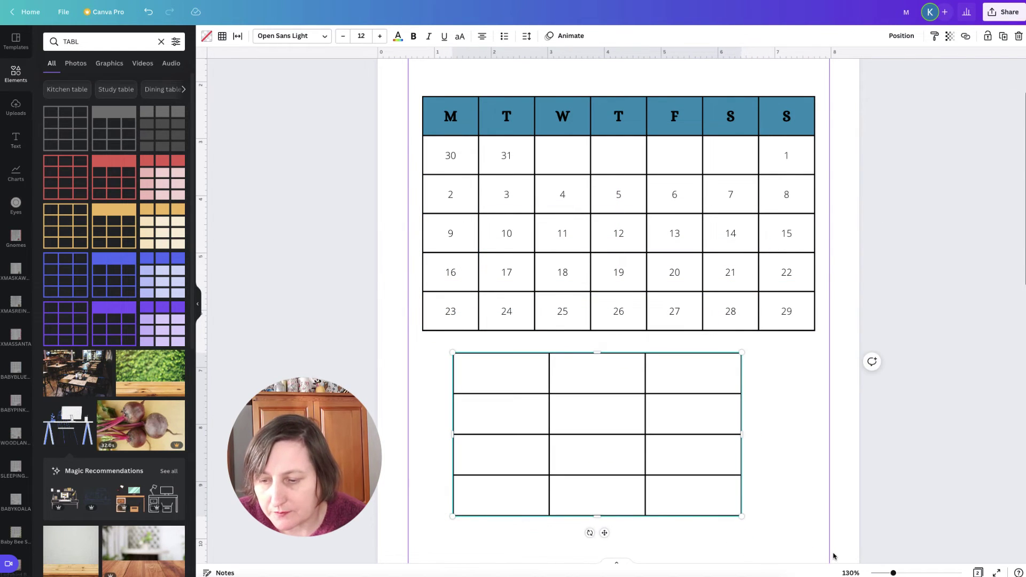
# Delete the middle and last columns of the table below the calendar, leaving a single column.
pyautogui.scroll(-3, 808, 474)
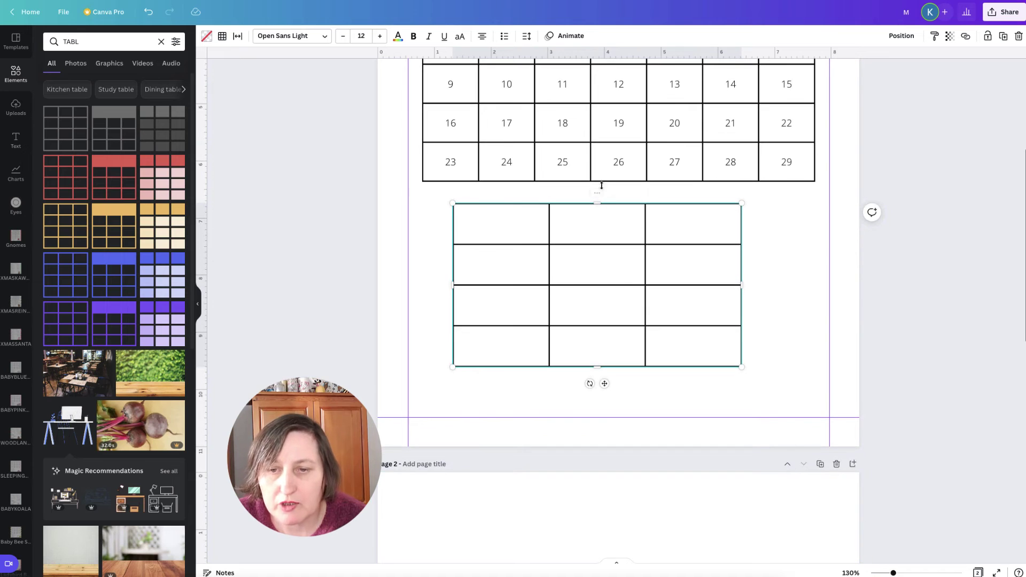
pyautogui.click(607, 223)
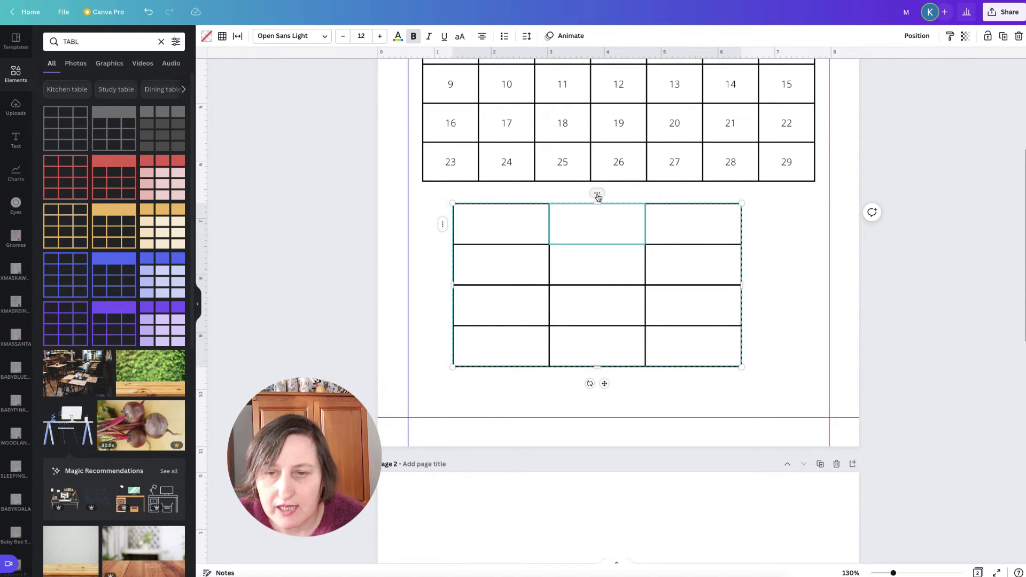
pyautogui.click(597, 195)
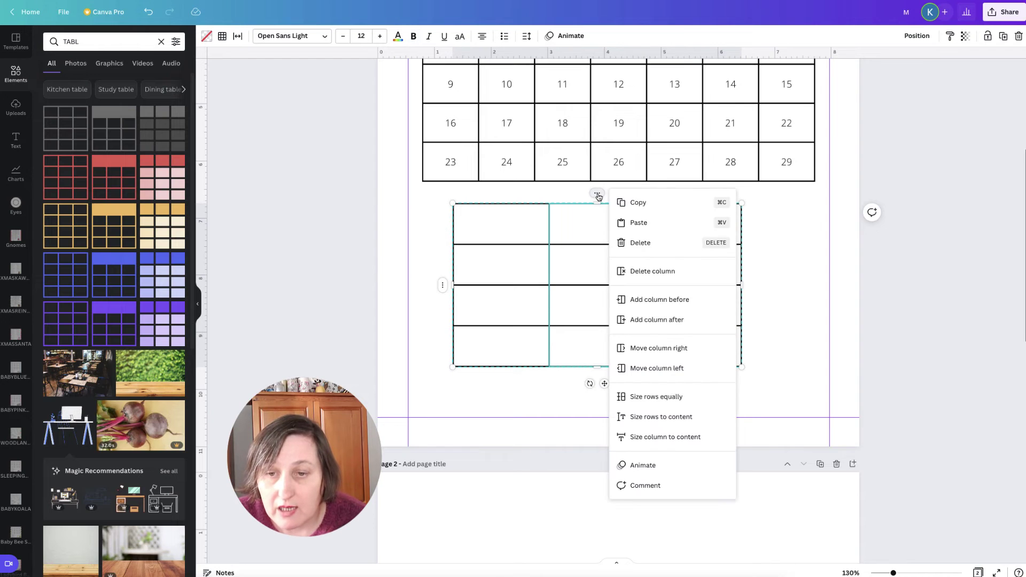
pyautogui.click(666, 272)
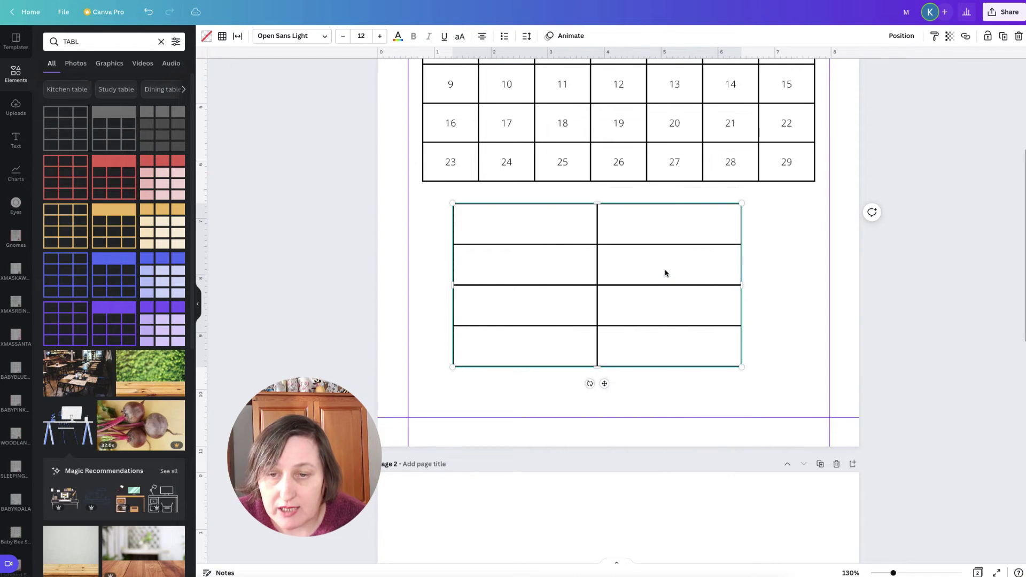
pyautogui.click(645, 224)
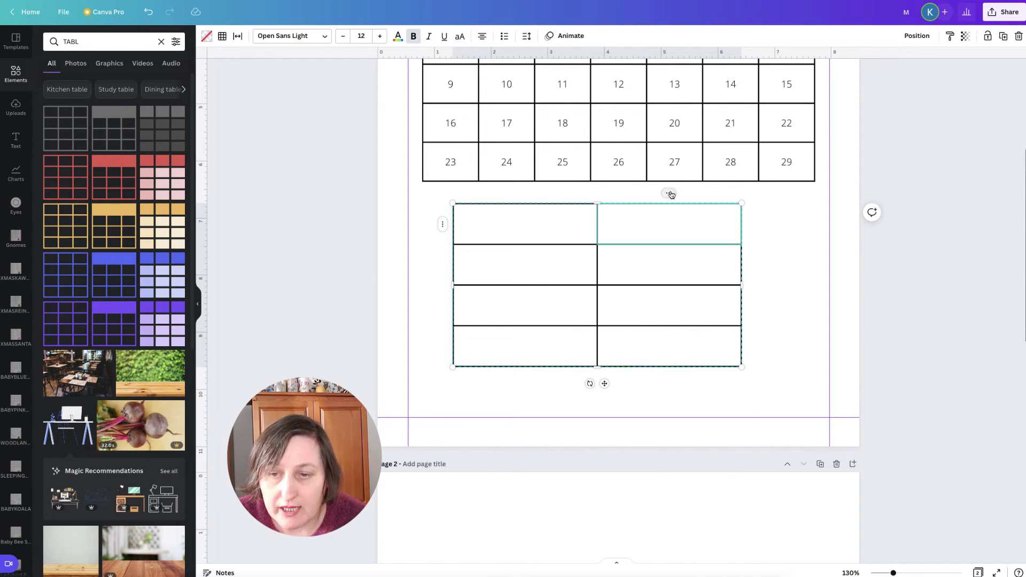
pyautogui.click(671, 194)
pyautogui.click(669, 273)
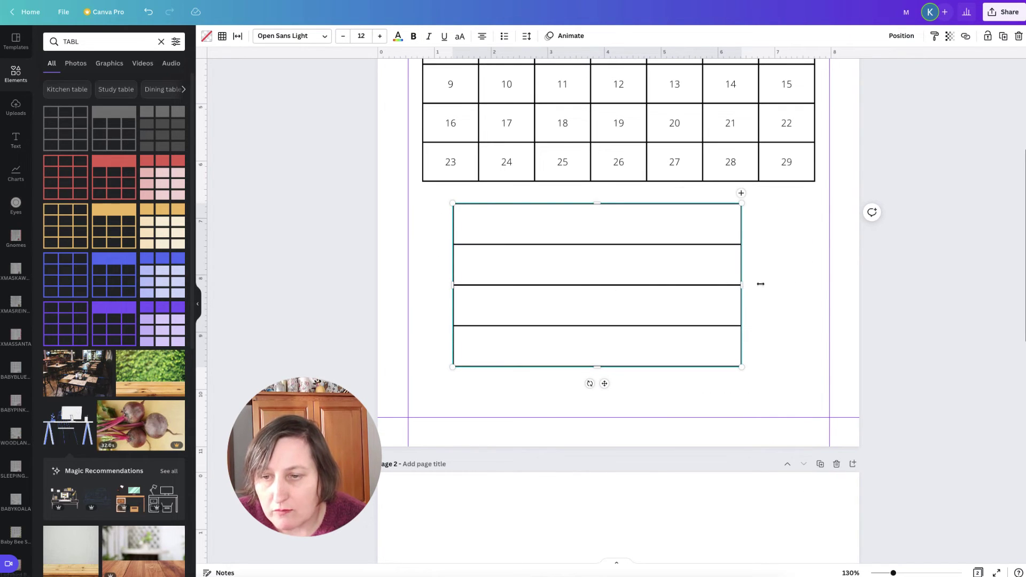
# Widen the single-column table to line up with both sides of the calendar and shrink all four rows to their minimum height.
pyautogui.moveTo(760, 284); pyautogui.dragTo(833, 285)
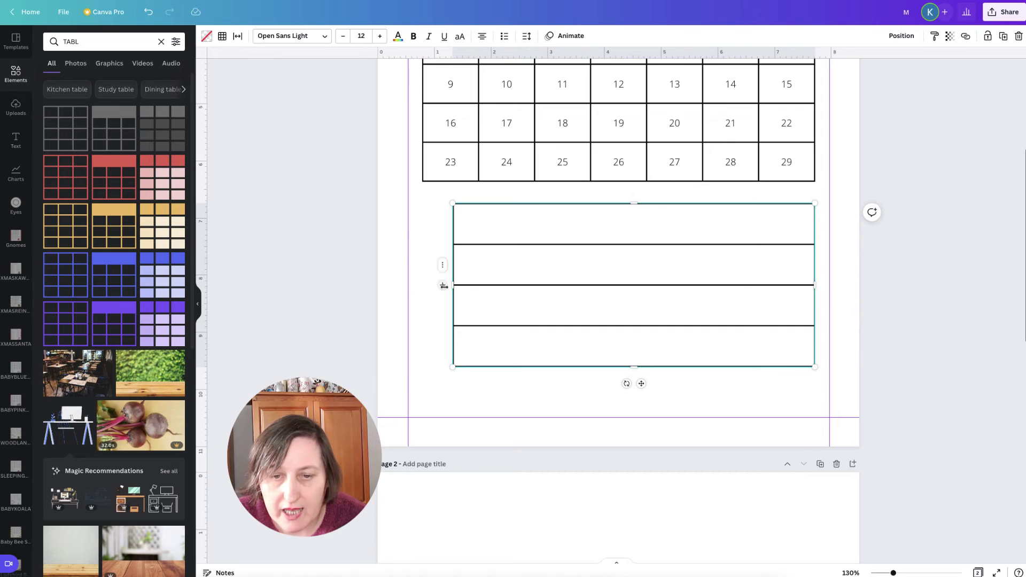
pyautogui.moveTo(452, 285); pyautogui.dragTo(421, 277)
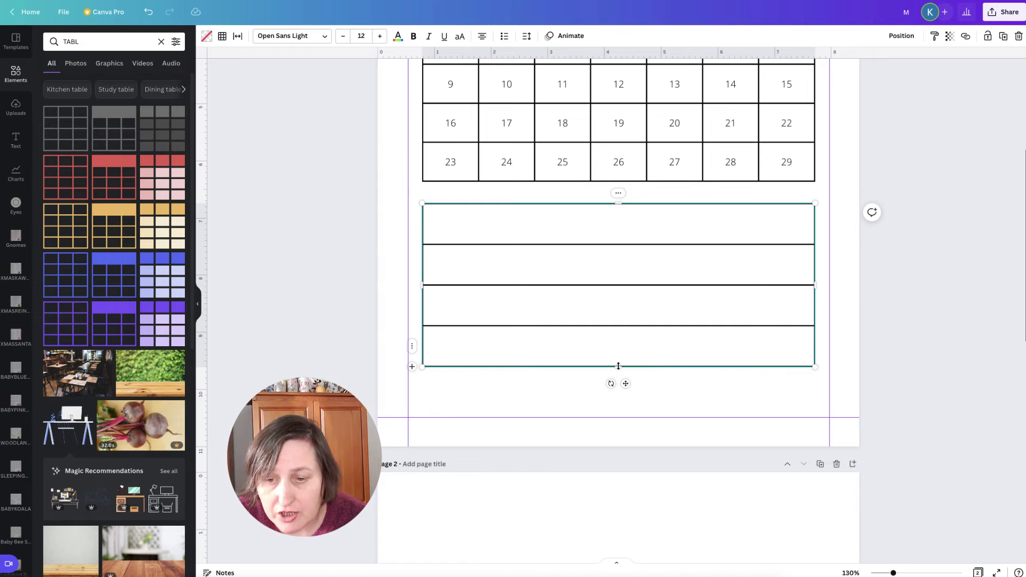
pyautogui.moveTo(619, 367); pyautogui.dragTo(621, 299)
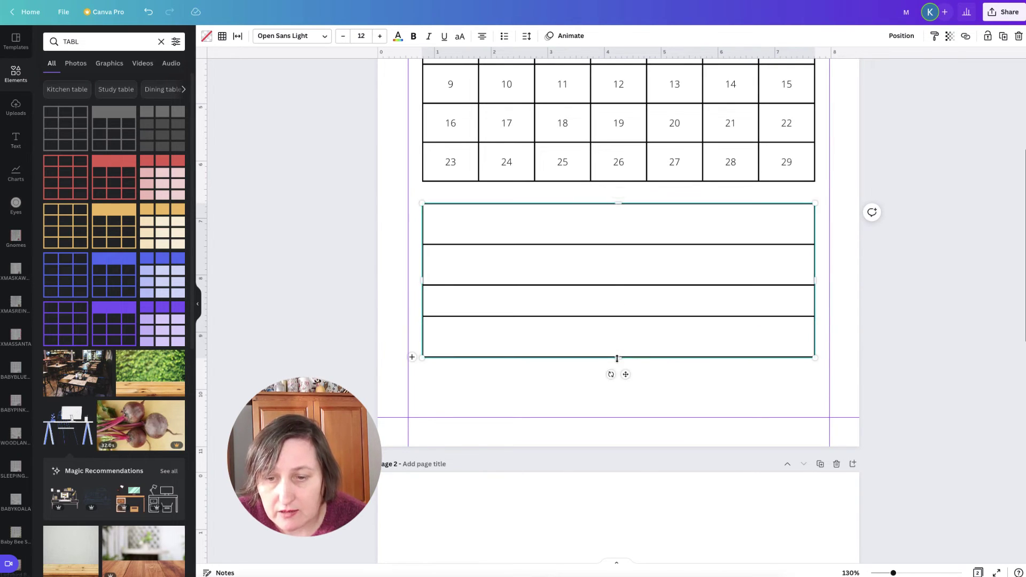
pyautogui.click(618, 335)
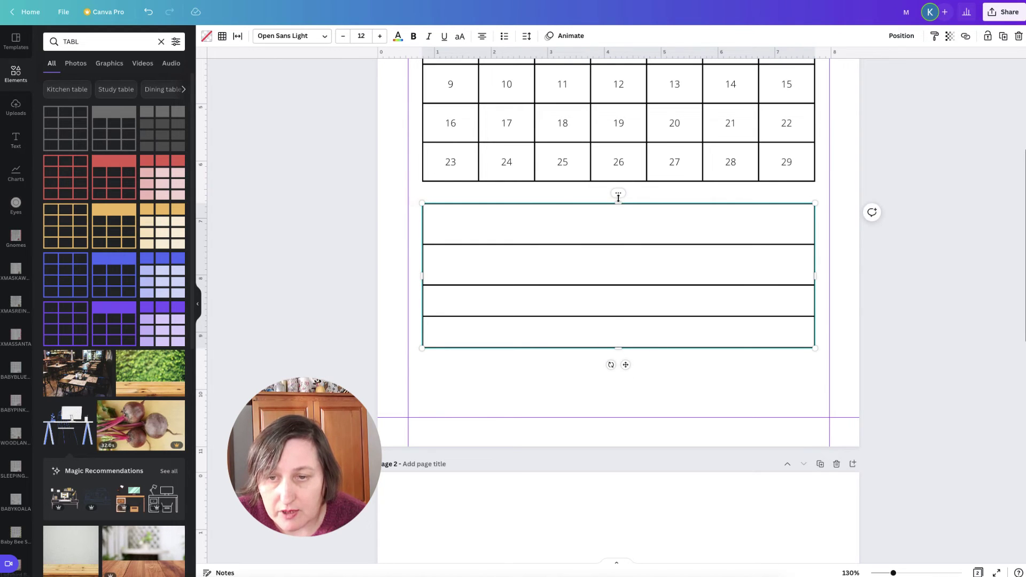
pyautogui.moveTo(619, 209); pyautogui.dragTo(620, 272)
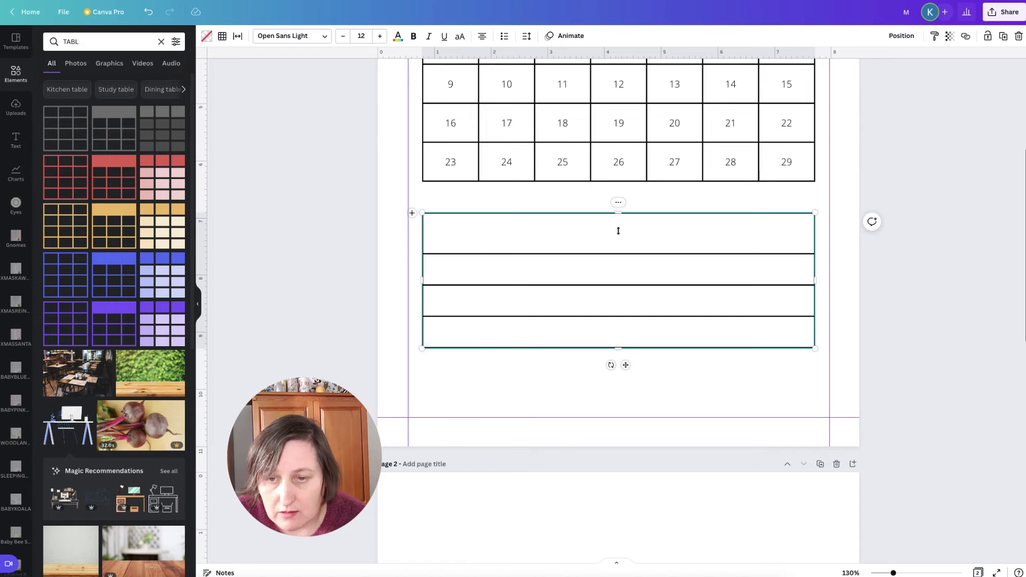
pyautogui.moveTo(618, 230); pyautogui.dragTo(616, 243)
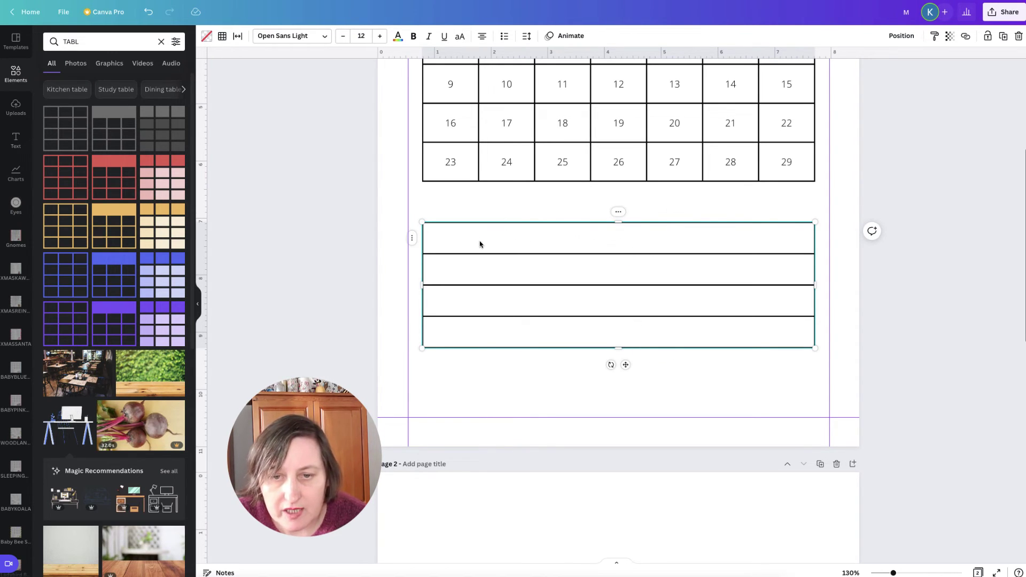
# Reduce the lower table's cell spacing to 4 and shrink its four rows to the new minimum height.
pyautogui.click(238, 36)
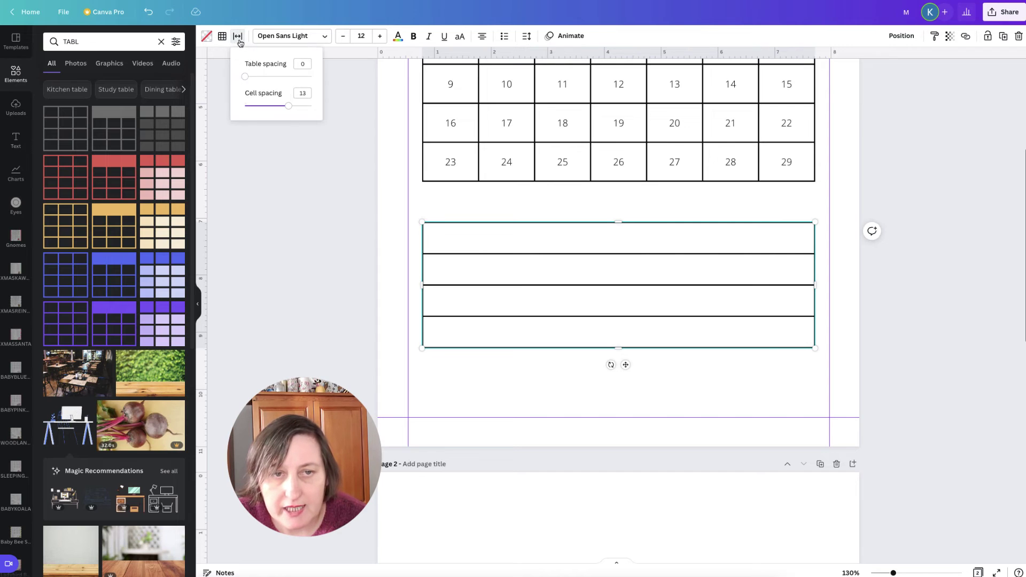
pyautogui.moveTo(288, 108); pyautogui.dragTo(258, 107)
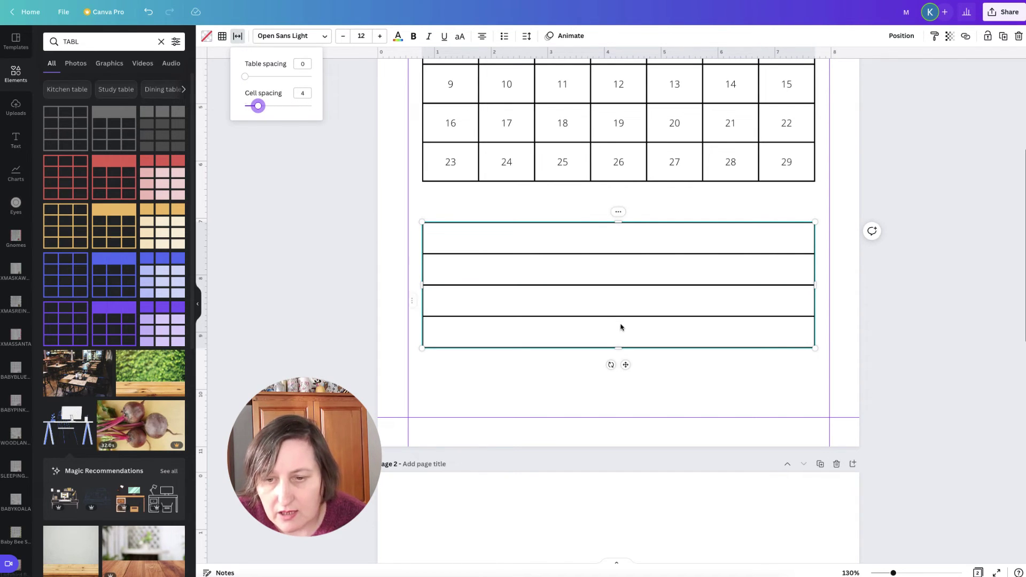
pyautogui.moveTo(621, 349); pyautogui.dragTo(625, 315)
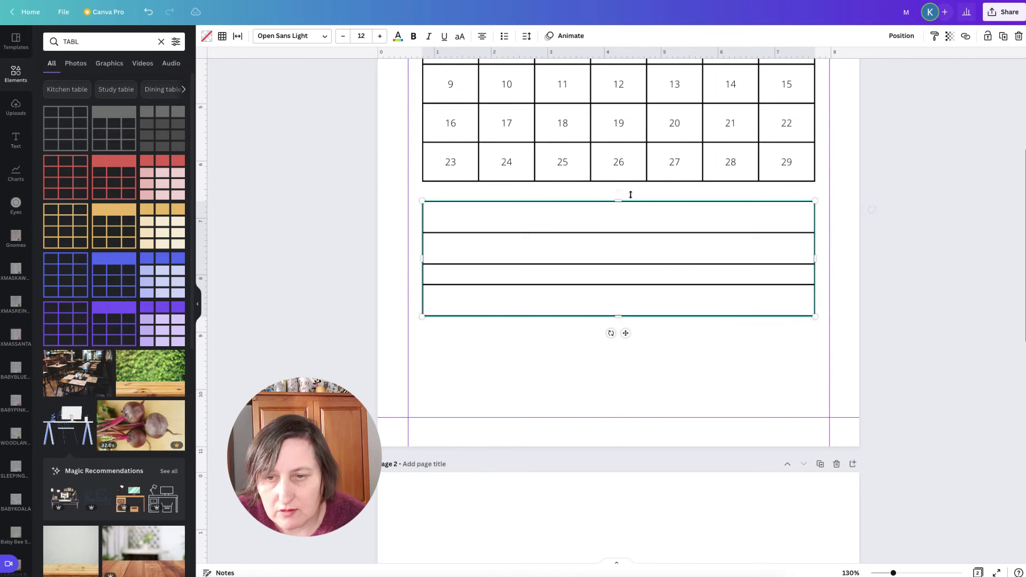
pyautogui.moveTo(620, 201); pyautogui.dragTo(619, 232)
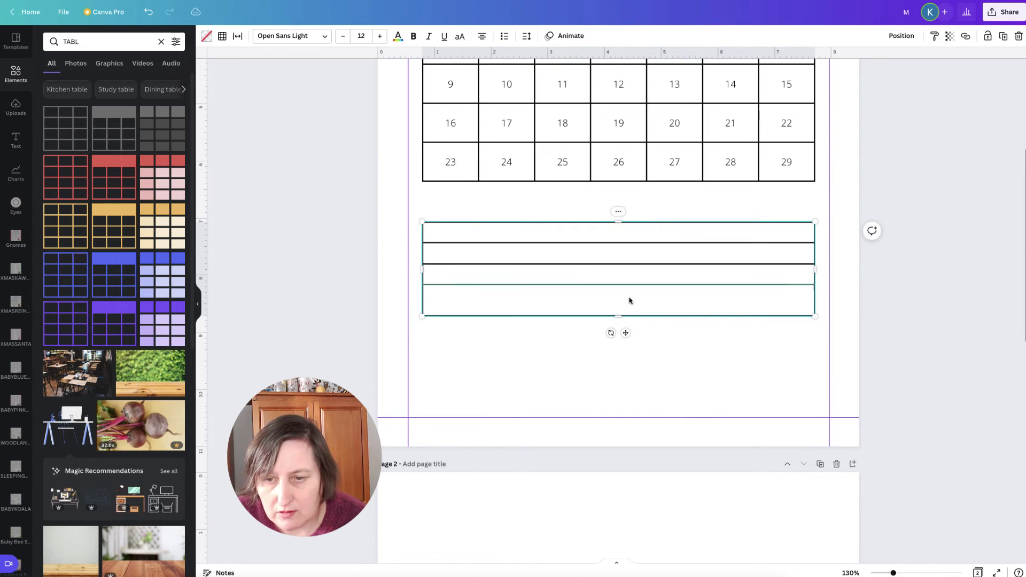
pyautogui.moveTo(618, 316); pyautogui.dragTo(620, 303)
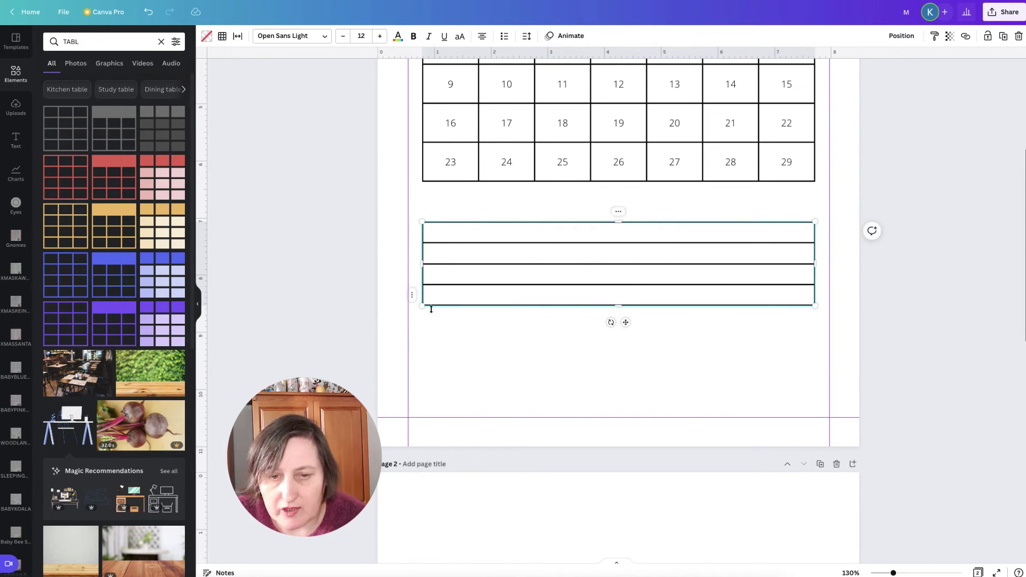
# Add five rows after the fourth row of the lower table and move the table up slightly towards the calendar.
pyautogui.rightClick(413, 297)
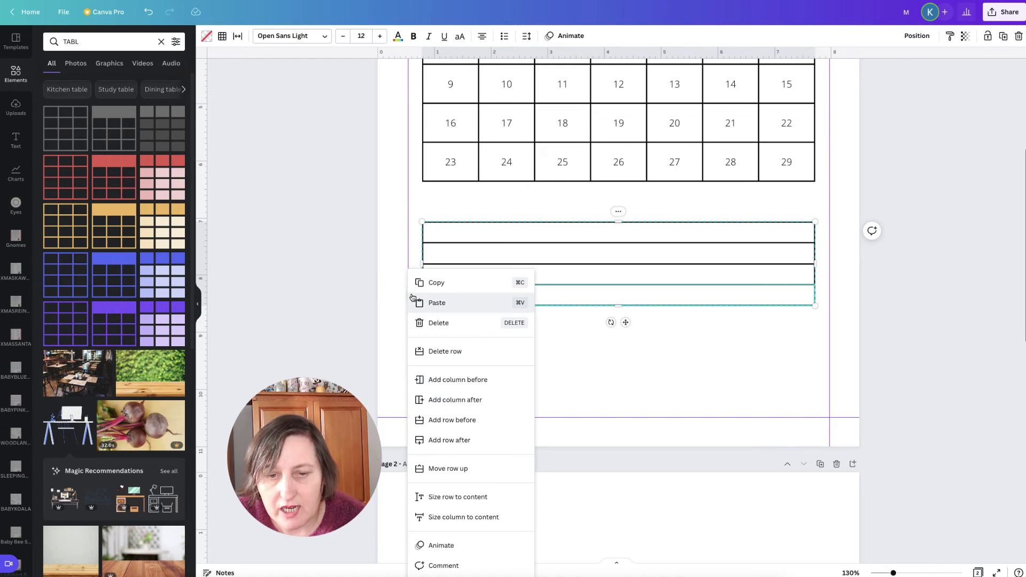
pyautogui.click(462, 441)
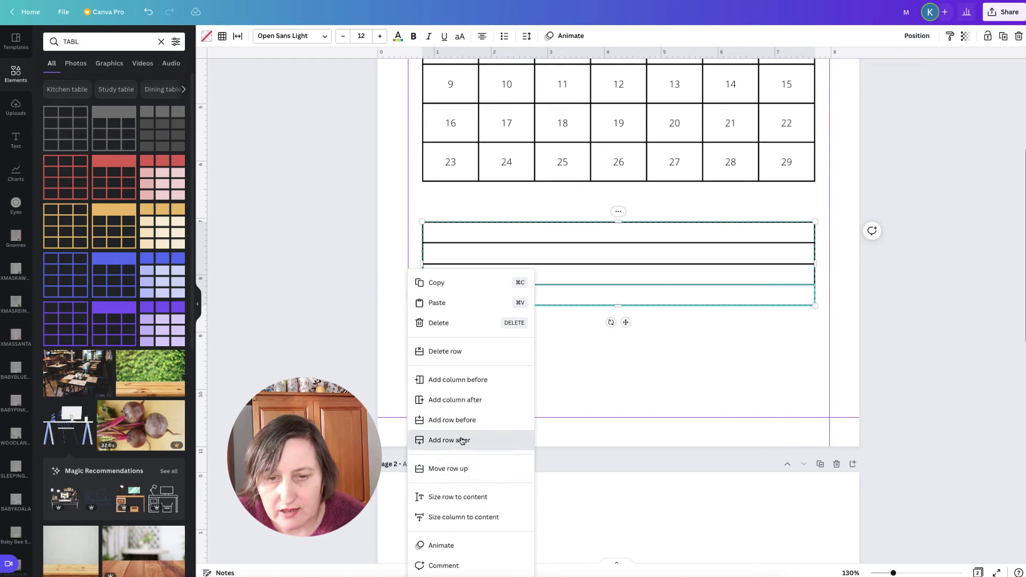
pyautogui.rightClick(411, 296)
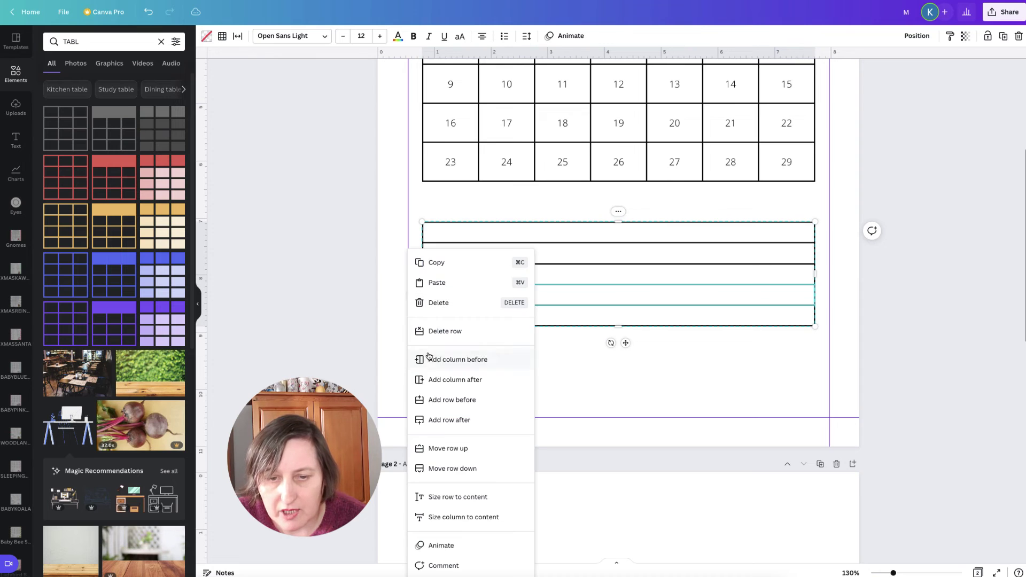
pyautogui.click(457, 420)
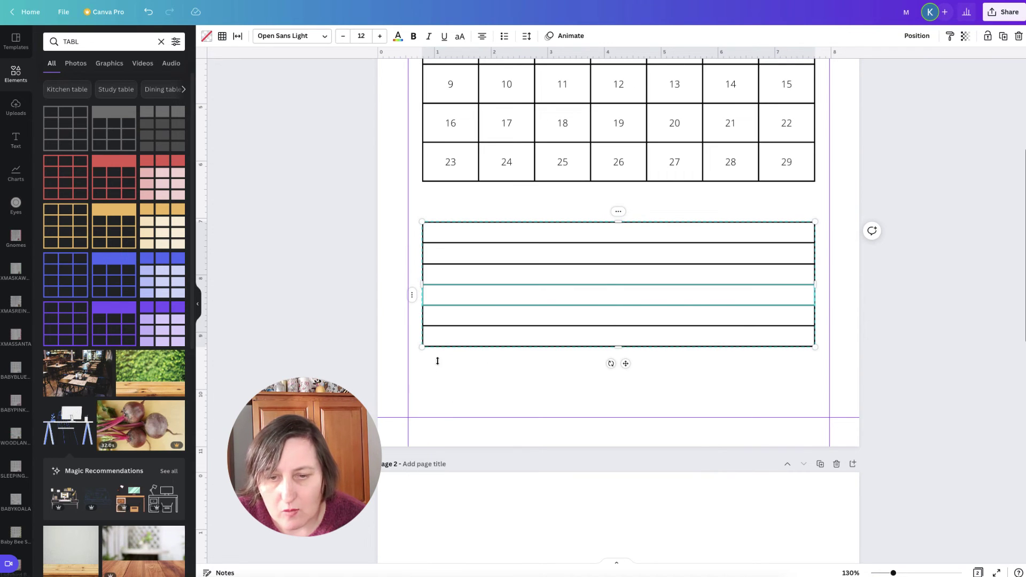
pyautogui.rightClick(412, 296)
pyautogui.click(457, 420)
pyautogui.rightClick(412, 295)
pyautogui.click(457, 420)
pyautogui.rightClick(412, 296)
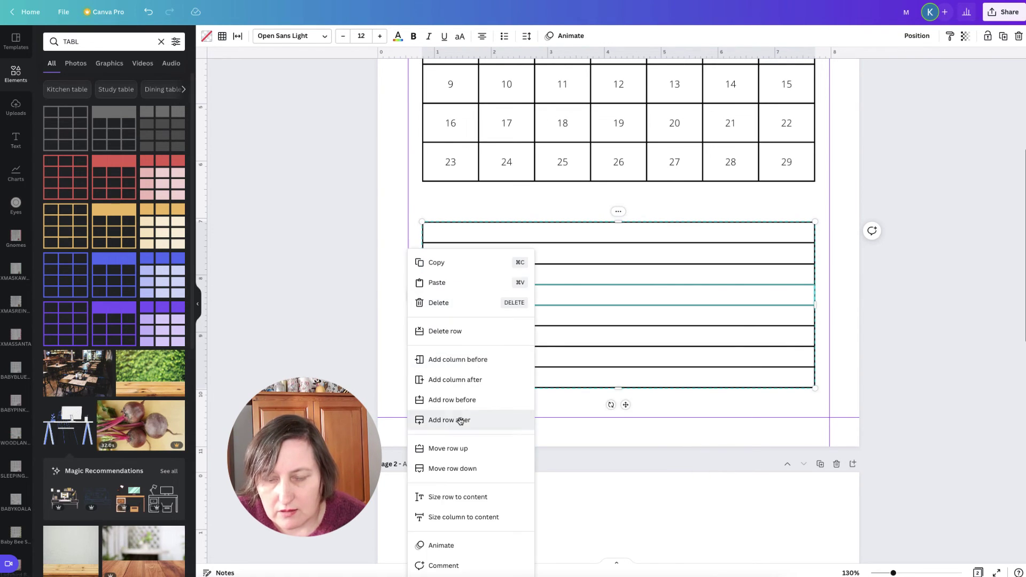
pyautogui.click(457, 420)
pyautogui.moveTo(637, 236)
pyautogui.mouseDown()
pyautogui.moveTo(636, 202)
pyautogui.moveTo(635, 223)
pyautogui.mouseUp()
pyautogui.click(909, 235)
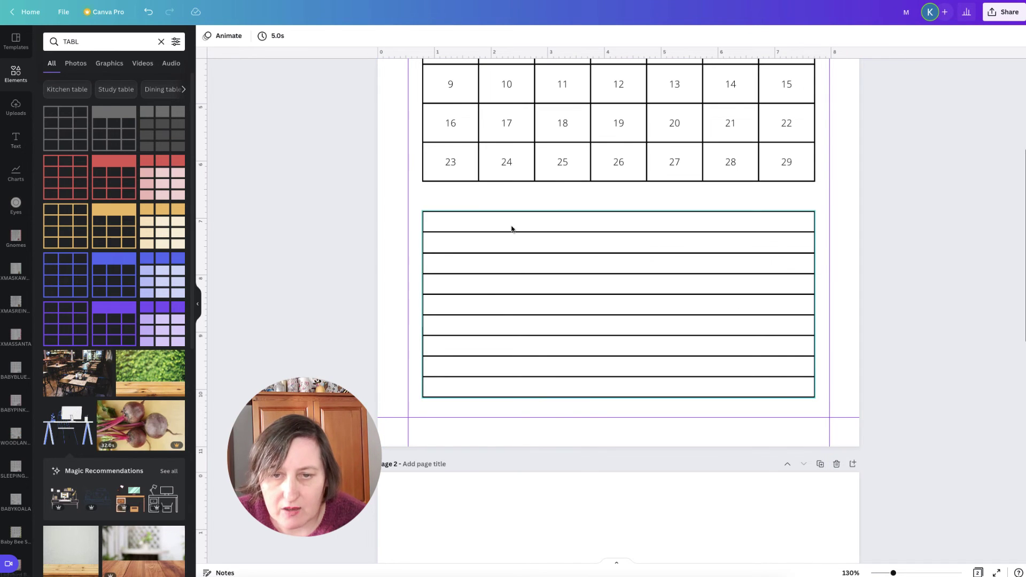
# Select all rows of the lower table and set their left border weight to 0.
pyautogui.click(489, 223)
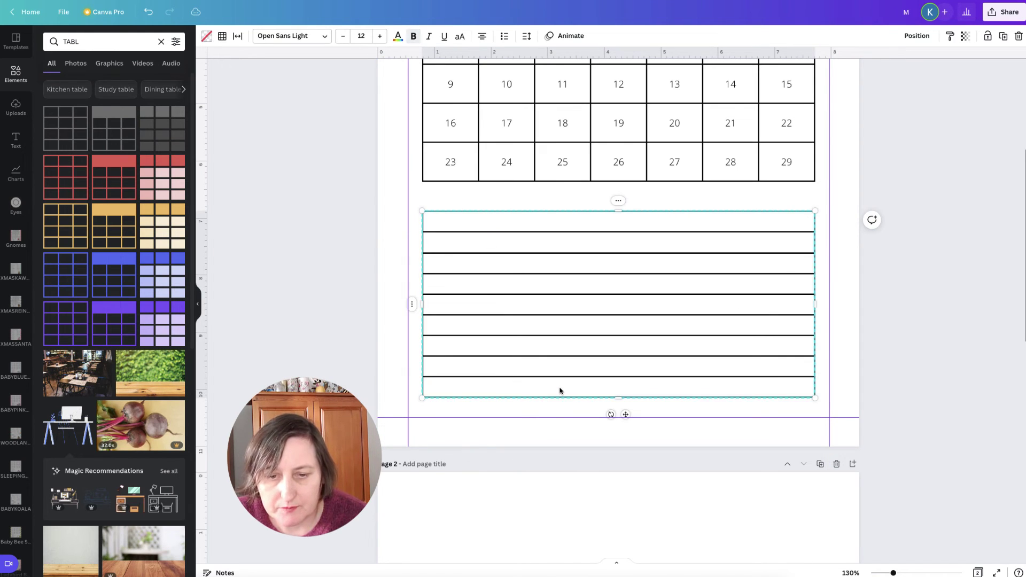
pyautogui.click(223, 37)
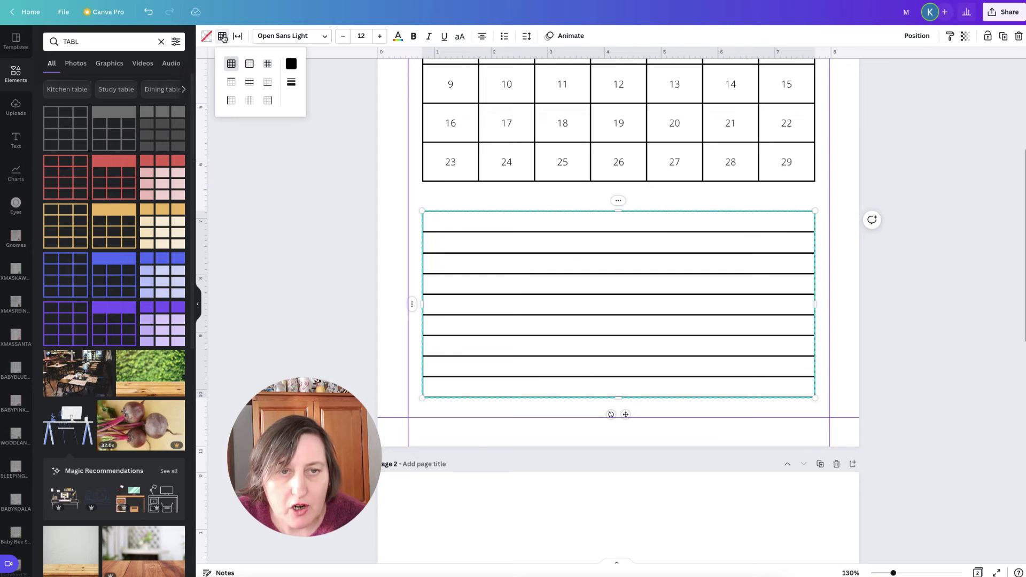
pyautogui.click(230, 102)
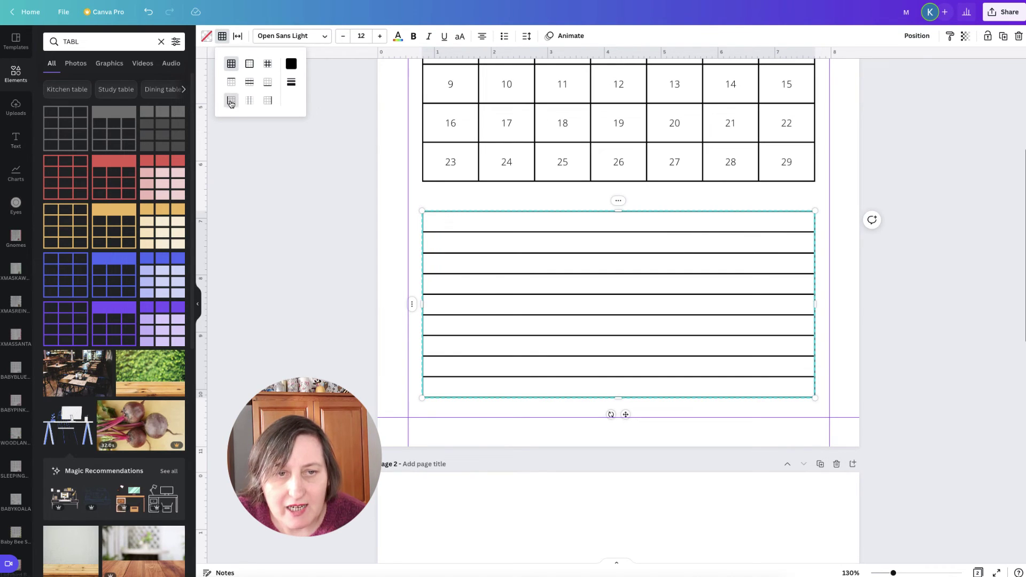
pyautogui.click(291, 84)
pyautogui.moveTo(325, 102); pyautogui.dragTo(297, 101)
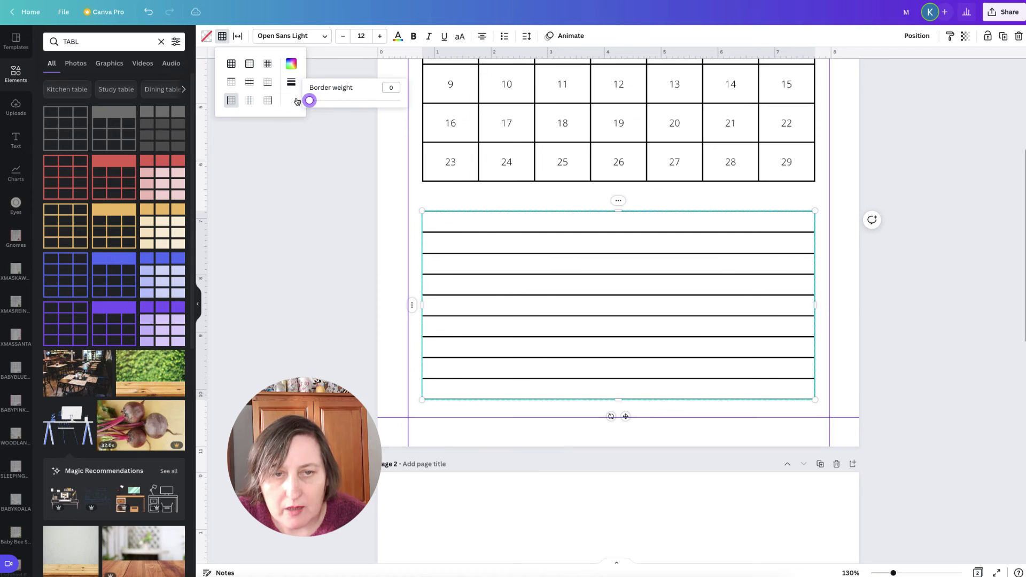
pyautogui.press('Escape')
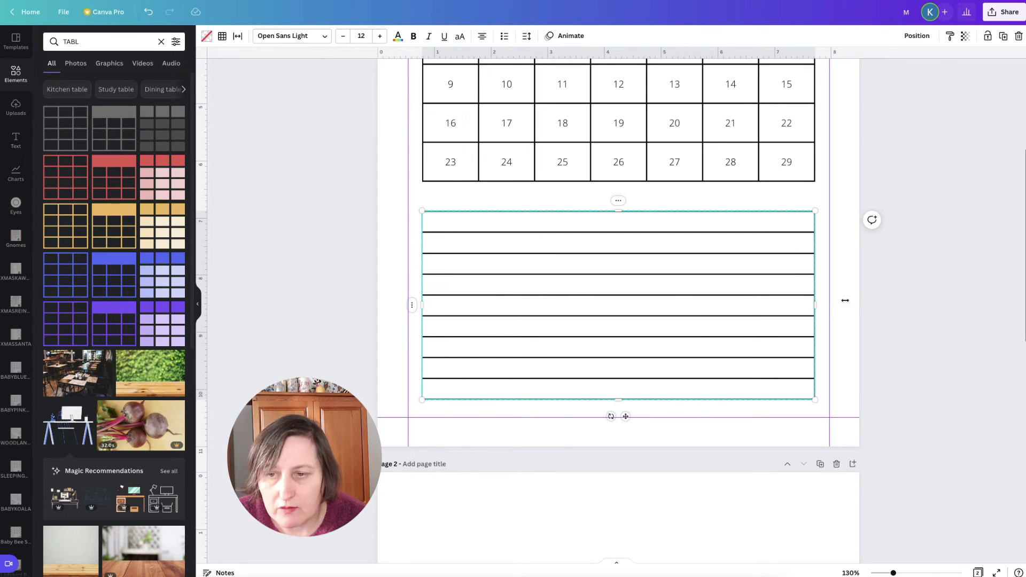
pyautogui.click(909, 260)
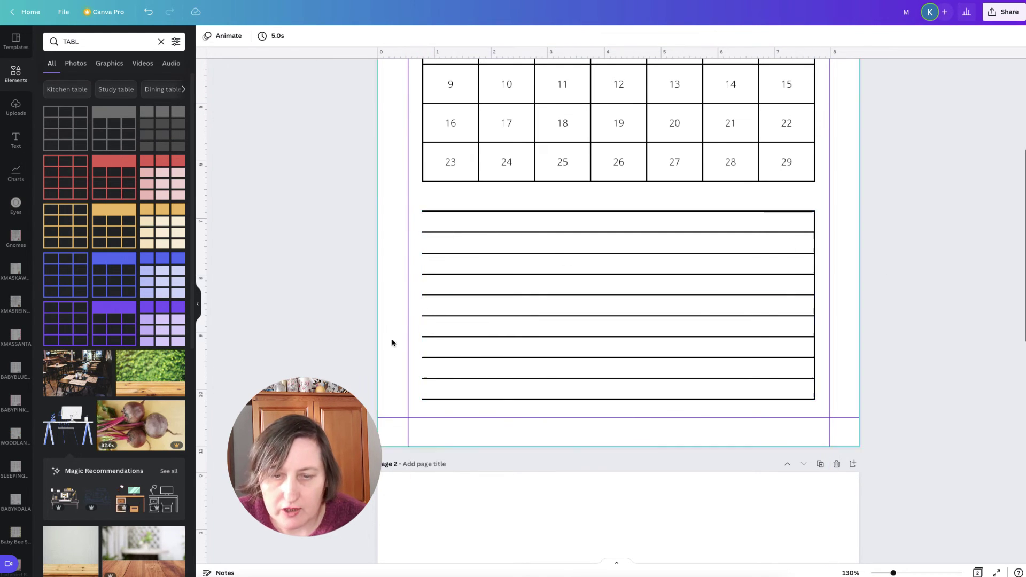
# Set the right border weight of all rows in the lower table to 0.
pyautogui.click(758, 223)
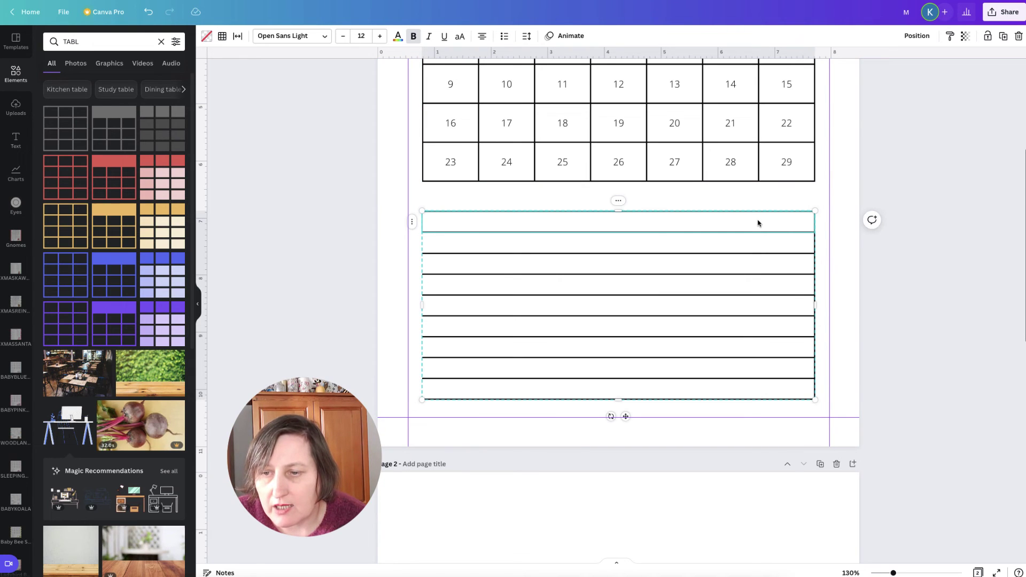
pyautogui.keyDown('shift'); pyautogui.click(789, 387); pyautogui.keyUp('shift')
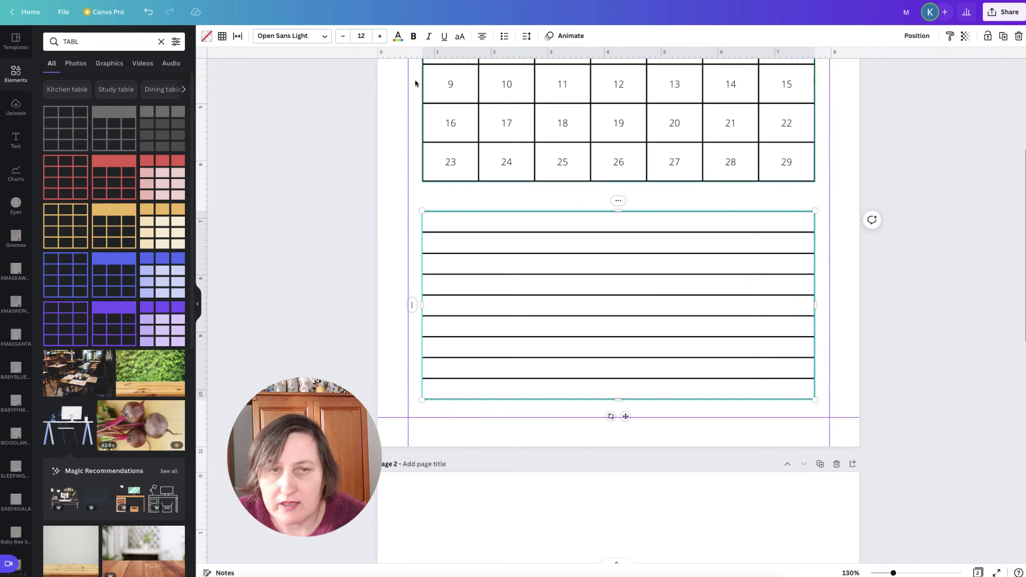
pyautogui.click(221, 36)
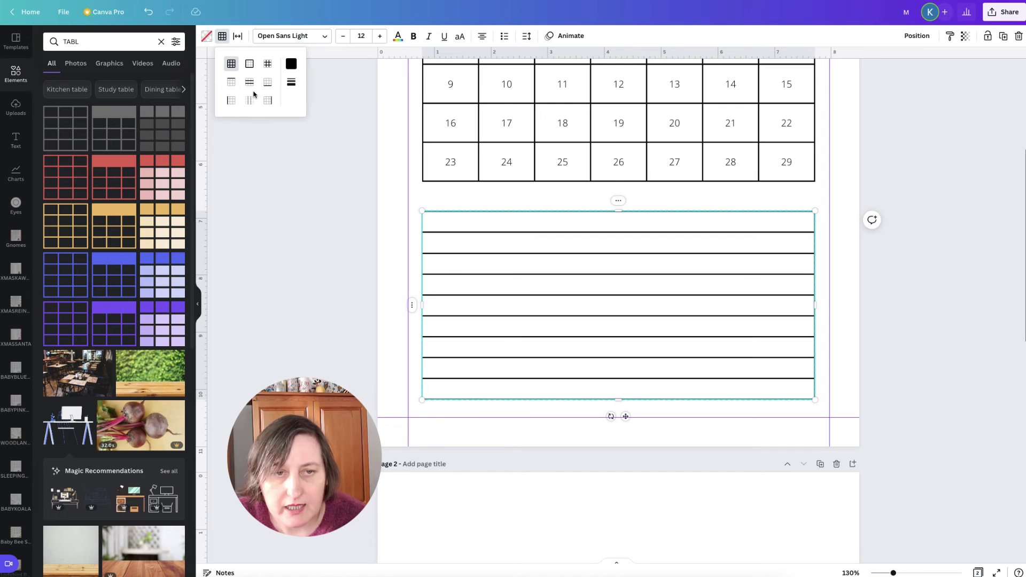
pyautogui.click(267, 101)
pyautogui.click(291, 82)
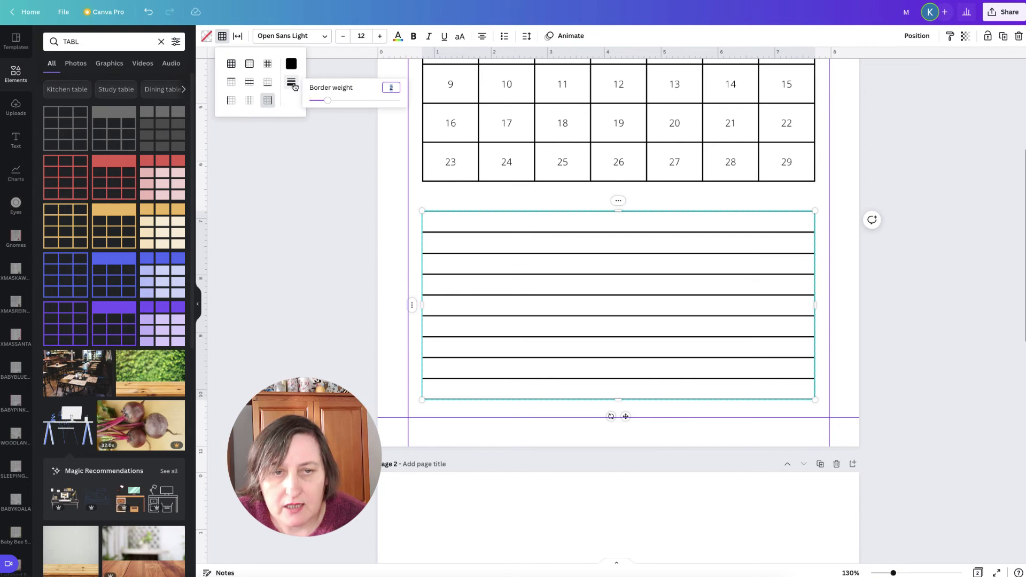
pyautogui.moveTo(327, 101); pyautogui.dragTo(309, 100)
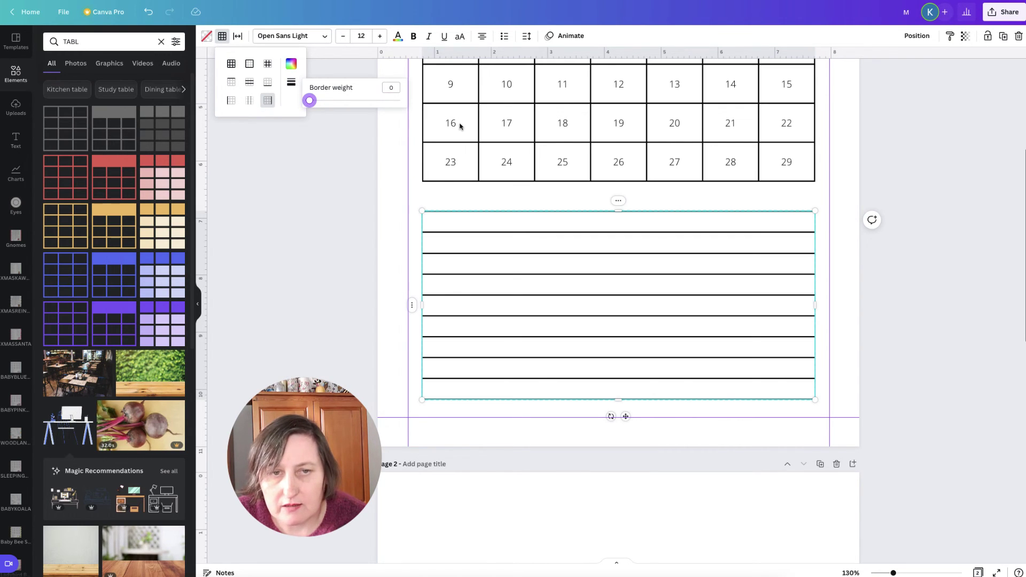
pyautogui.click(952, 241)
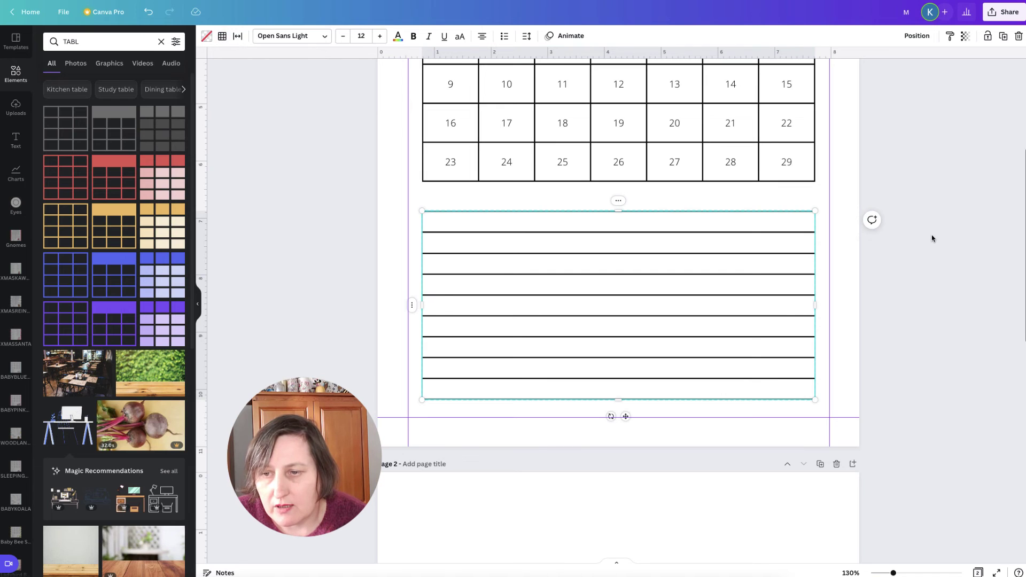
pyautogui.click(623, 224)
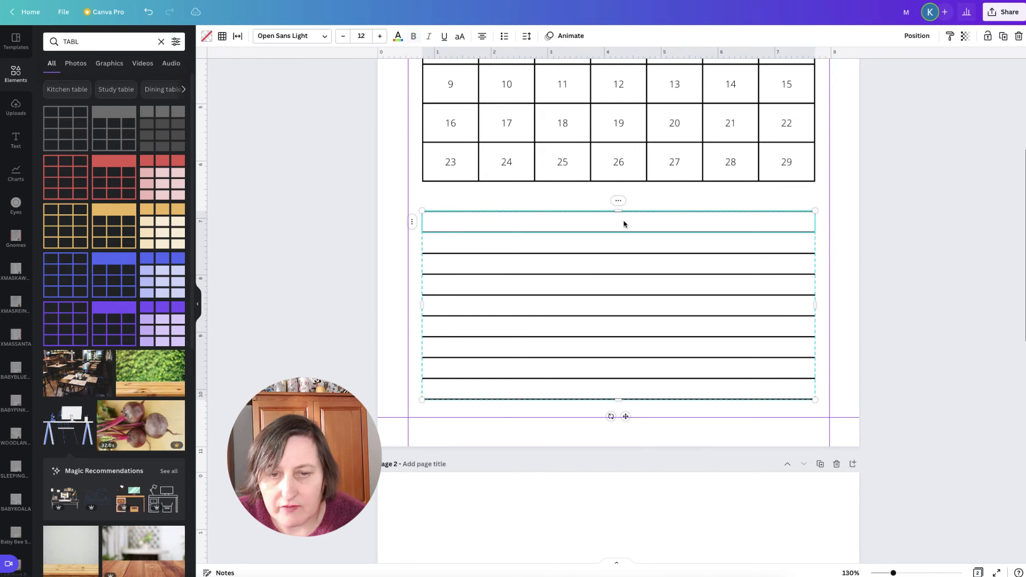
pyautogui.click(623, 222)
pyautogui.press('Escape')
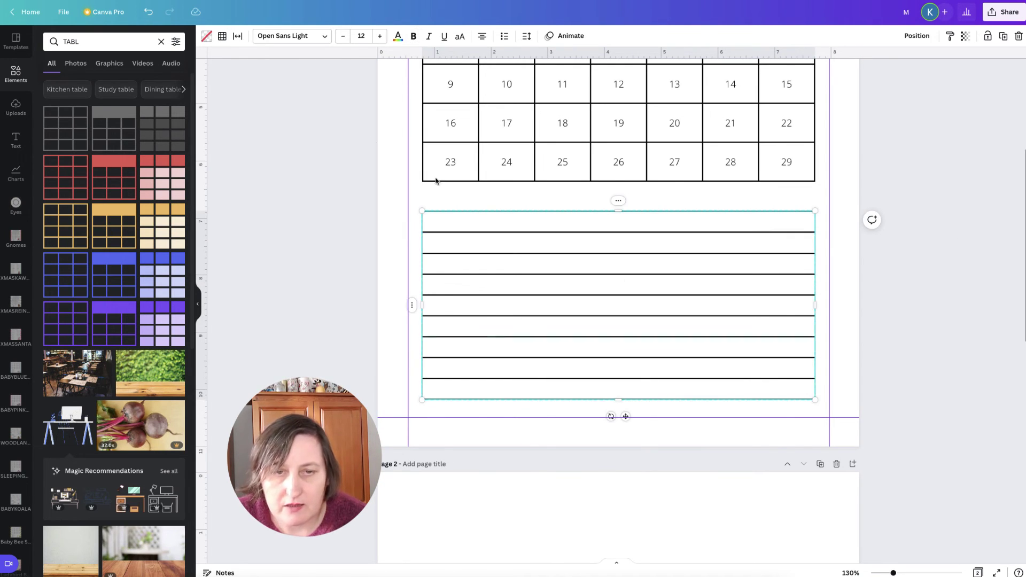
pyautogui.click(222, 37)
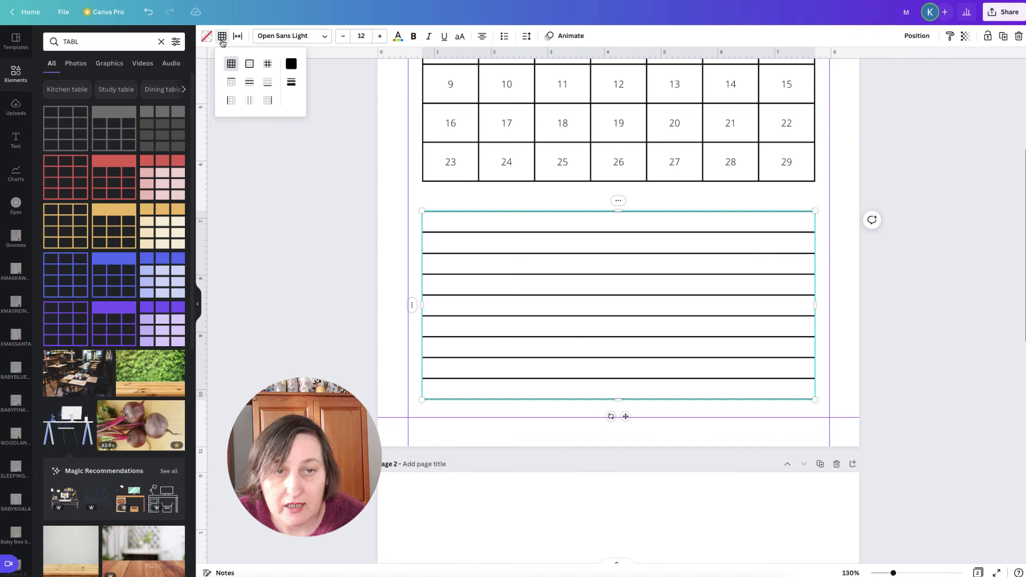
pyautogui.click(291, 82)
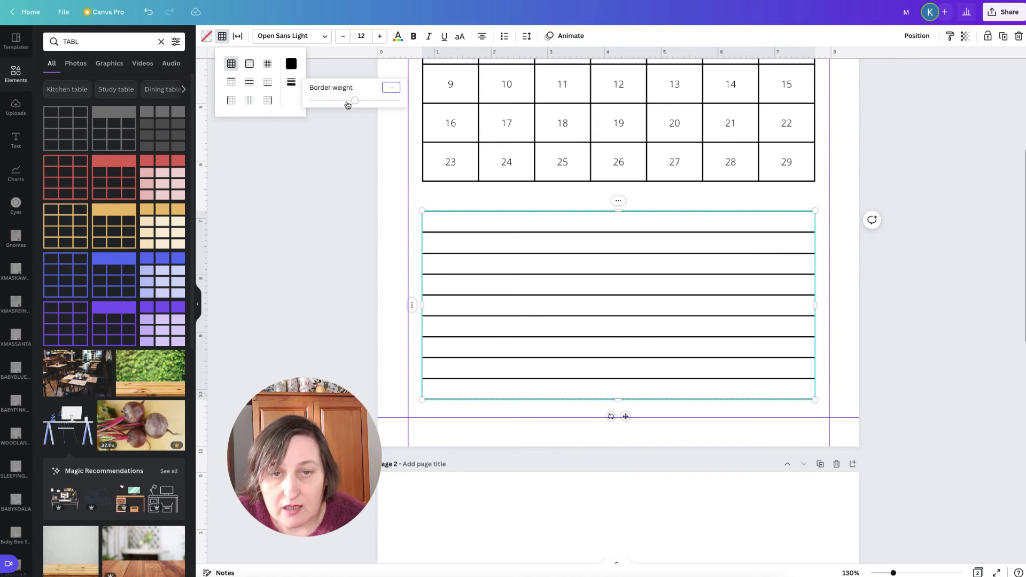
pyautogui.click(562, 227)
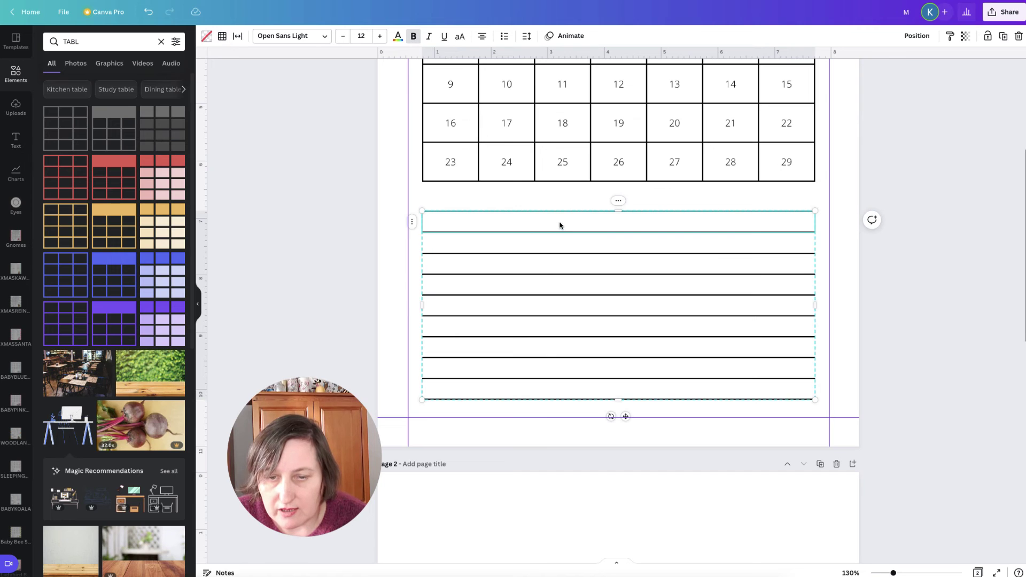
pyautogui.press('Escape')
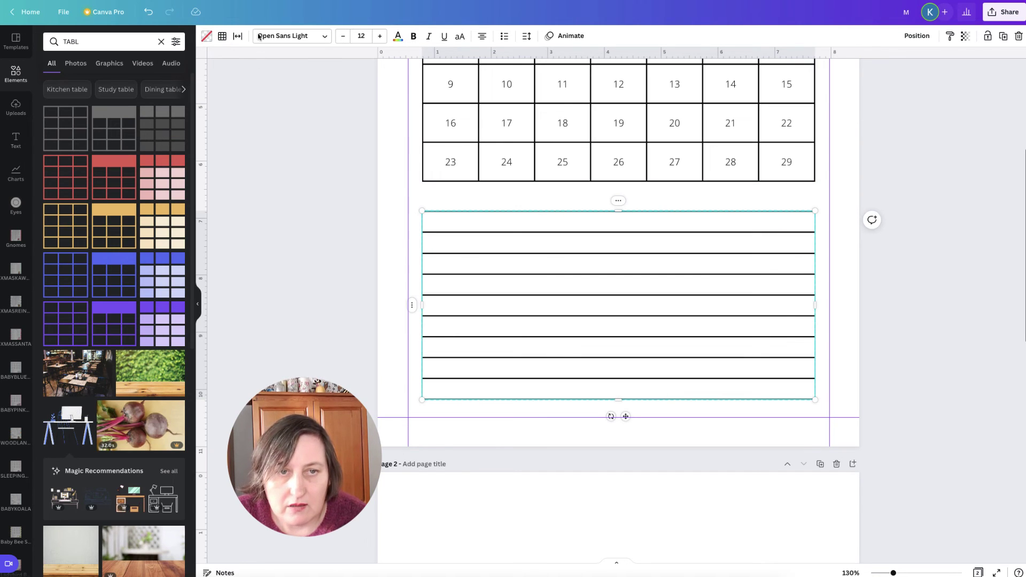
# Set the border weight of the whole lower table to 1 and recolour its lines light gray.
pyautogui.click(222, 36)
pyautogui.click(291, 82)
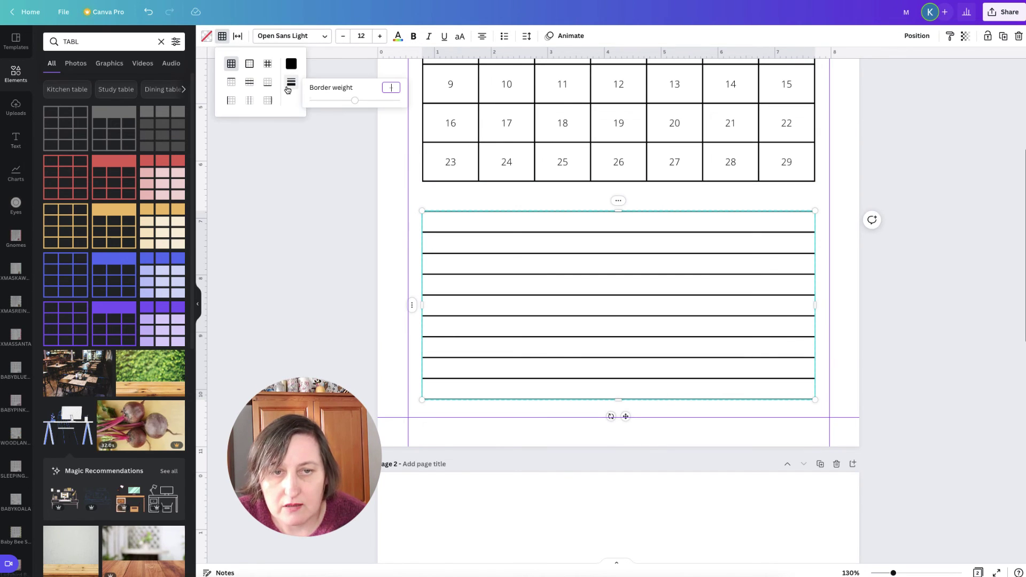
pyautogui.moveTo(356, 102); pyautogui.dragTo(321, 104)
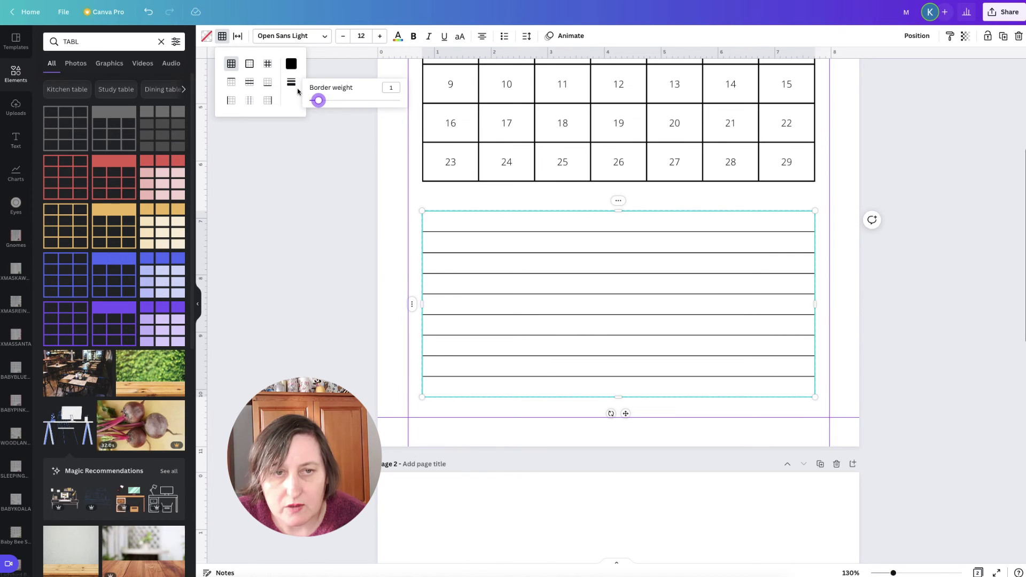
pyautogui.click(292, 63)
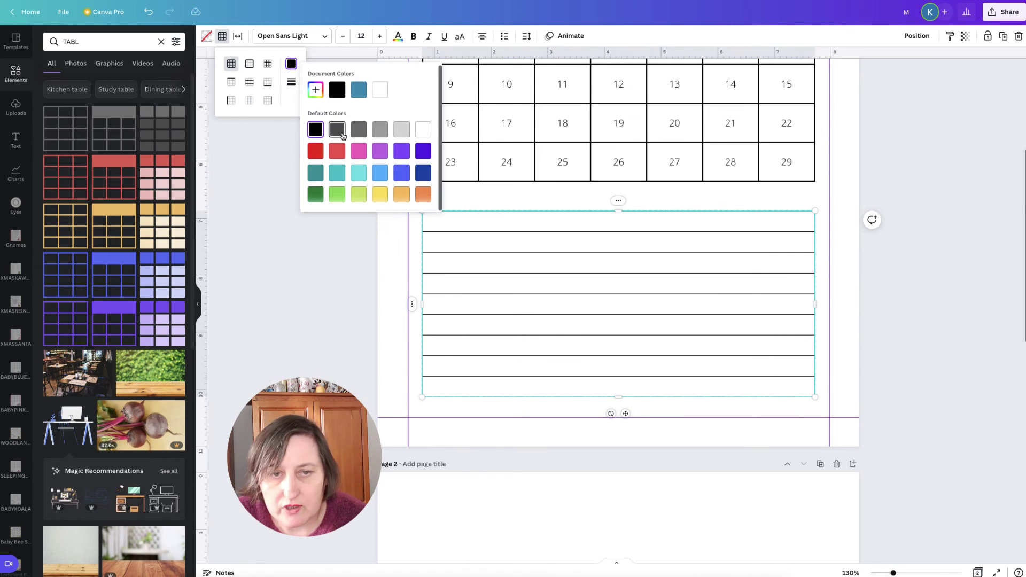
pyautogui.click(401, 129)
pyautogui.click(910, 196)
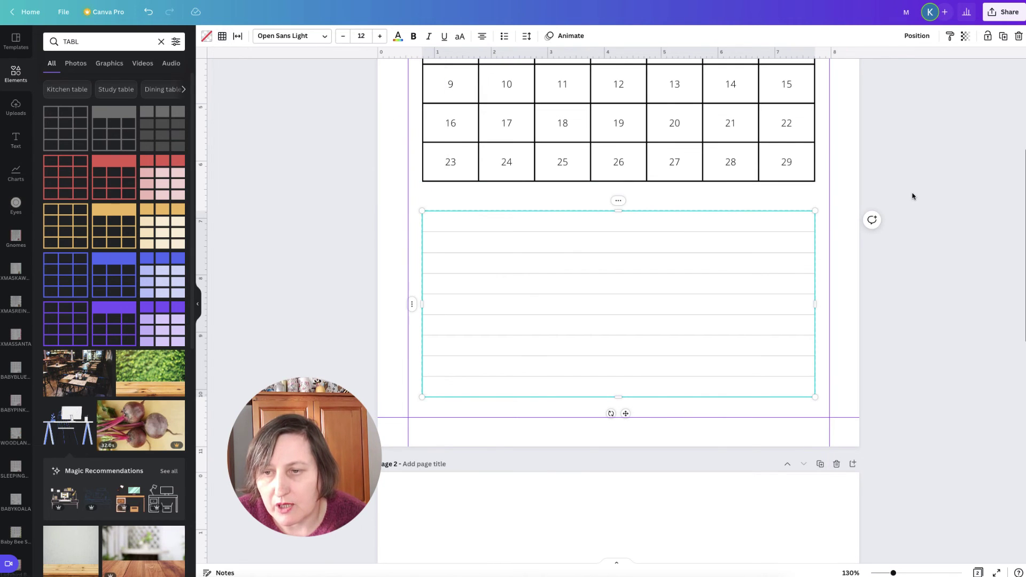
pyautogui.click(882, 185)
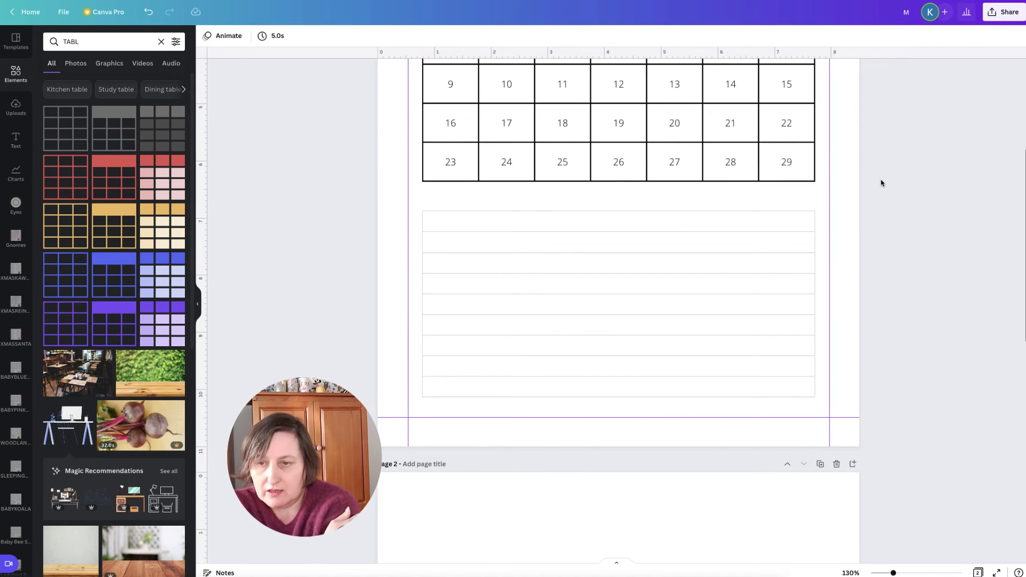
# Select all rows of the lower table and set the weight of its outer left and right borders to 0.
pyautogui.click(498, 222)
pyautogui.click(550, 393)
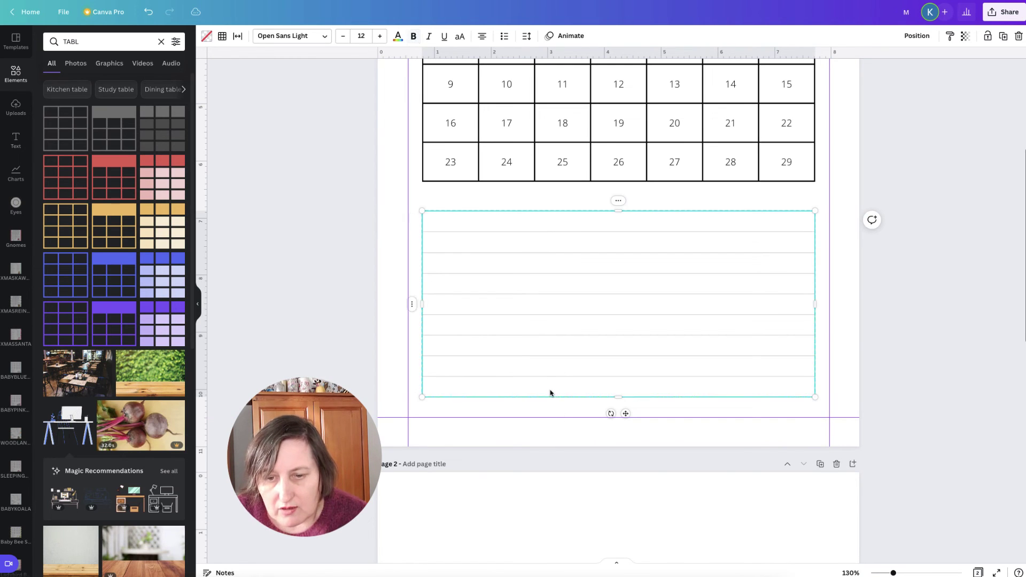
pyautogui.click(221, 36)
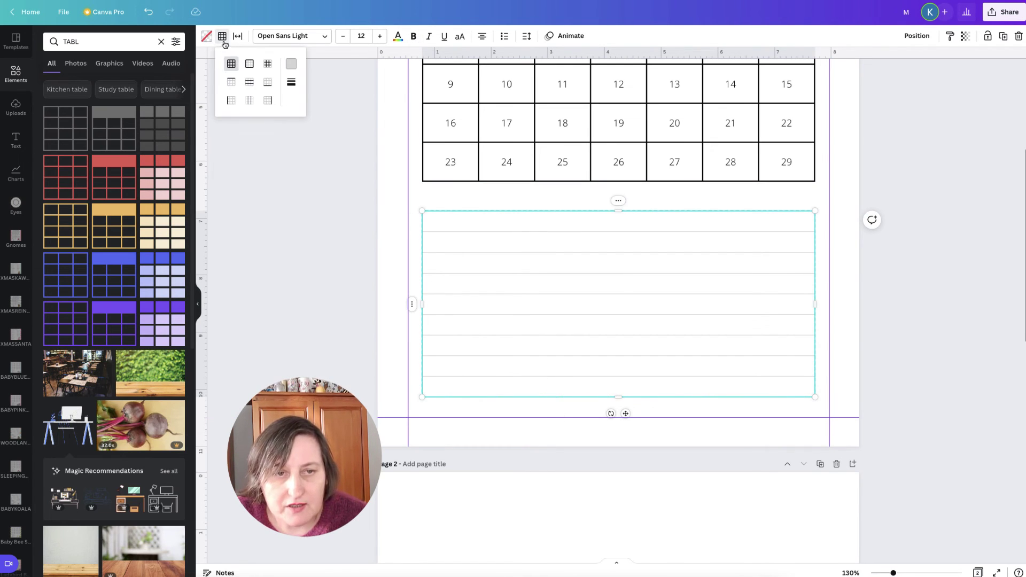
pyautogui.click(232, 101)
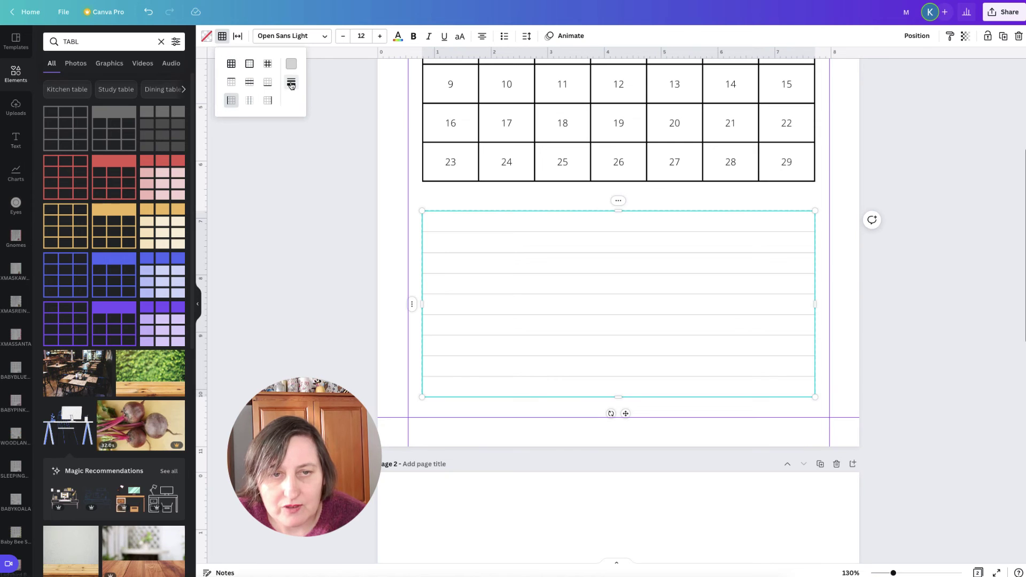
pyautogui.click(291, 82)
pyautogui.moveTo(319, 102)
pyautogui.mouseDown()
pyautogui.moveTo(309, 101)
pyautogui.moveTo(354, 101)
pyautogui.moveTo(309, 100)
pyautogui.mouseUp()
pyautogui.click(268, 101)
pyautogui.click(291, 82)
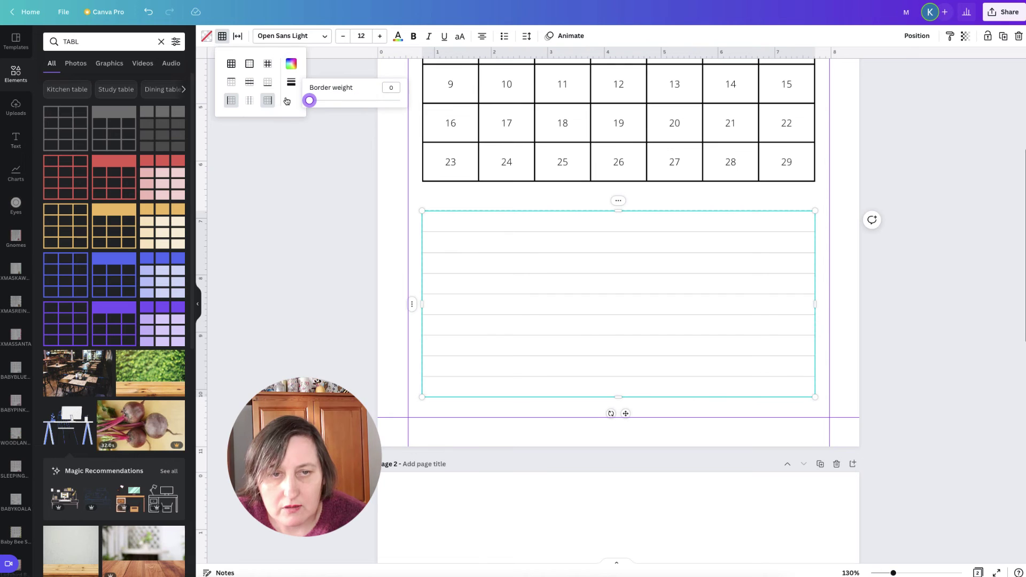
pyautogui.click(957, 250)
pyautogui.click(937, 246)
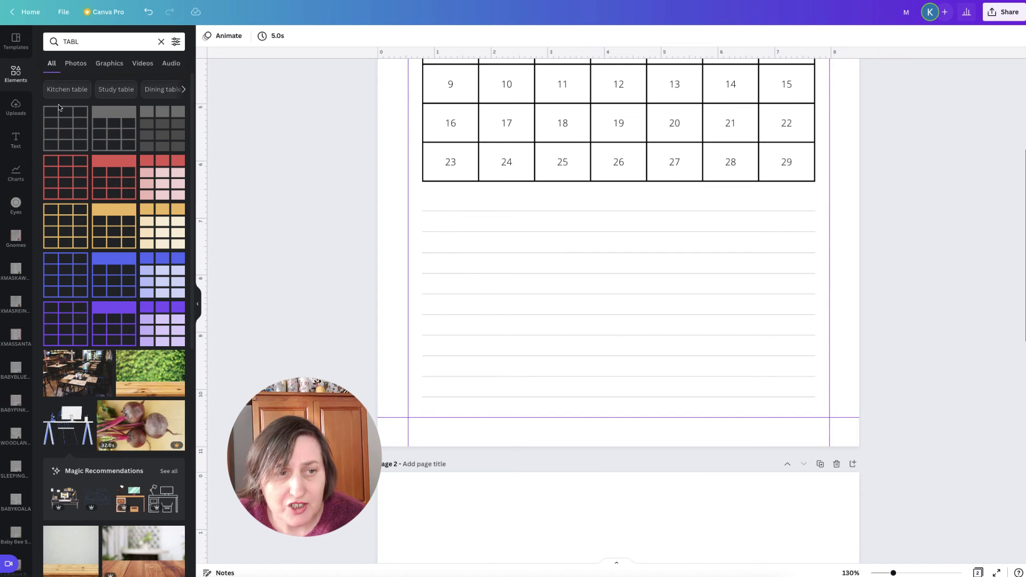
# Add a body text box reading "Notes" over the ruled lines.
pyautogui.click(14, 137)
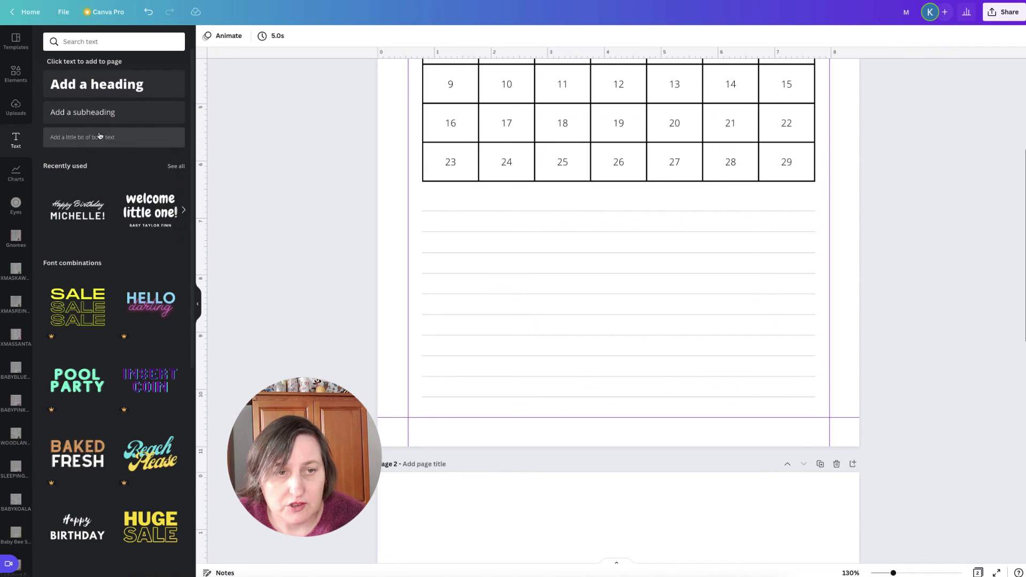
pyautogui.write('ttle bit of body text')
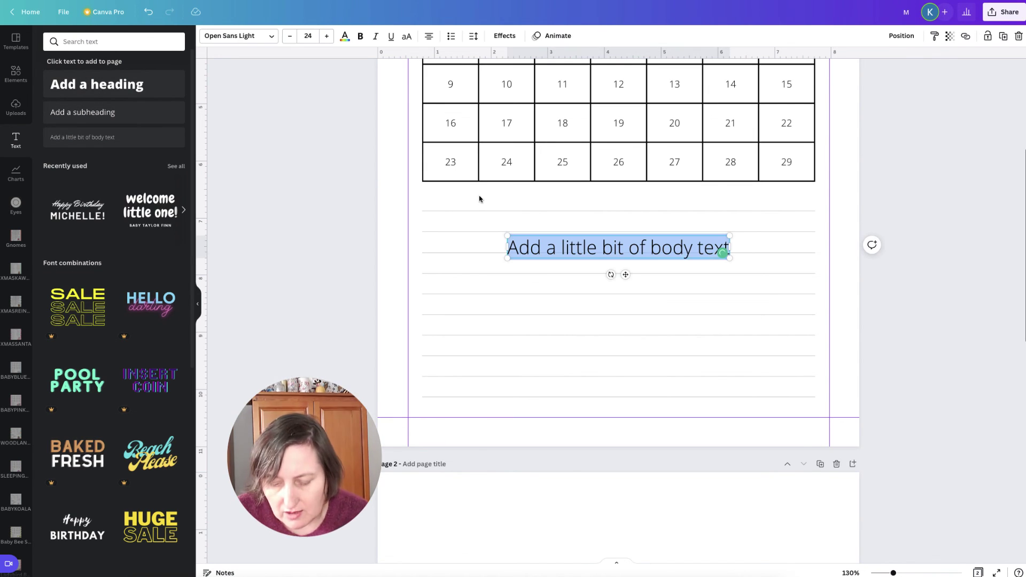
pyautogui.write('Notes')
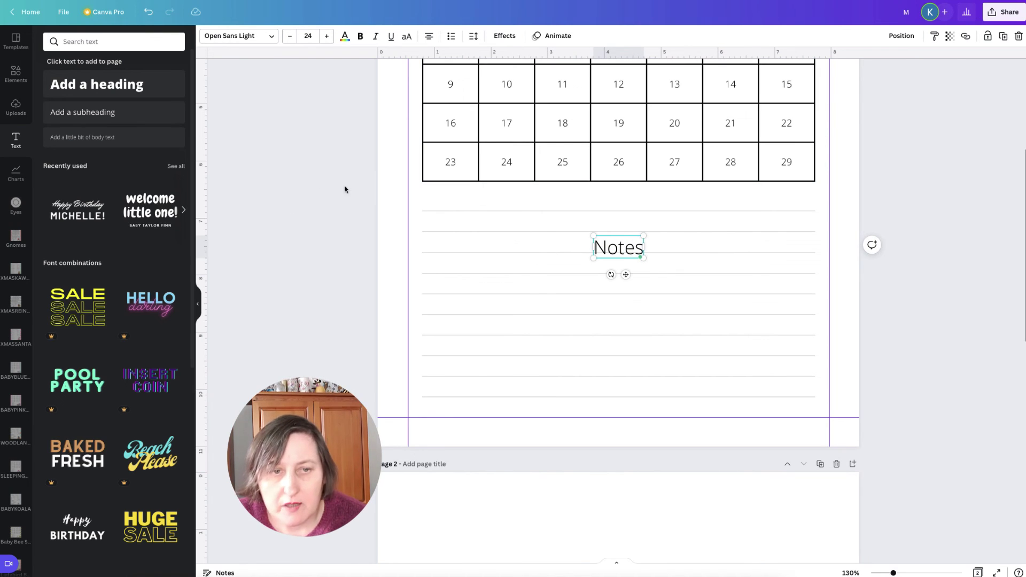
# Apply the Background text effect to the Notes label with roundness 11 and spread 36.
pyautogui.click(504, 35)
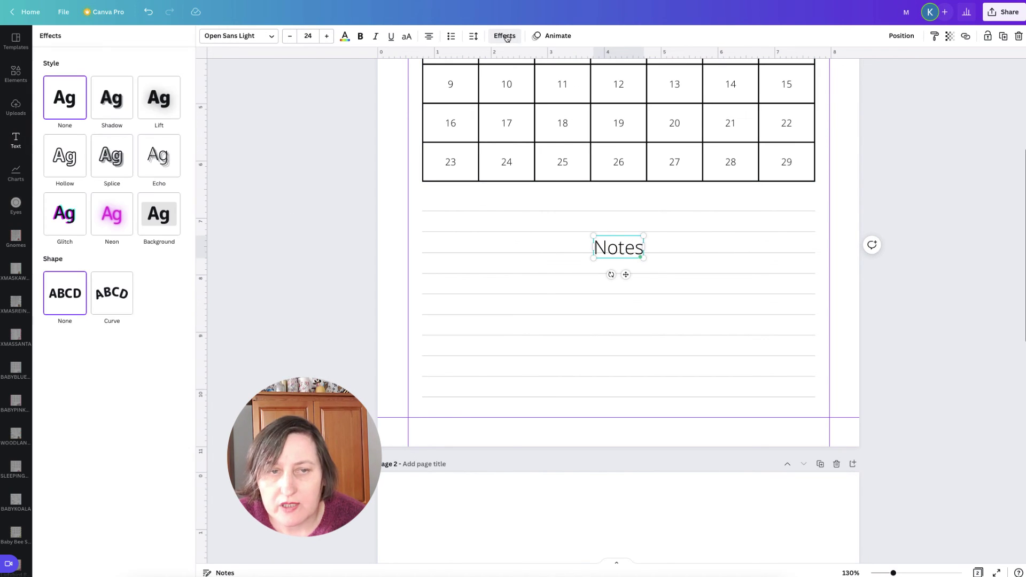
pyautogui.click(167, 215)
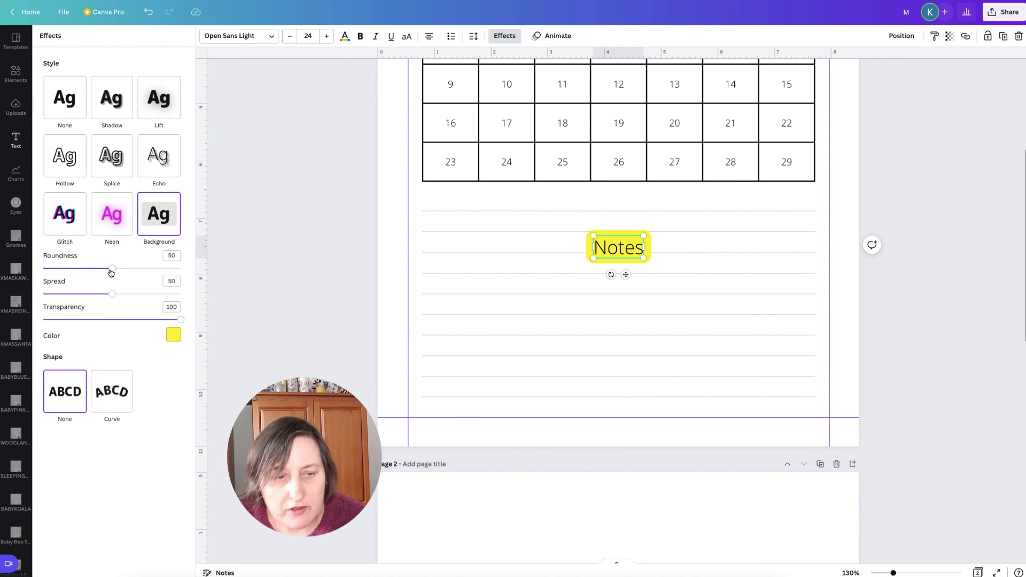
pyautogui.moveTo(112, 271); pyautogui.dragTo(59, 271)
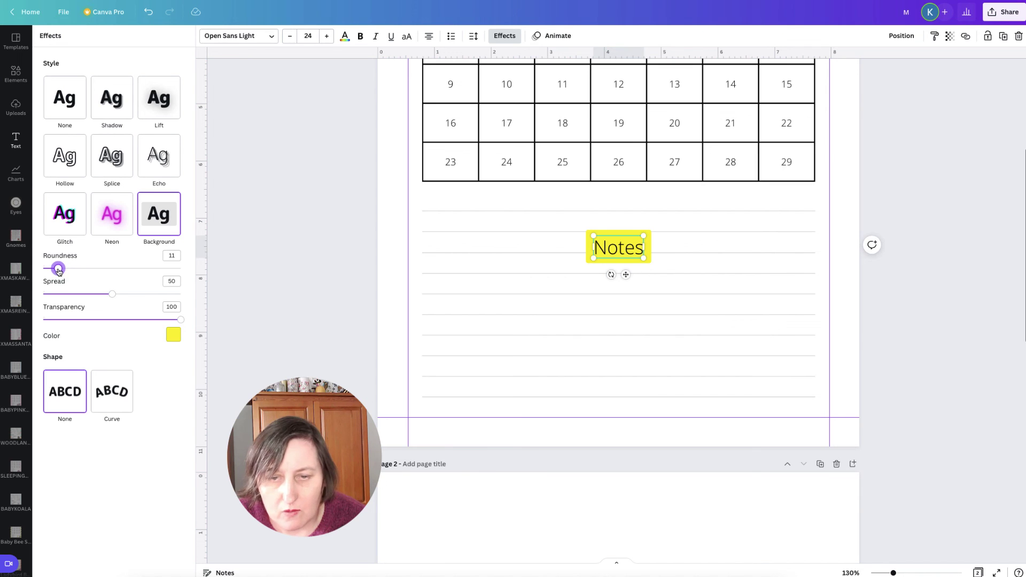
pyautogui.moveTo(111, 294); pyautogui.dragTo(92, 295)
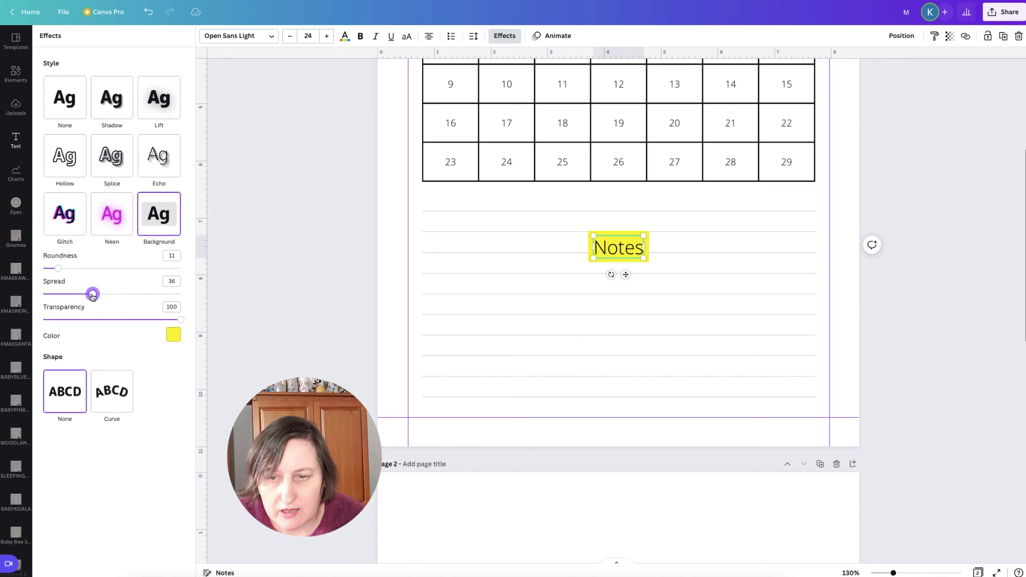
# Set the Notes label's background colour to the document blue used in the calendar's header row.
pyautogui.click(174, 335)
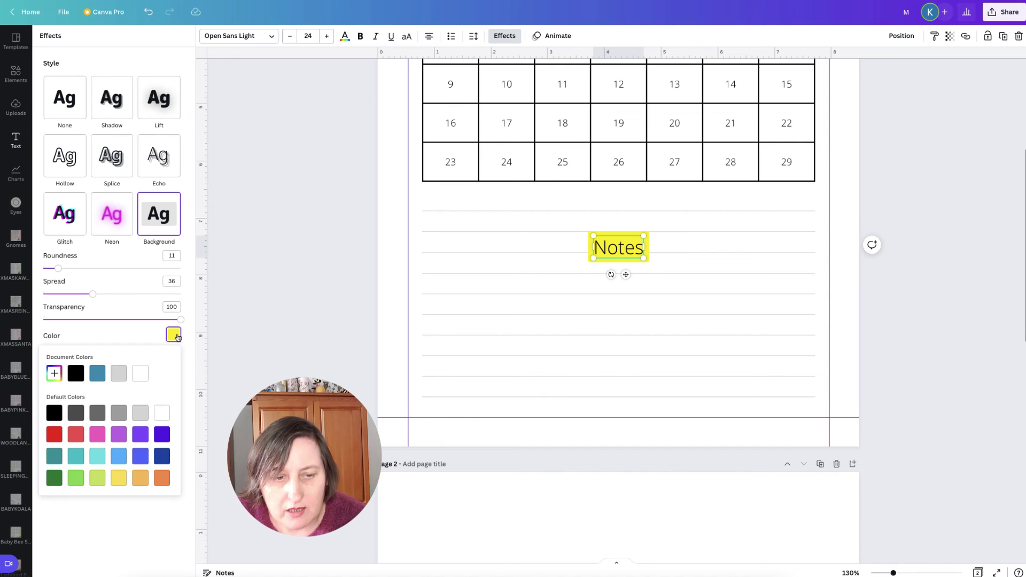
pyautogui.click(118, 435)
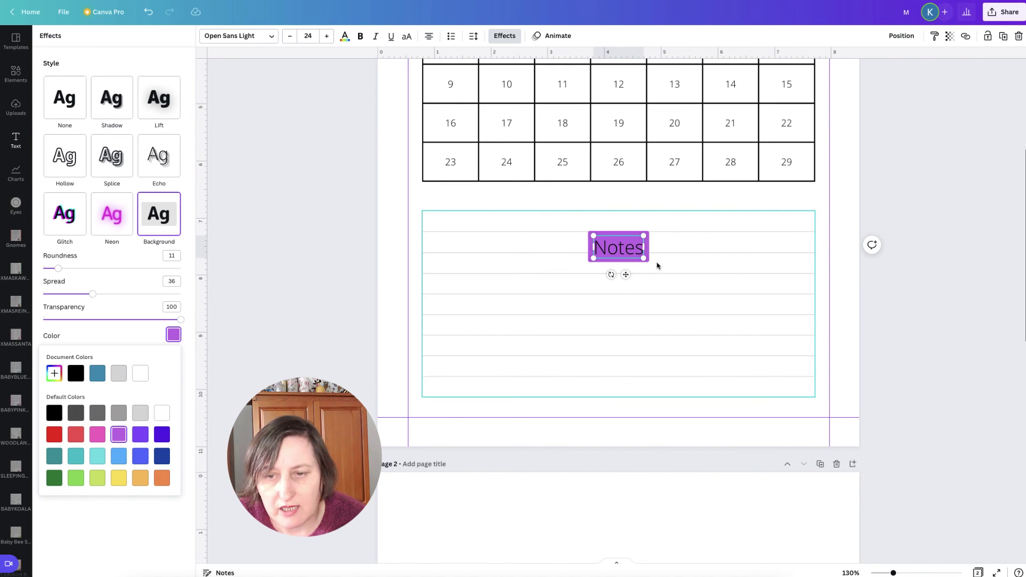
pyautogui.scroll(1, 657, 266)
pyautogui.scroll(2, 657, 266)
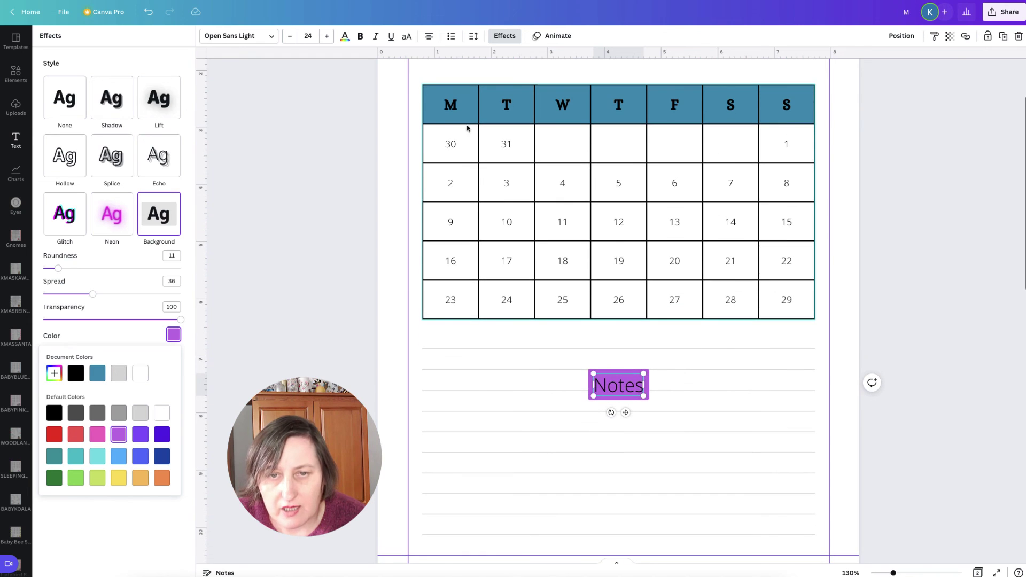
pyautogui.click(98, 373)
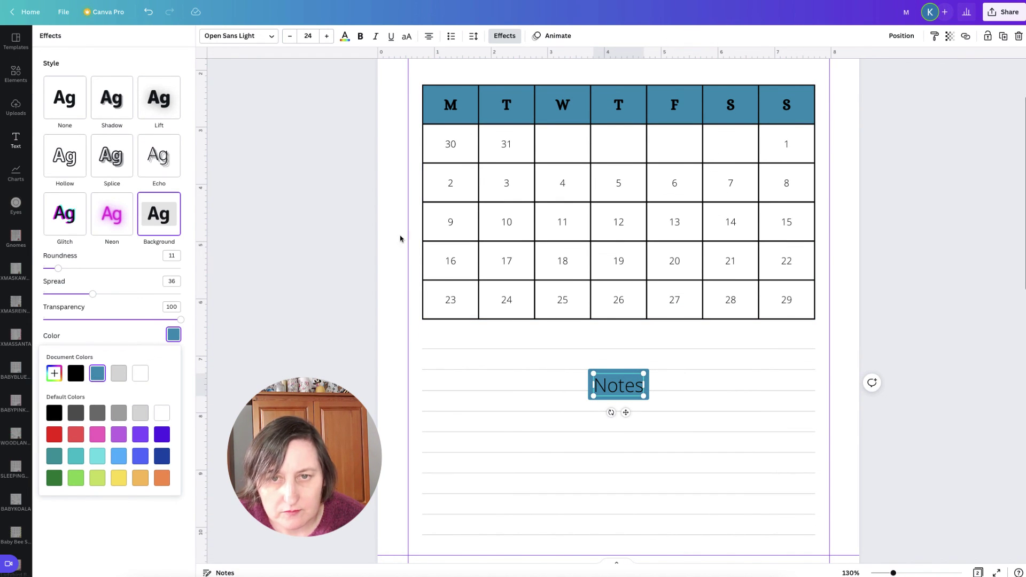
# Check the calendar header's font and change the Notes label's font to Alice.
pyautogui.click(447, 106)
pyautogui.click(628, 386)
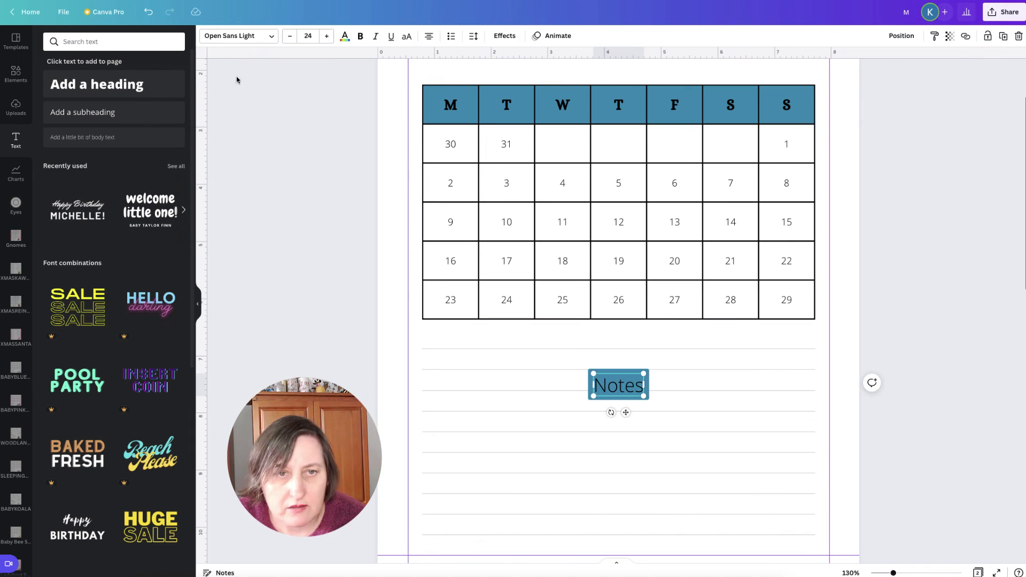
pyautogui.click(247, 37)
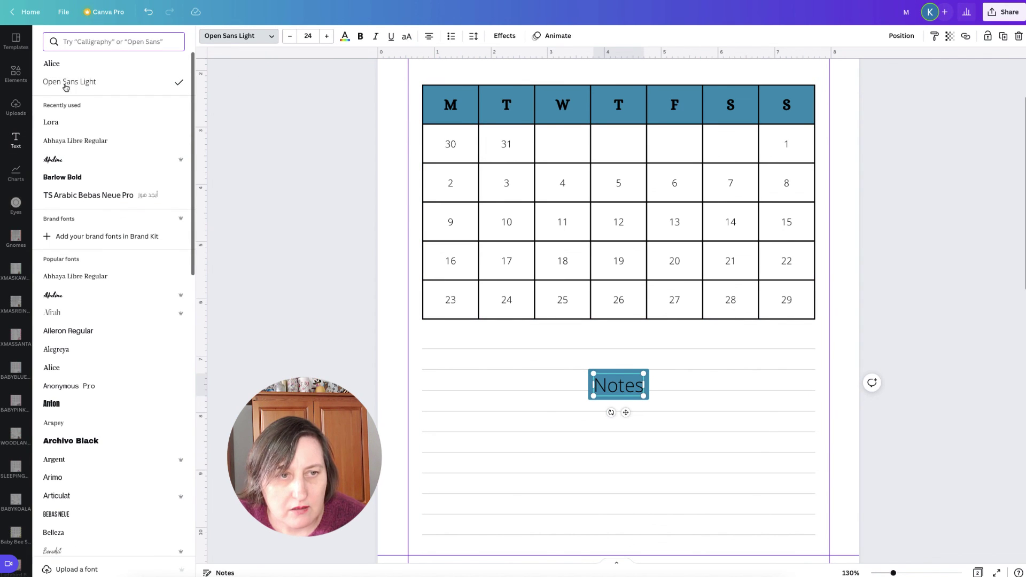
pyautogui.click(64, 65)
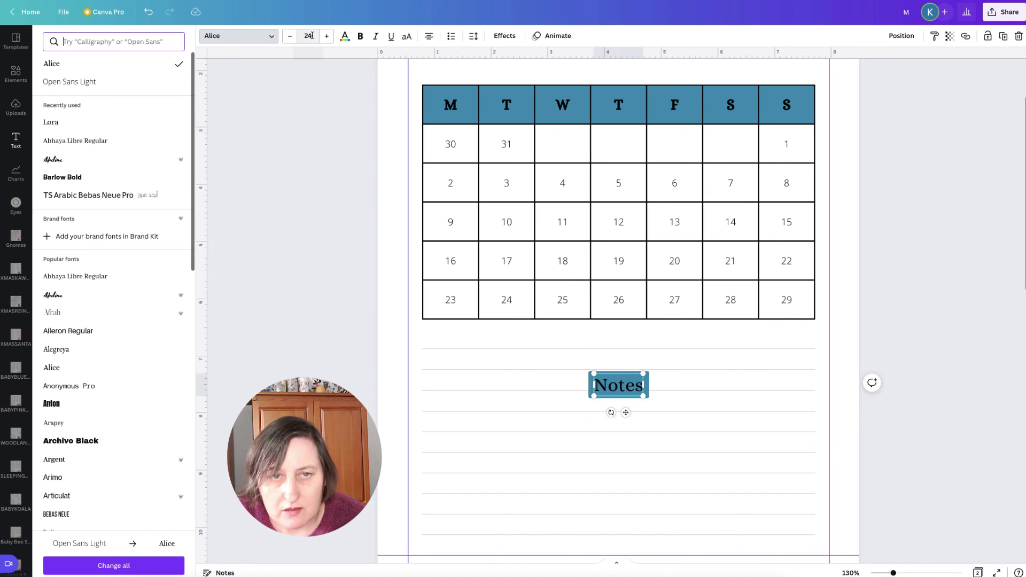
# Set the Notes label's font size to 19 and place it above the left end of the first ruled line.
pyautogui.click(298, 36)
pyautogui.write('19')
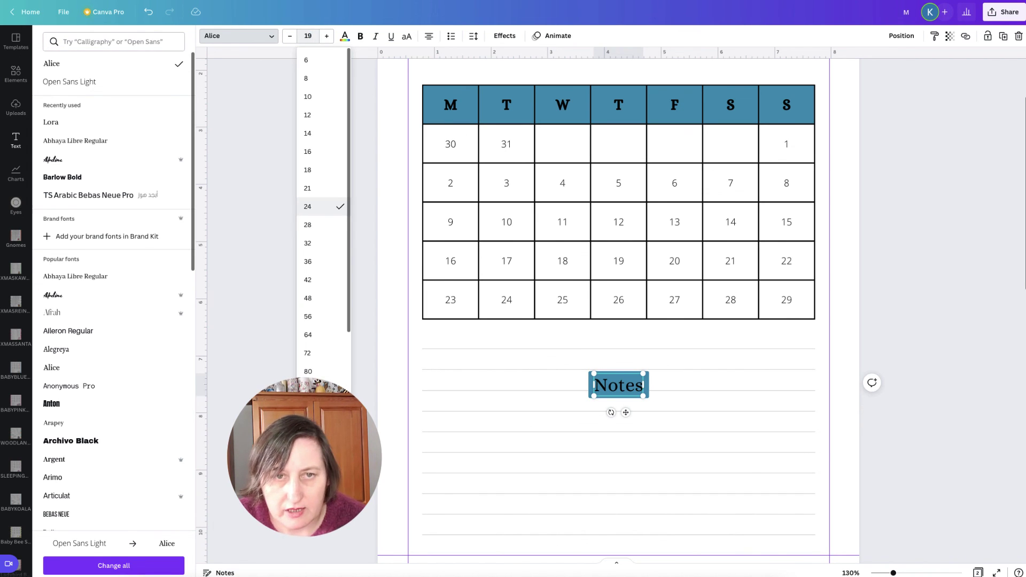
pyautogui.press('Return')
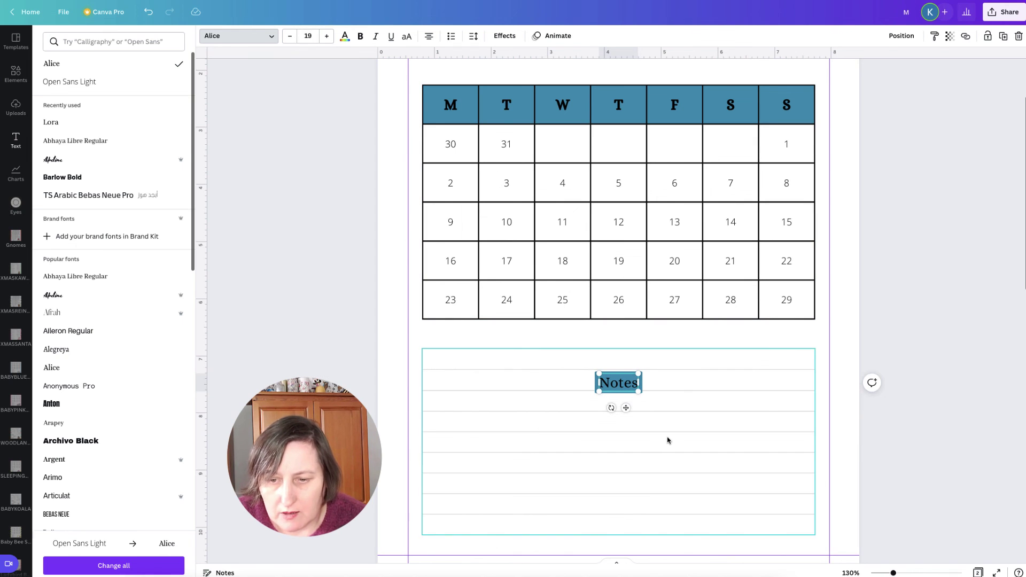
pyautogui.moveTo(562, 376); pyautogui.dragTo(458, 359)
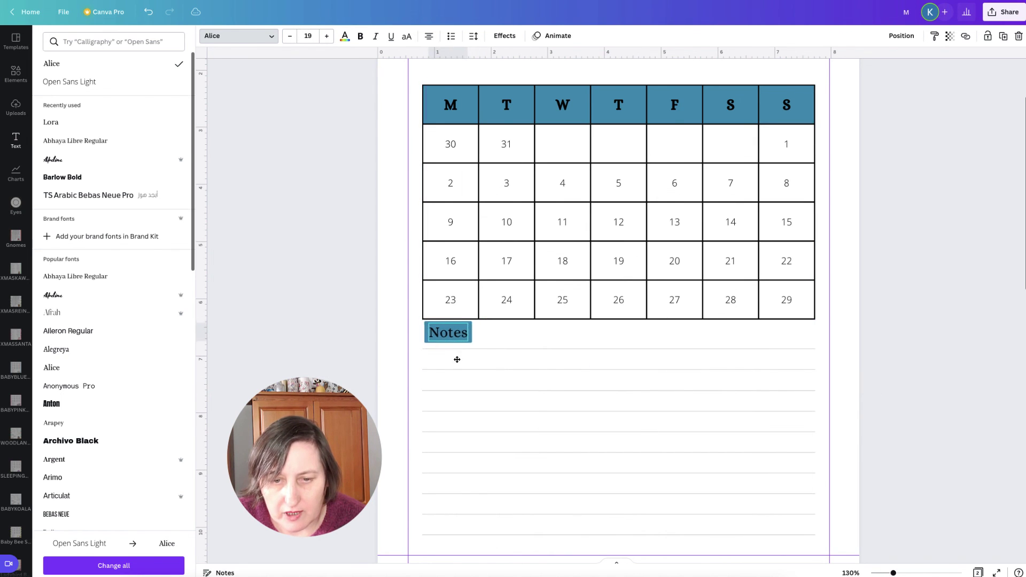
pyautogui.click(838, 266)
# Add a heading reading "May 2022" and place it above the calendar grid.
pyautogui.scroll(2, 838, 266)
pyautogui.scroll(1, 838, 266)
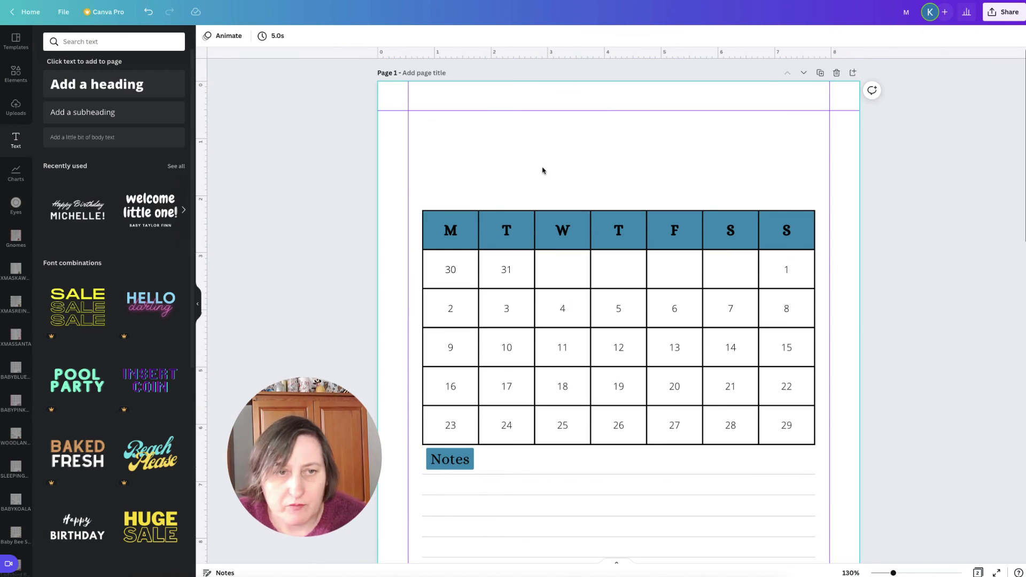
pyautogui.click(86, 87)
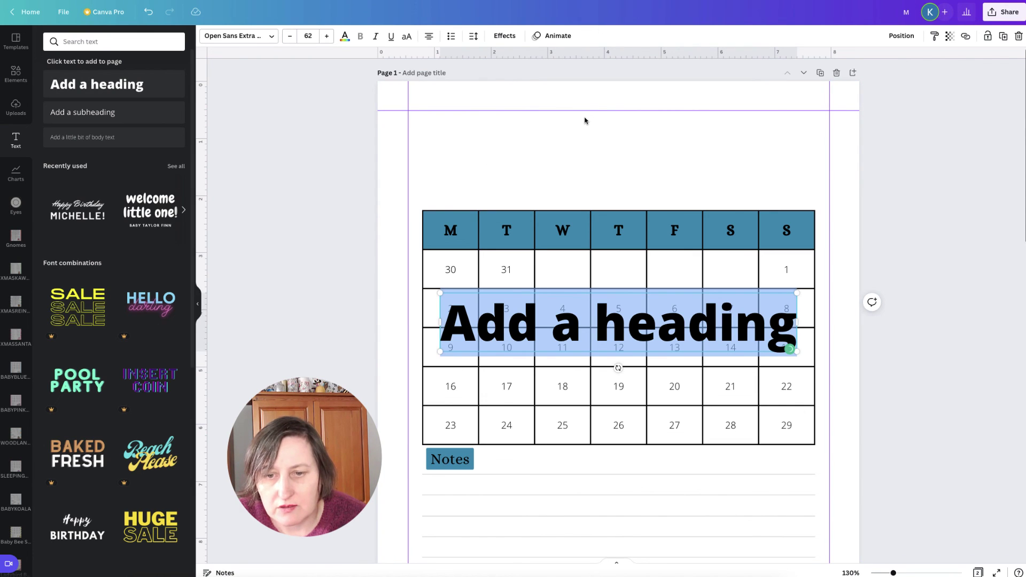
pyautogui.write('M')
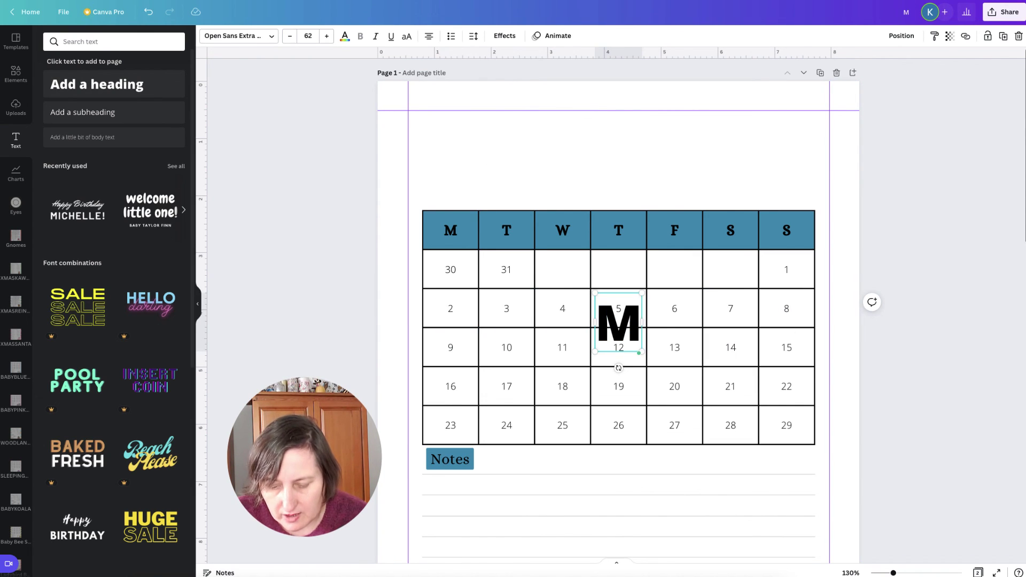
pyautogui.write('ay')
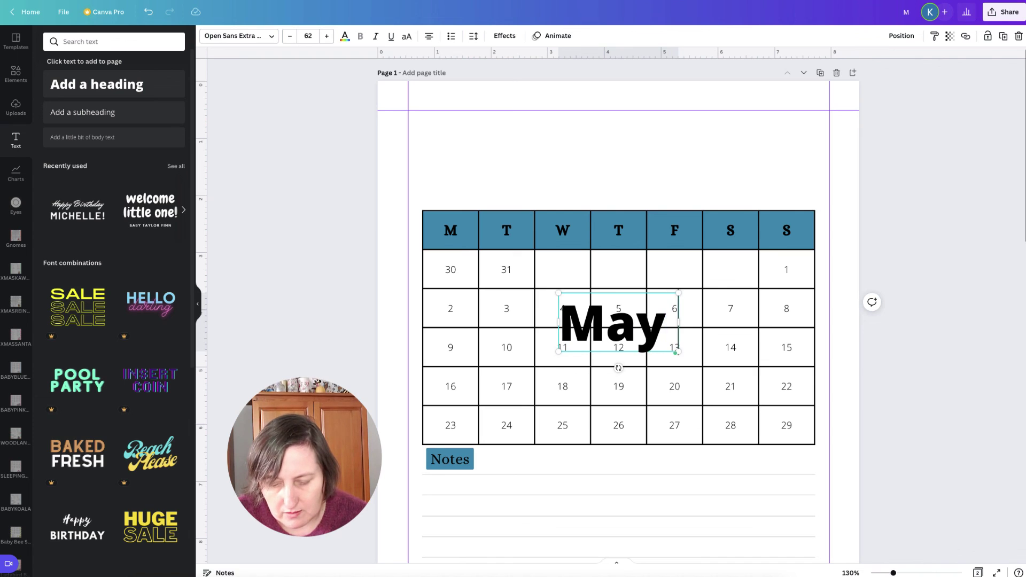
pyautogui.write(' 2022')
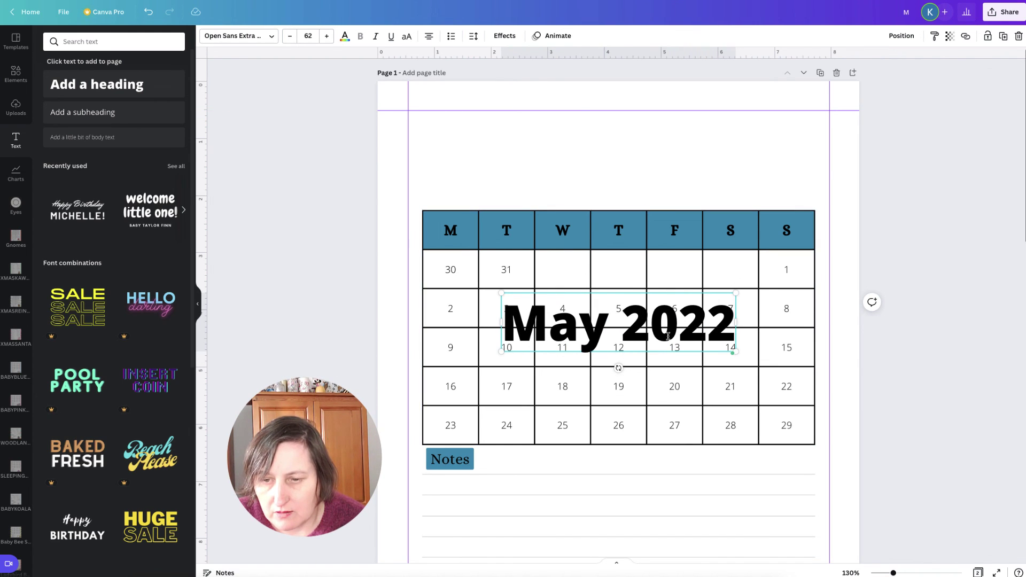
pyautogui.press('Escape')
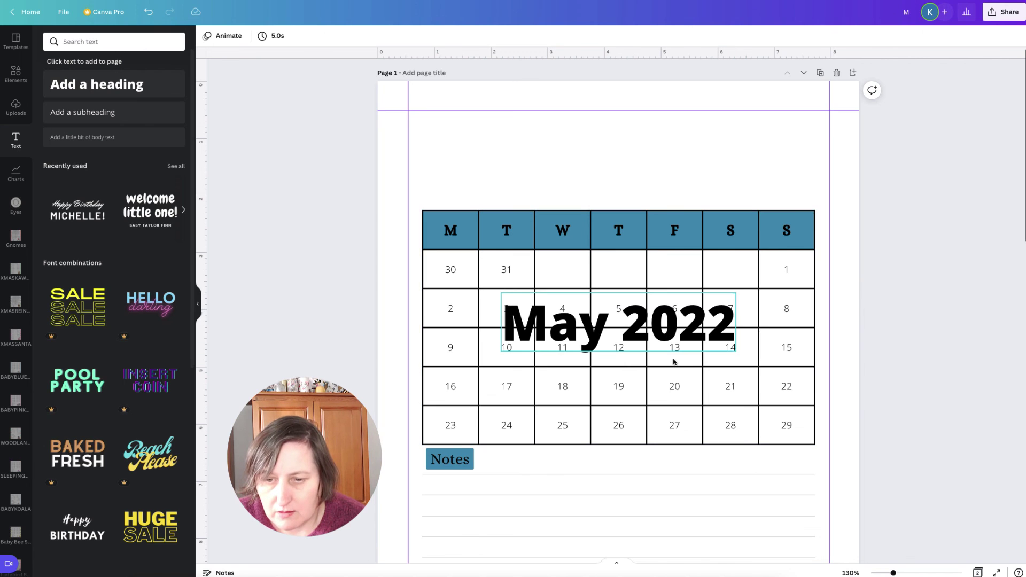
pyautogui.moveTo(664, 219); pyautogui.dragTo(659, 168)
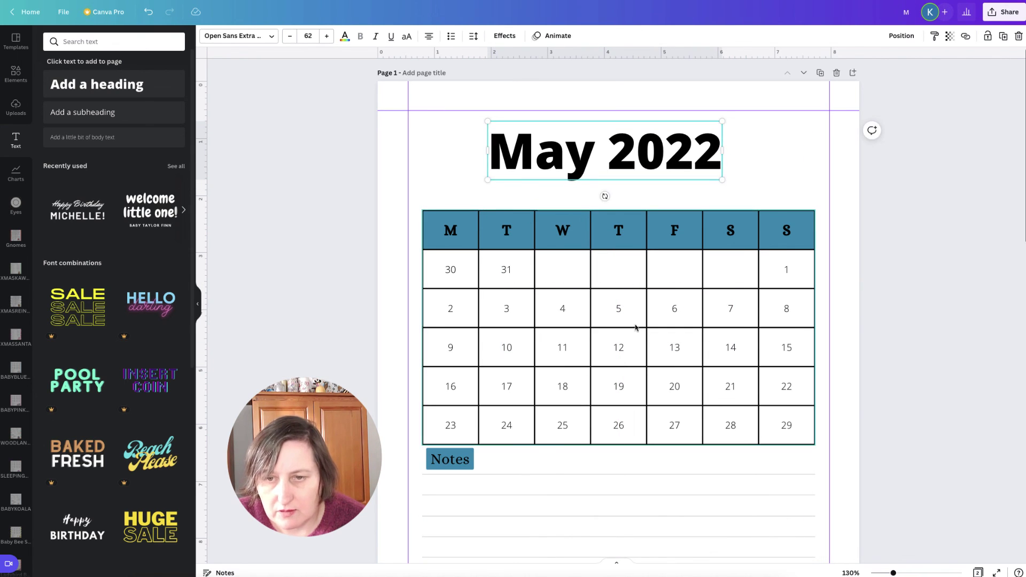
# Move the calendar grid up to just beneath the heading, and shift the Notes label and ruled lines up below it.
pyautogui.moveTo(636, 328); pyautogui.dragTo(632, 299)
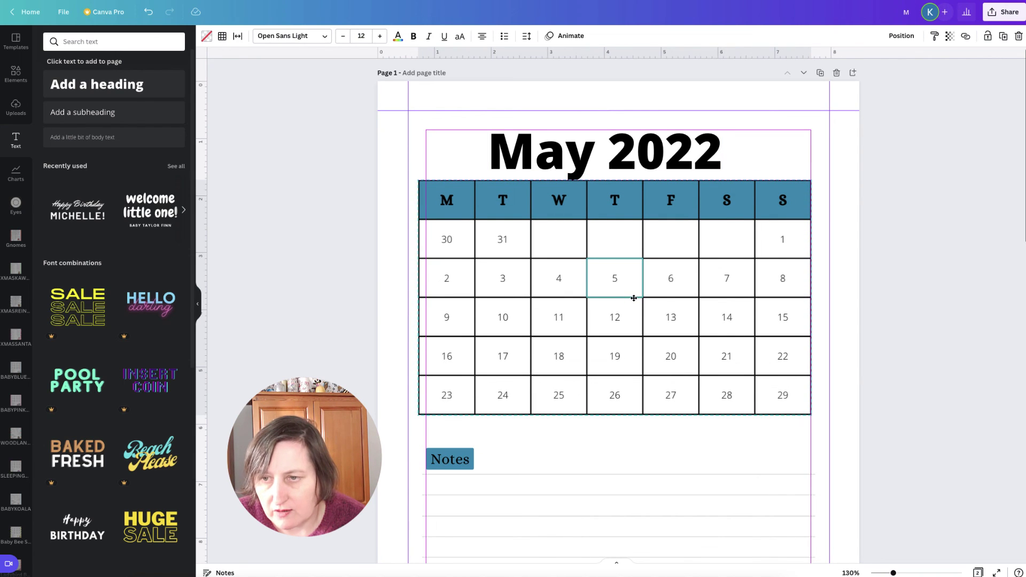
pyautogui.scroll(-5, 614, 321)
pyautogui.click(448, 312)
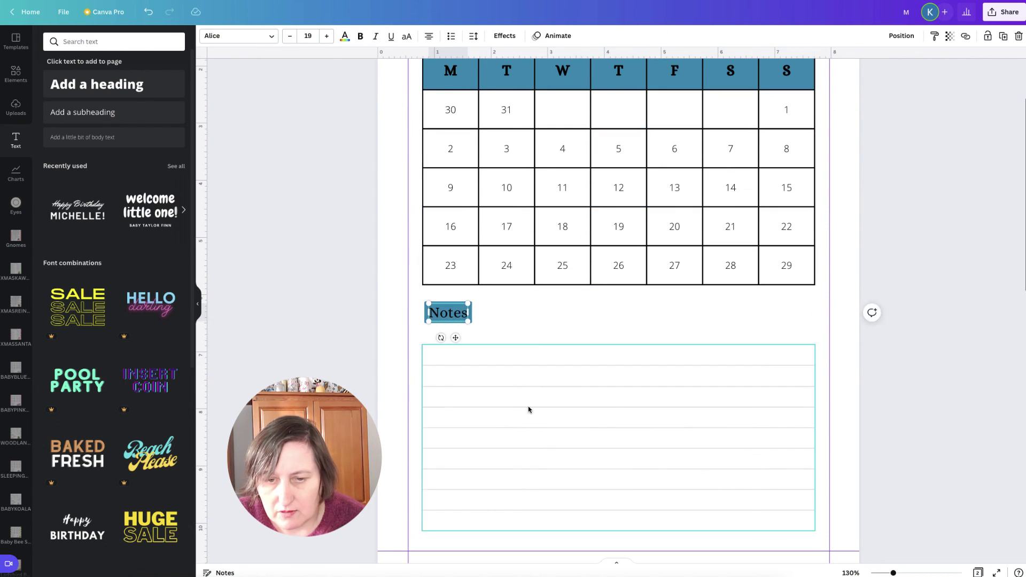
pyautogui.click(528, 407)
pyautogui.click(853, 223)
pyautogui.scroll(5, 758, 160)
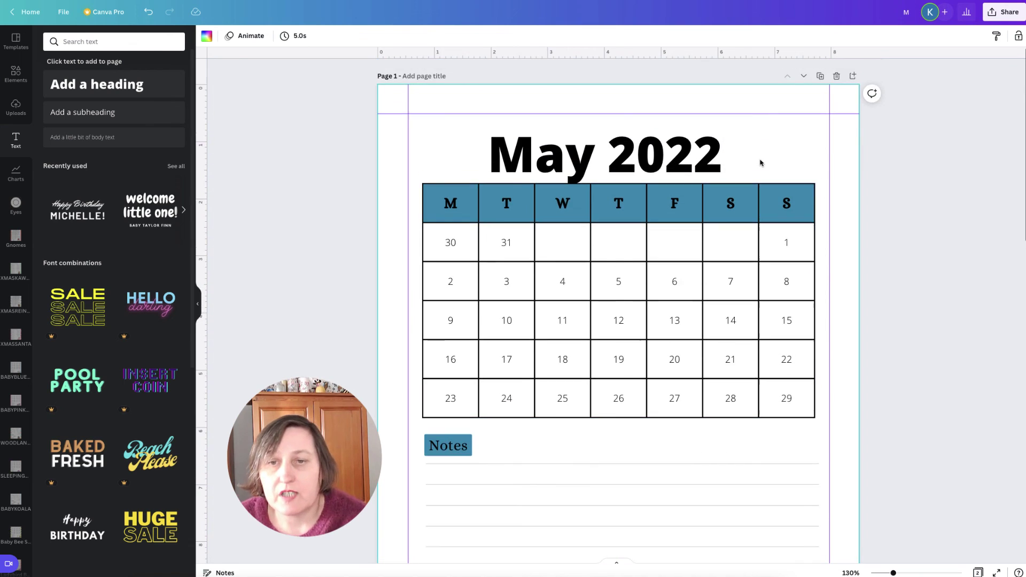
# Nudge the May 2022 heading up to leave a small gap above the calendar and apply the Lift text effect.
pyautogui.scroll(-1, 760, 163)
pyautogui.moveTo(692, 112); pyautogui.dragTo(693, 105)
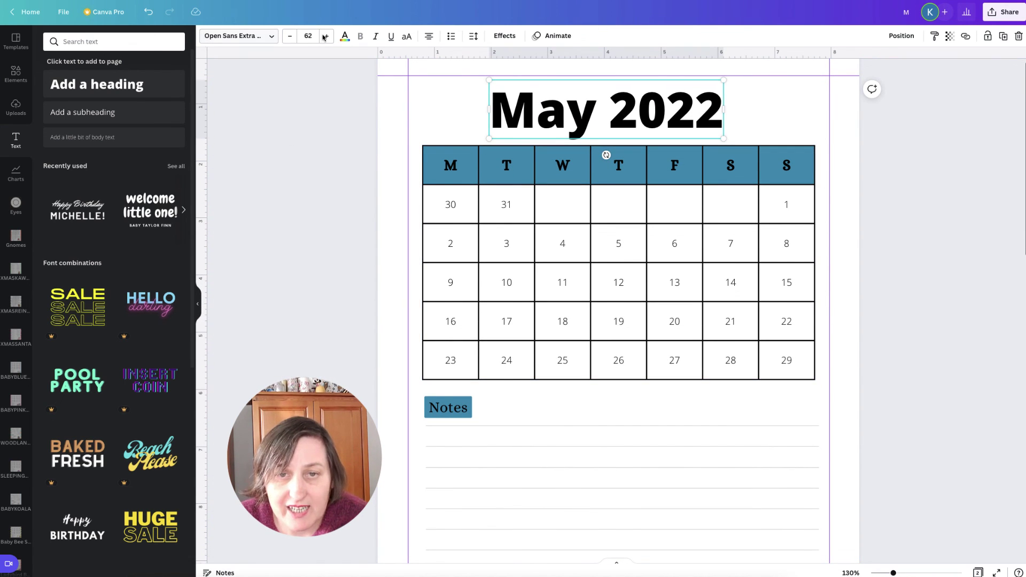
pyautogui.click(509, 36)
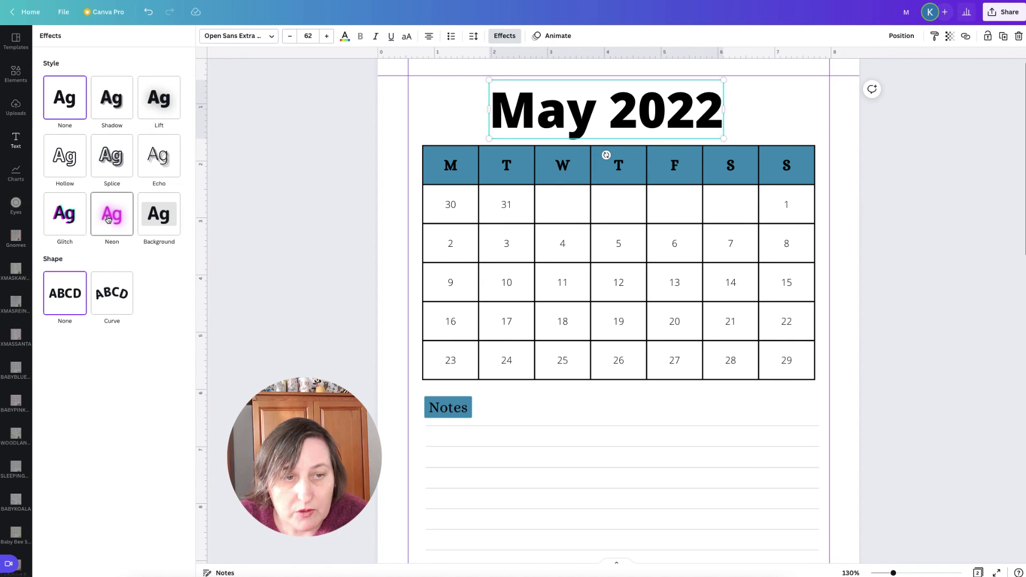
pyautogui.click(149, 112)
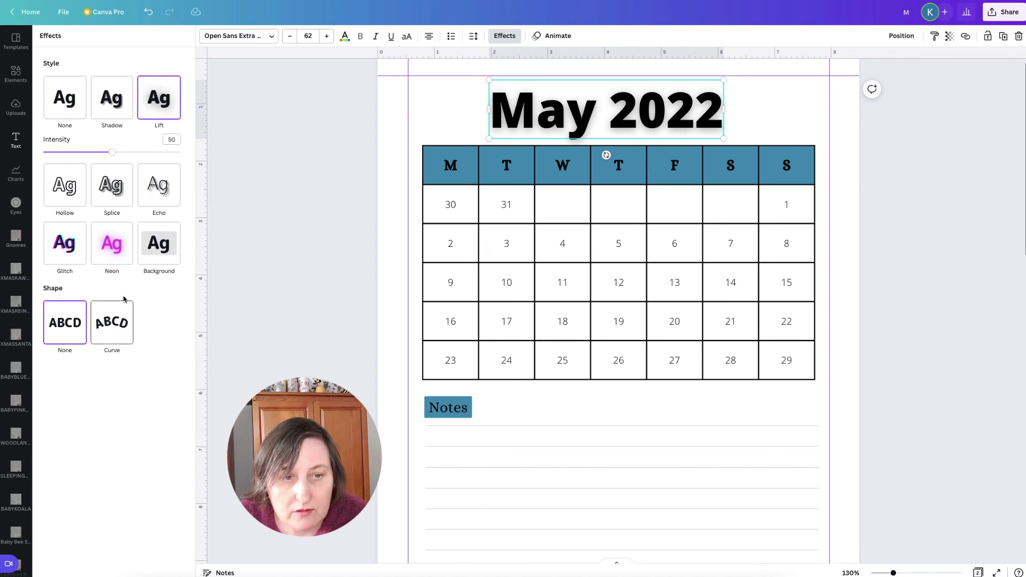